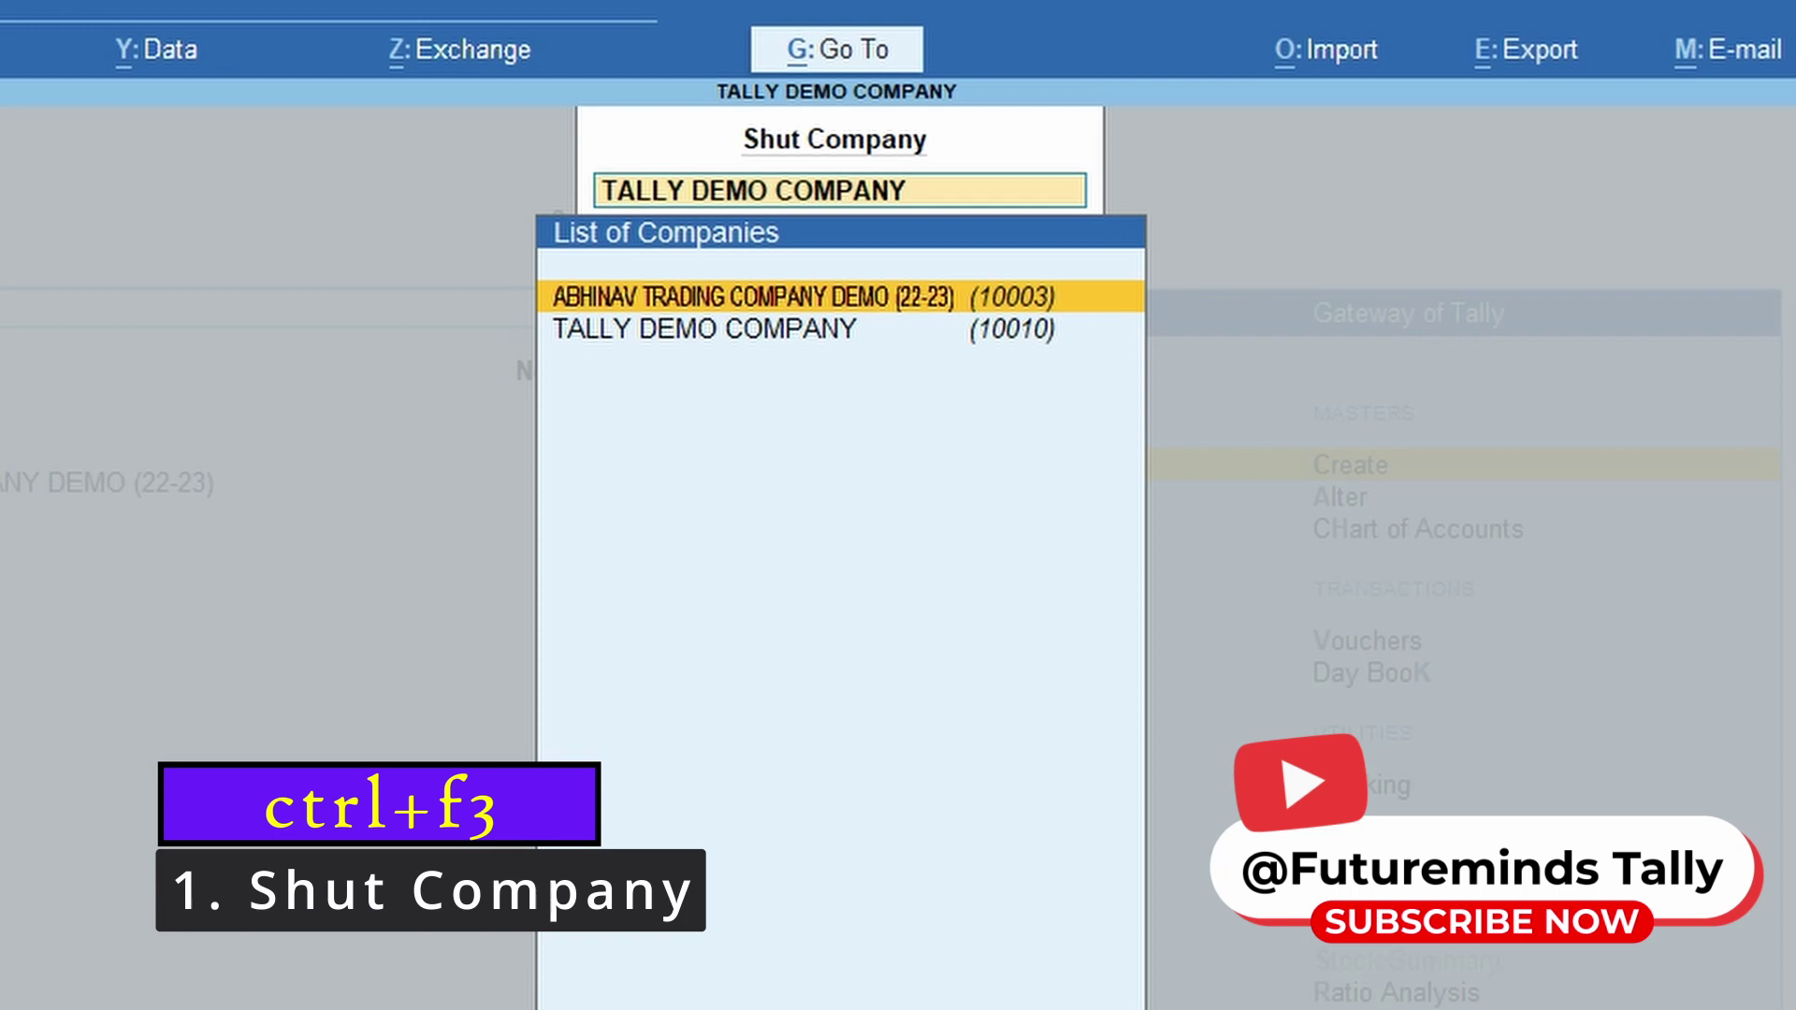
Step: Shut the company TALLY DEMO COMPANY, leaving ABHINAV TRADING COMPANY DEMO (22-23) loaded
{"action": "key", "text": "Down"}
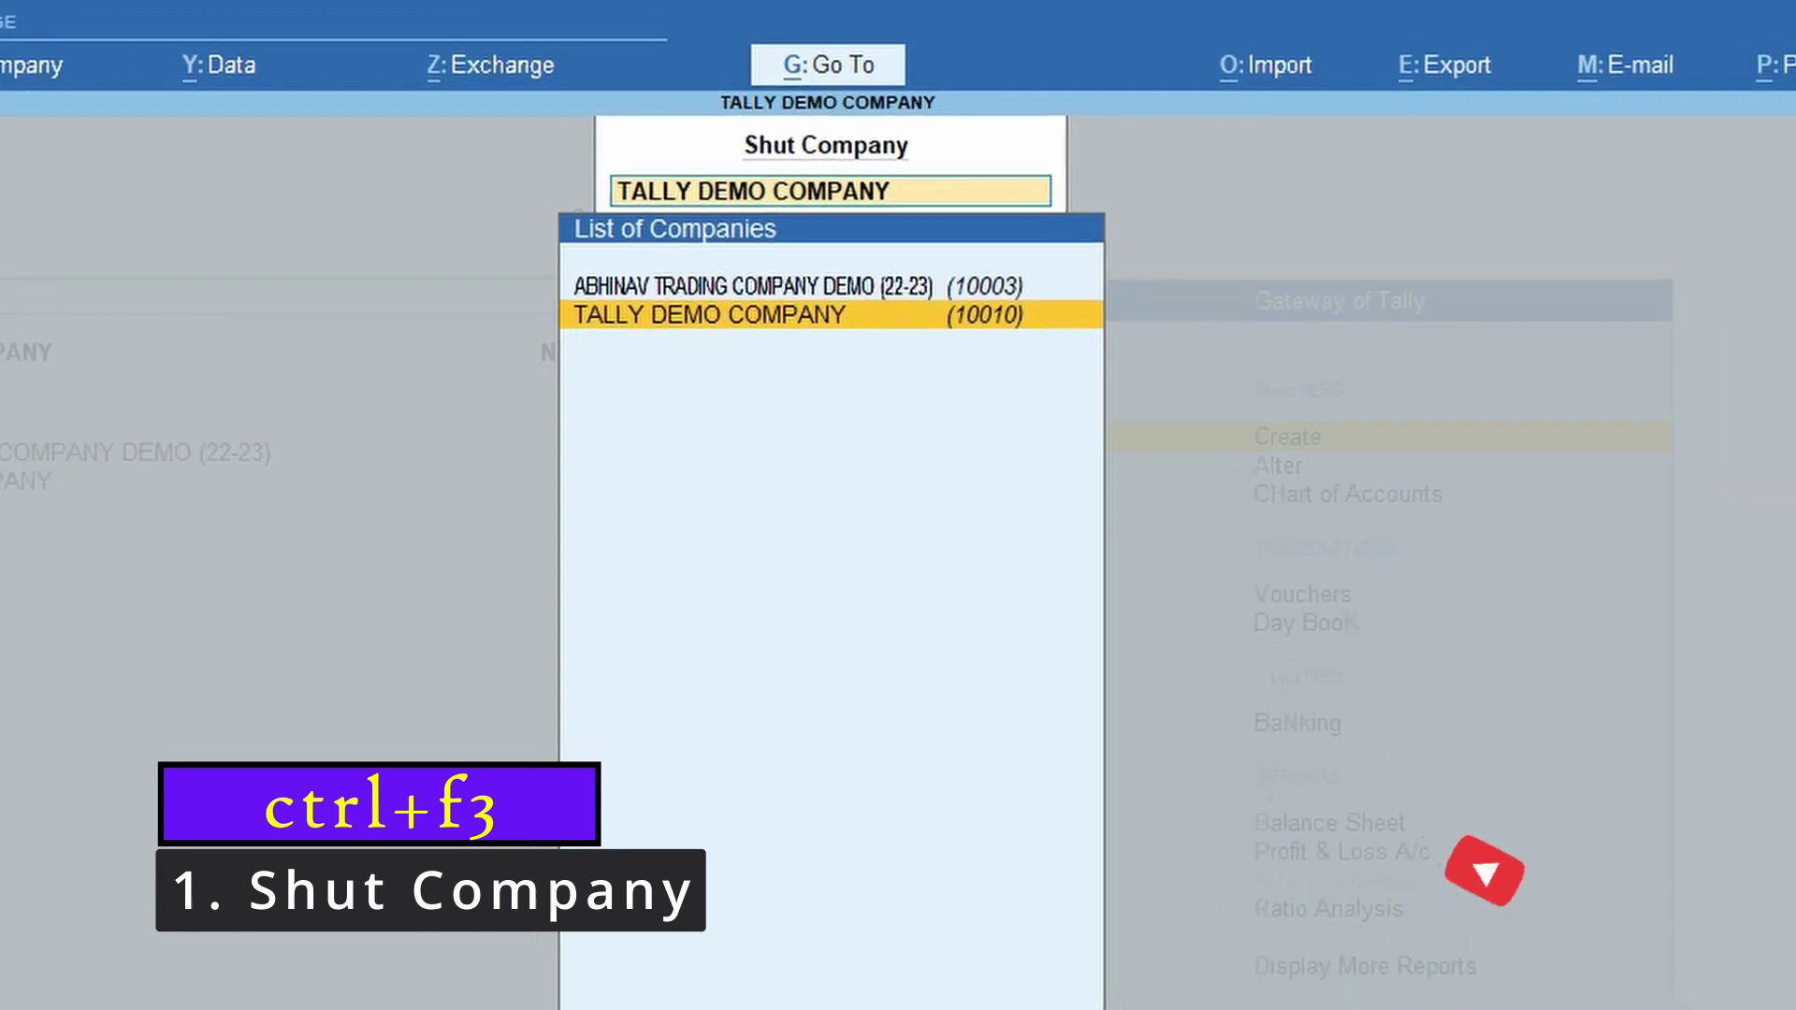
{"action": "key", "text": "Return"}
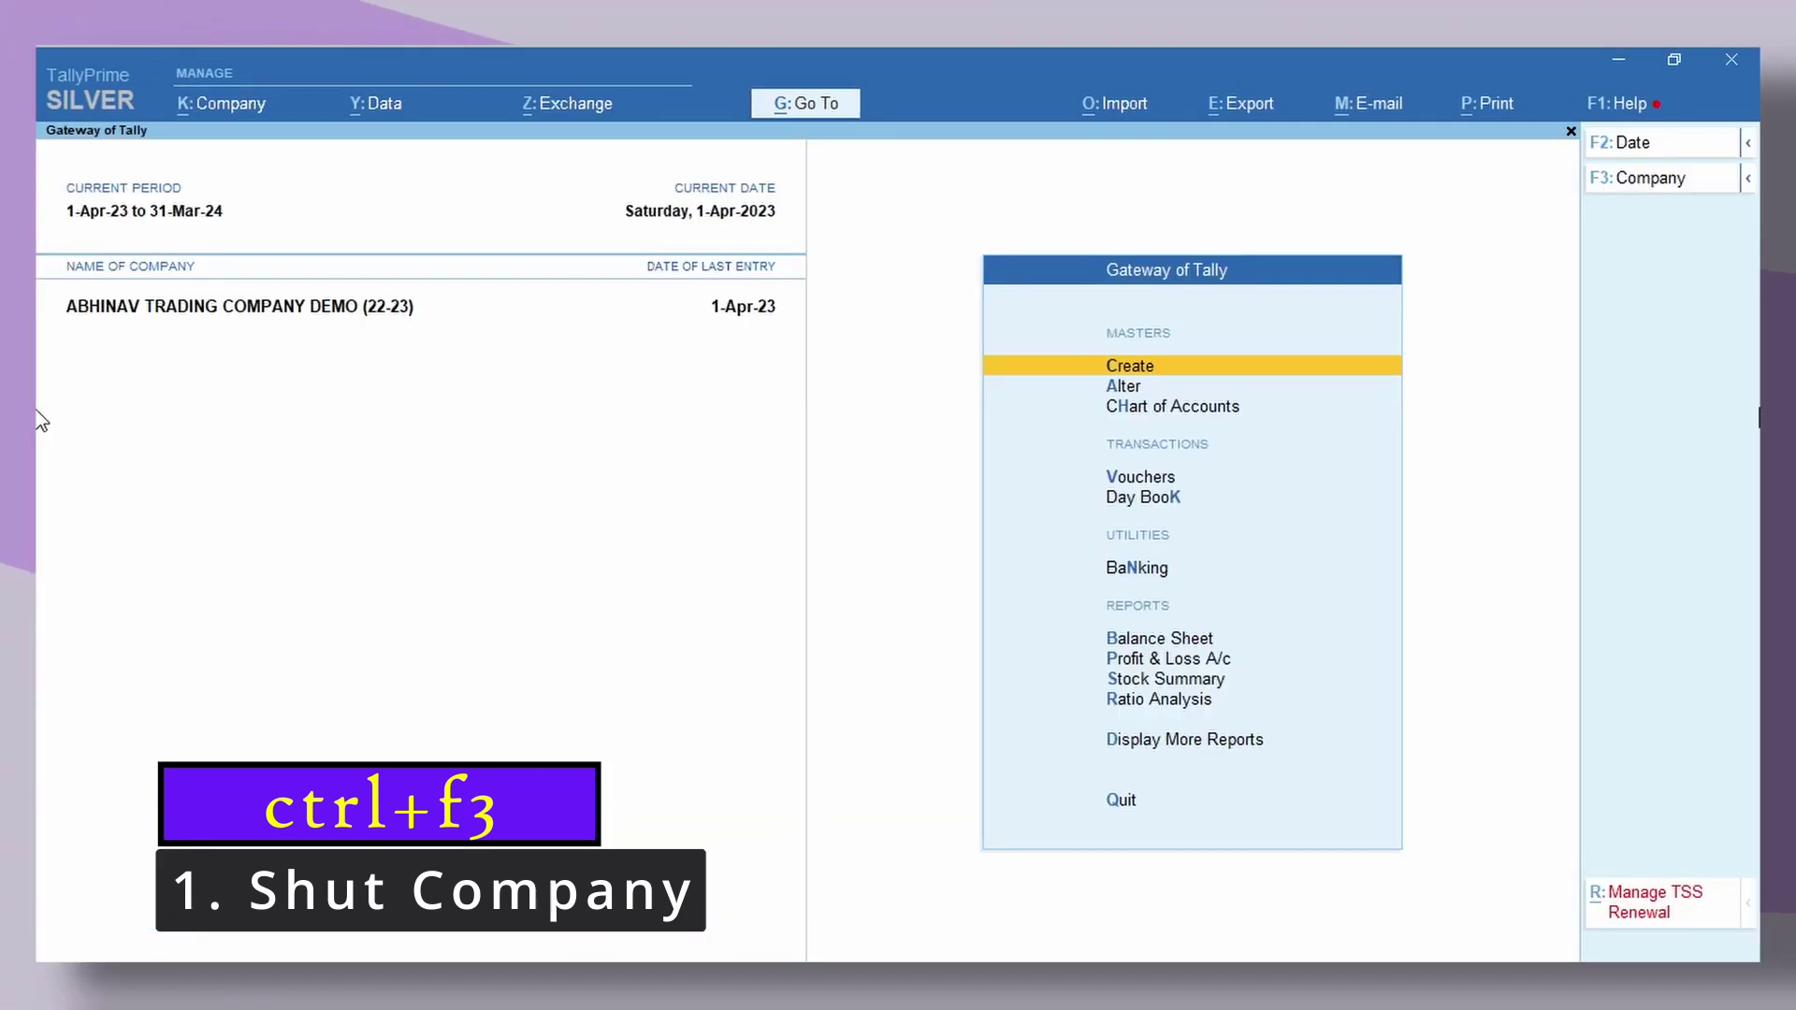
Step: Start a sales voucher with a newly created party ledger Dhruva Trds under Sundry Debtors and SALES GST as the sales ledger
{"action": "key", "text": "v"}
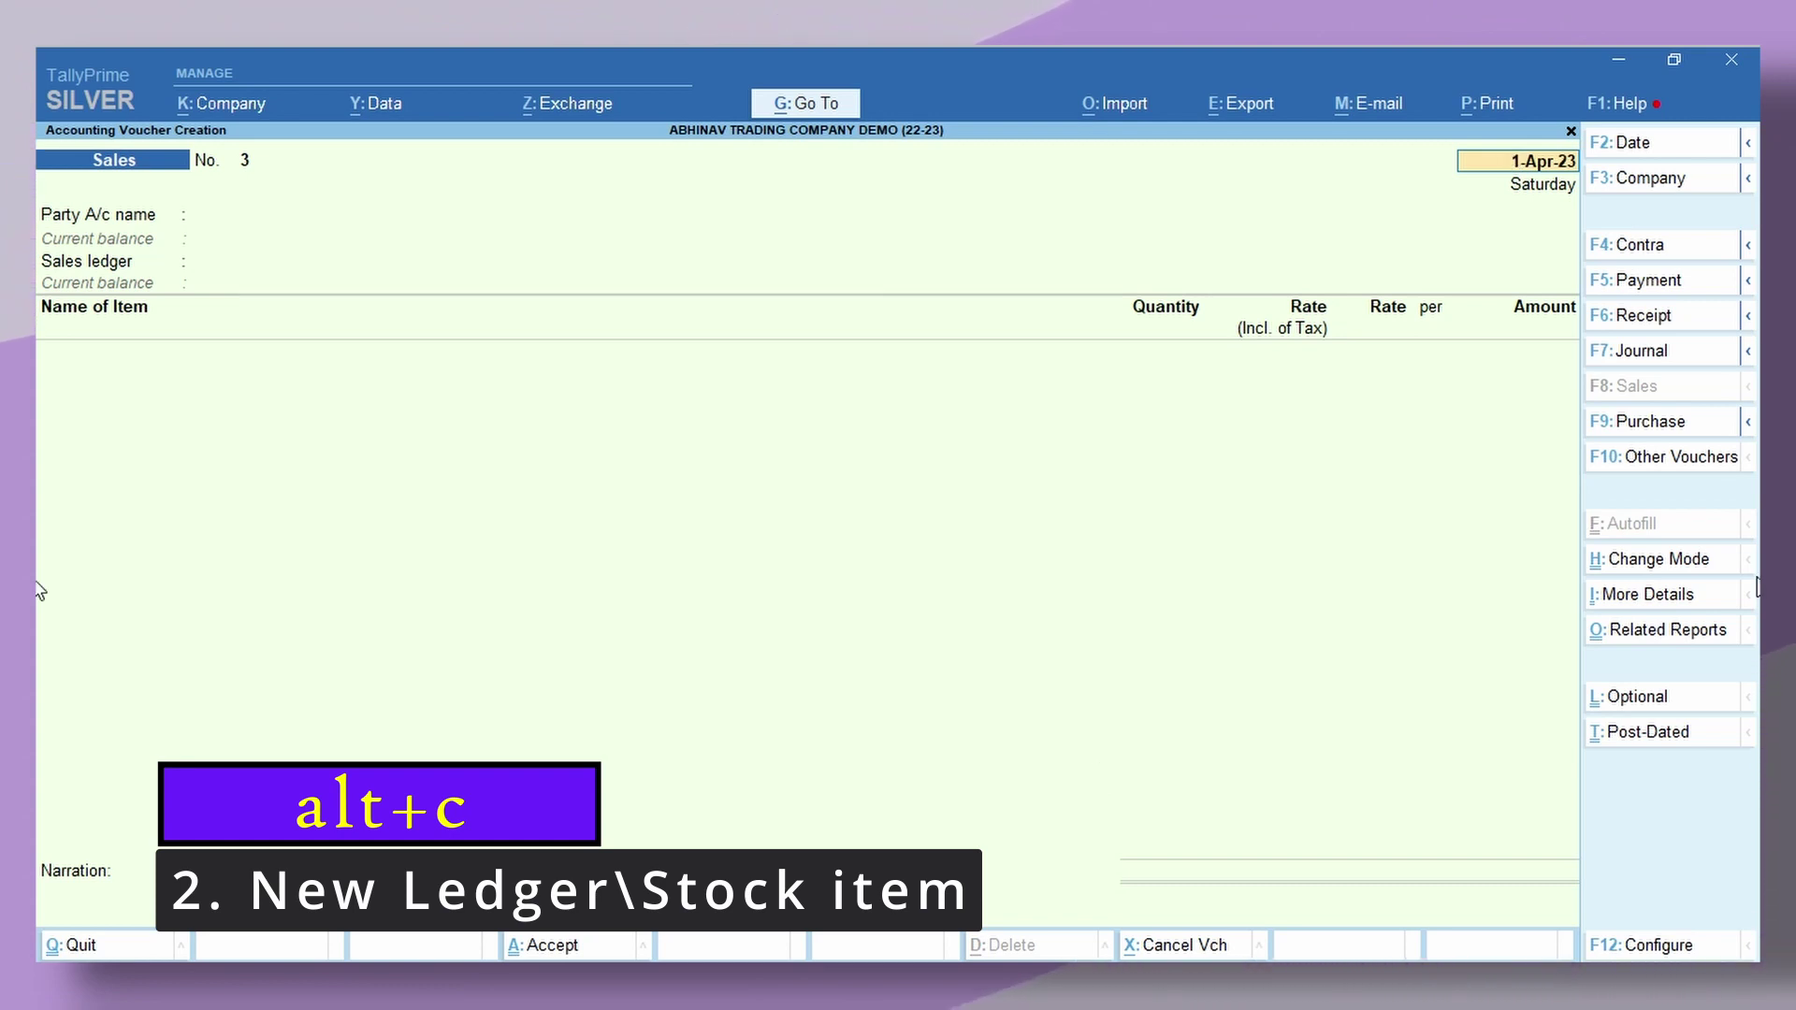
{"action": "key", "text": "Return"}
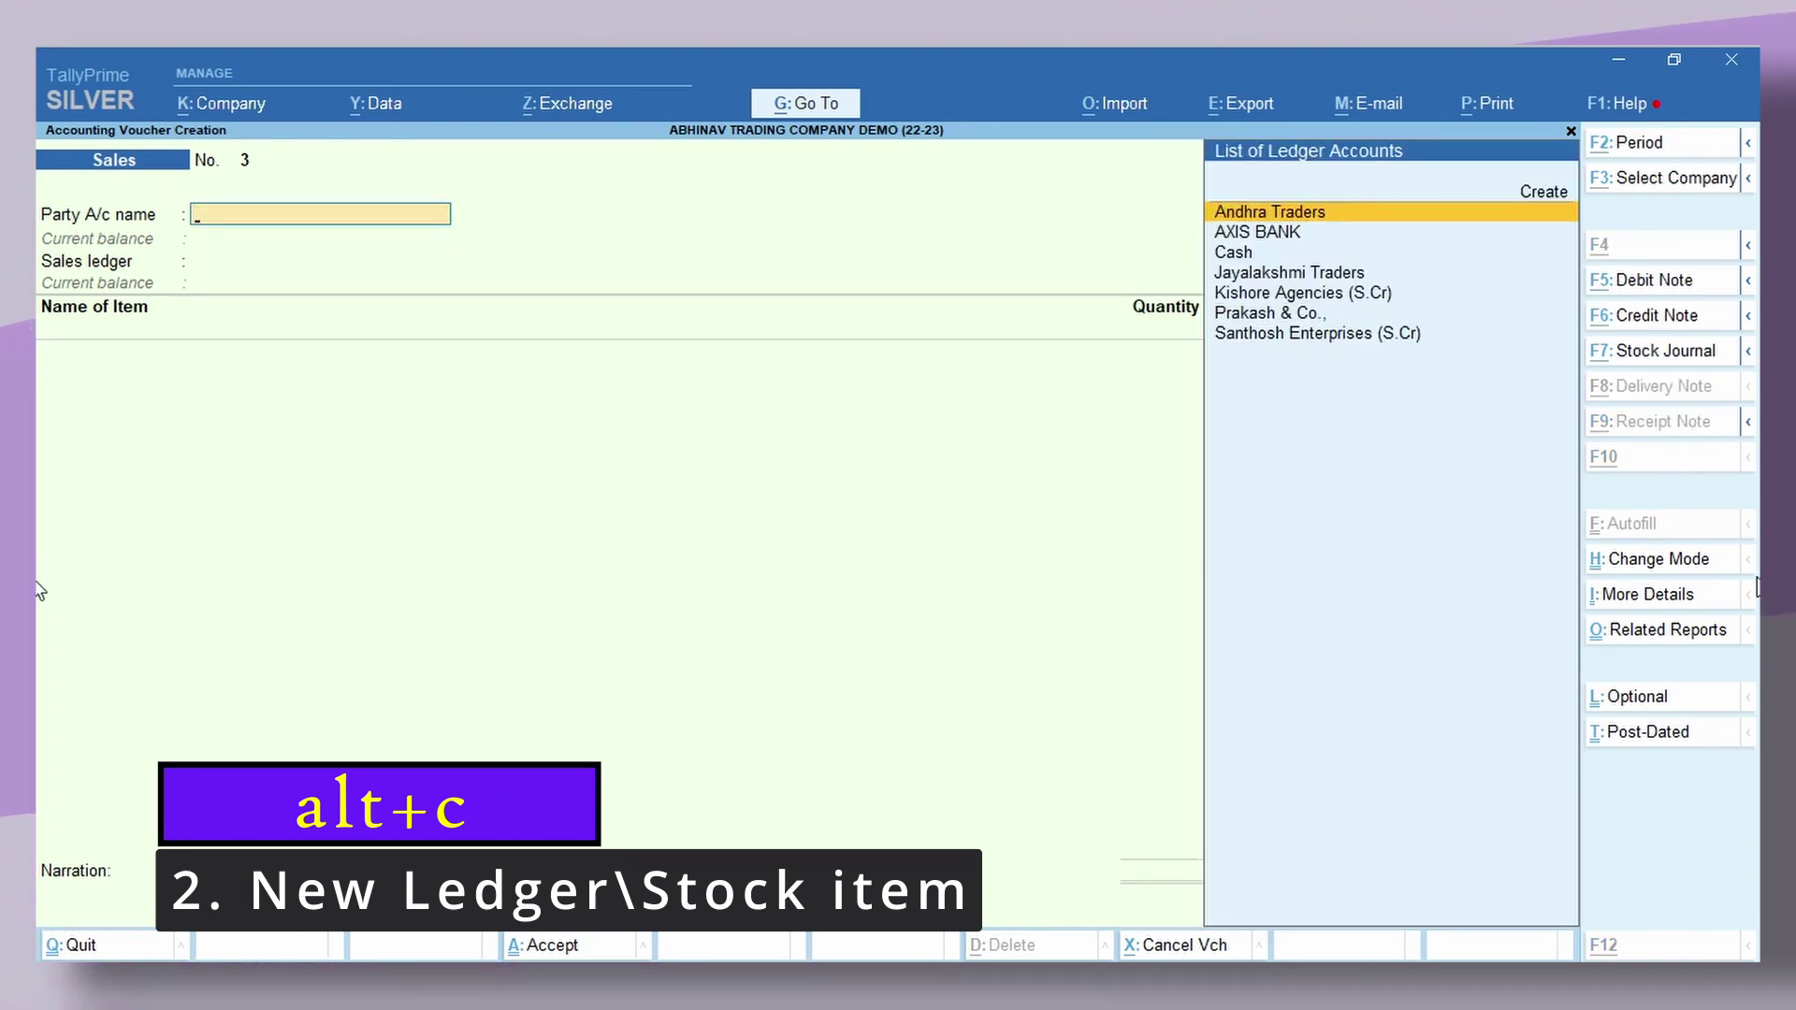
{"action": "key", "text": "alt+c"}
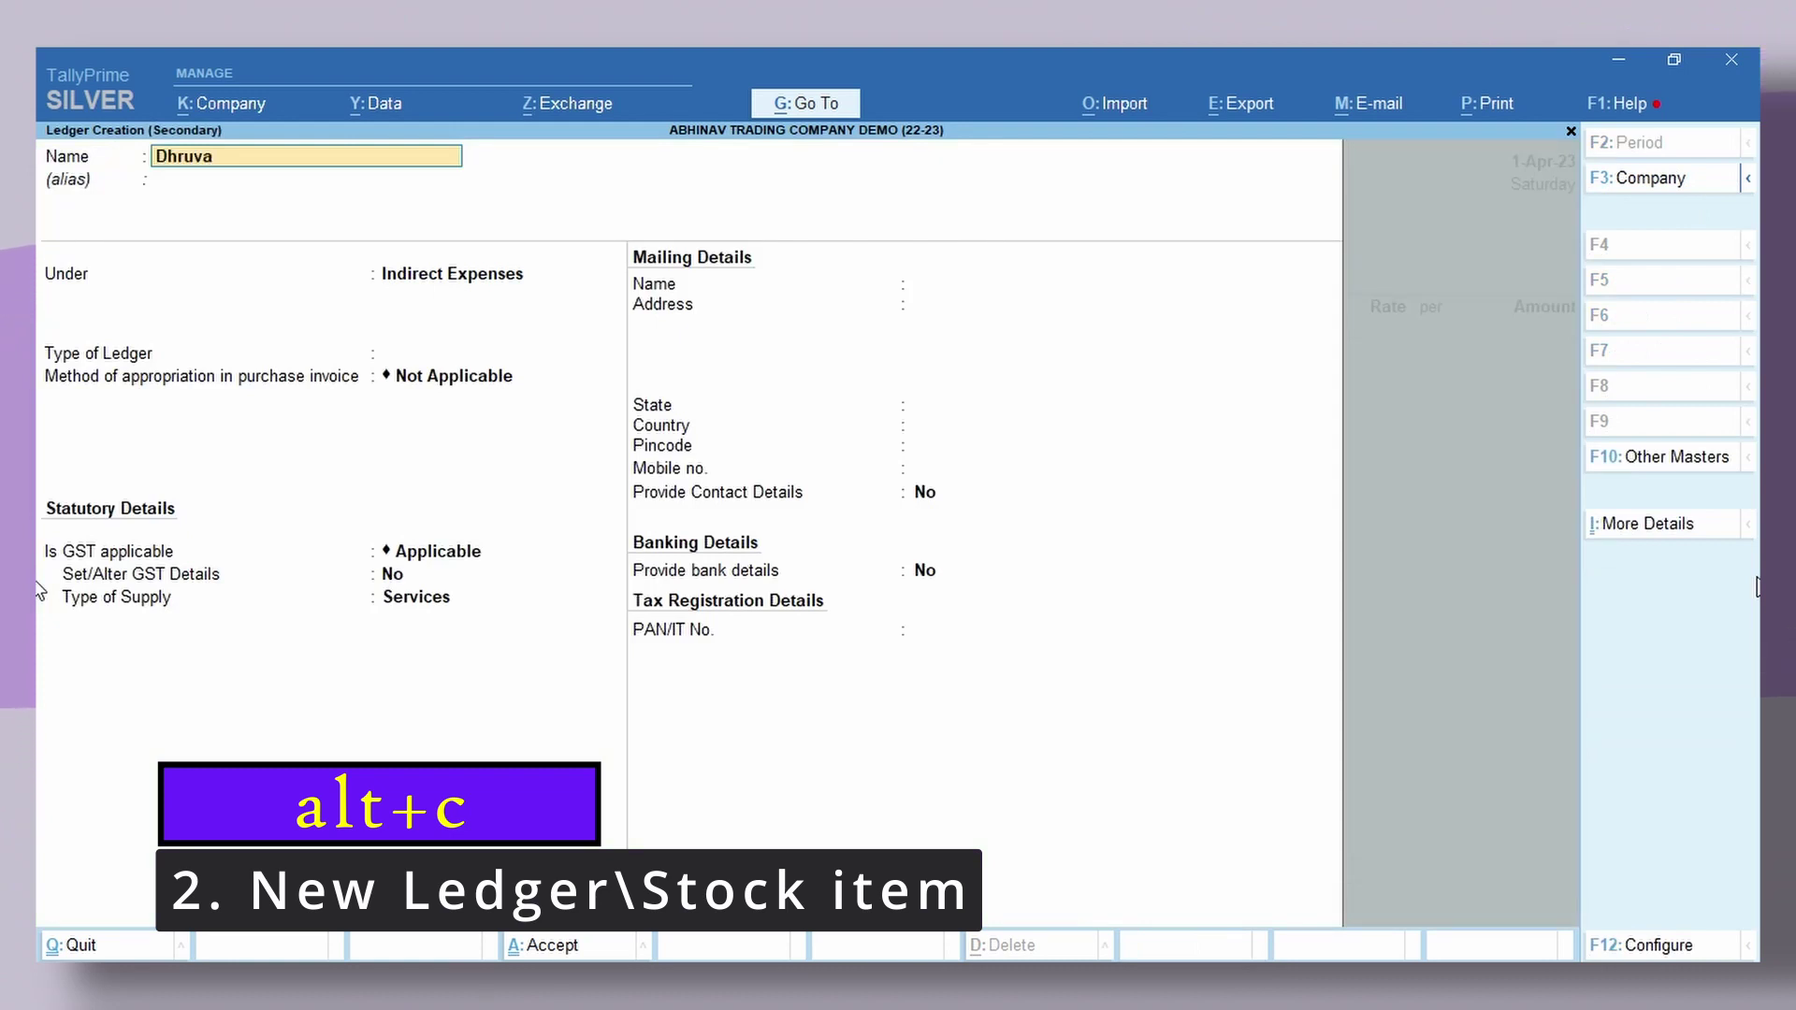
{"action": "key", "text": "Return"}
{"action": "type", "text": "Su"}
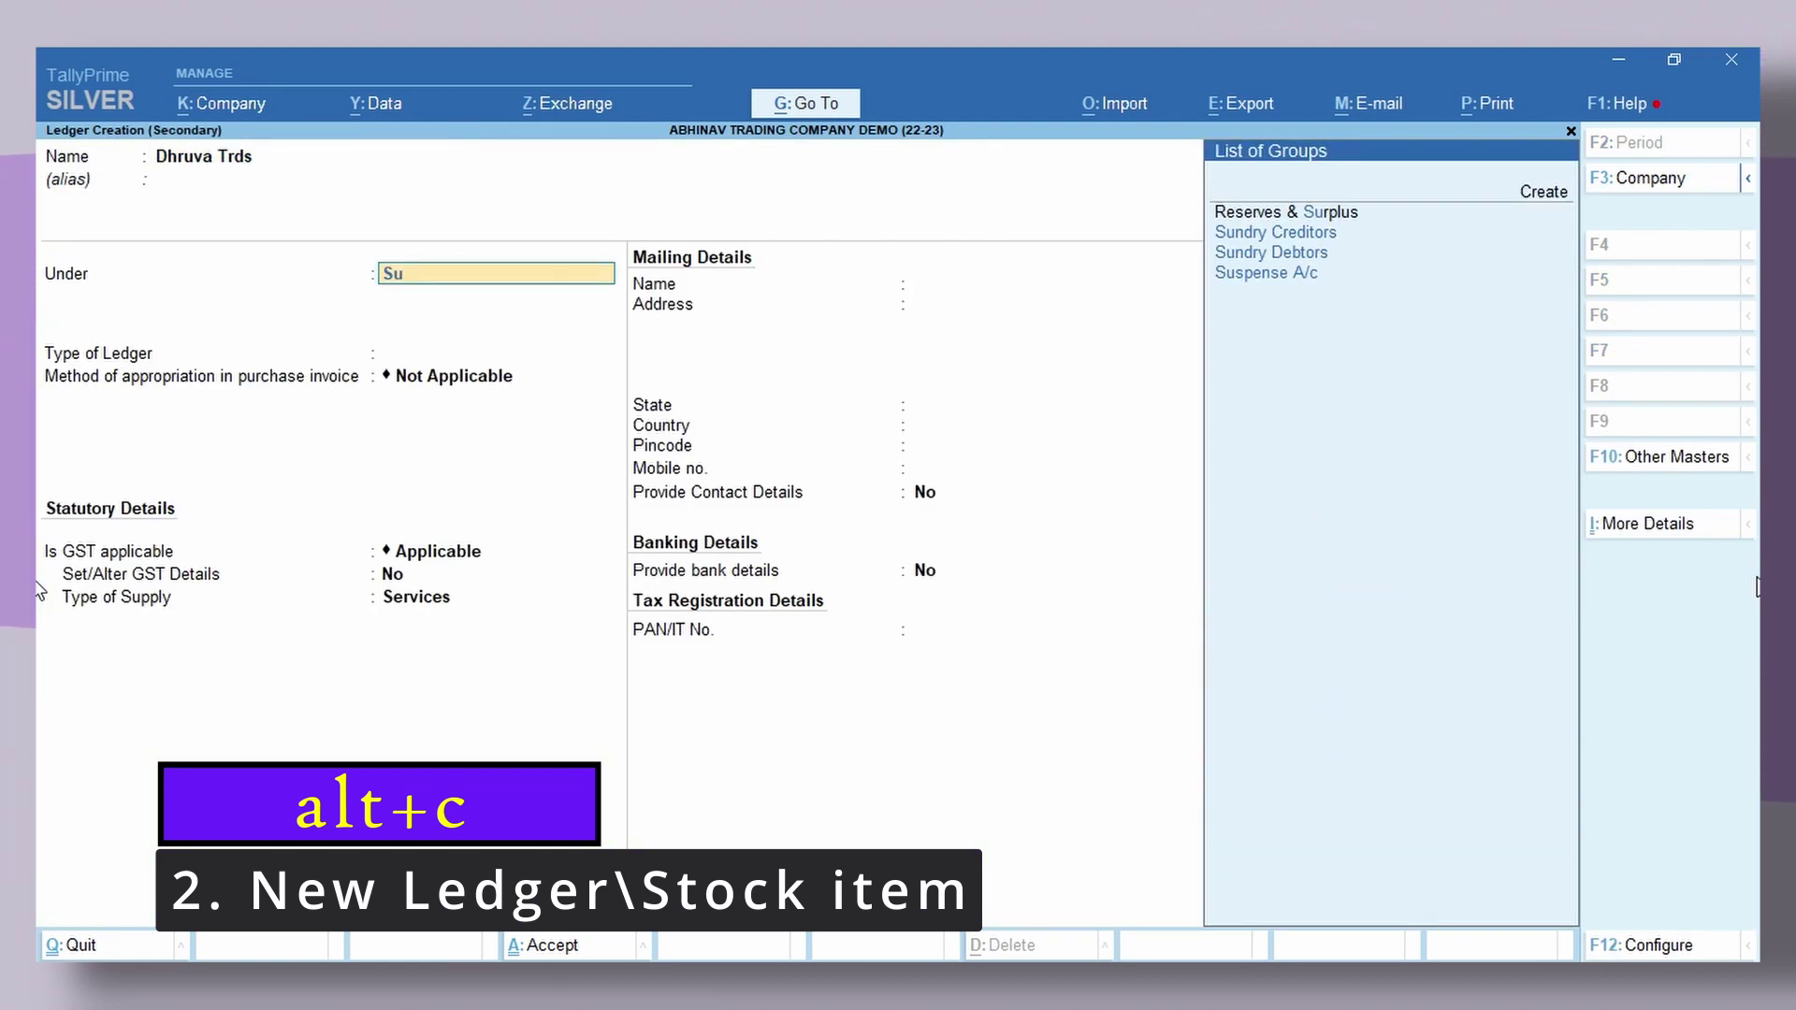
{"action": "type", "text": "nd"}
{"action": "key", "text": "Down"}
{"action": "key", "text": "Return"}
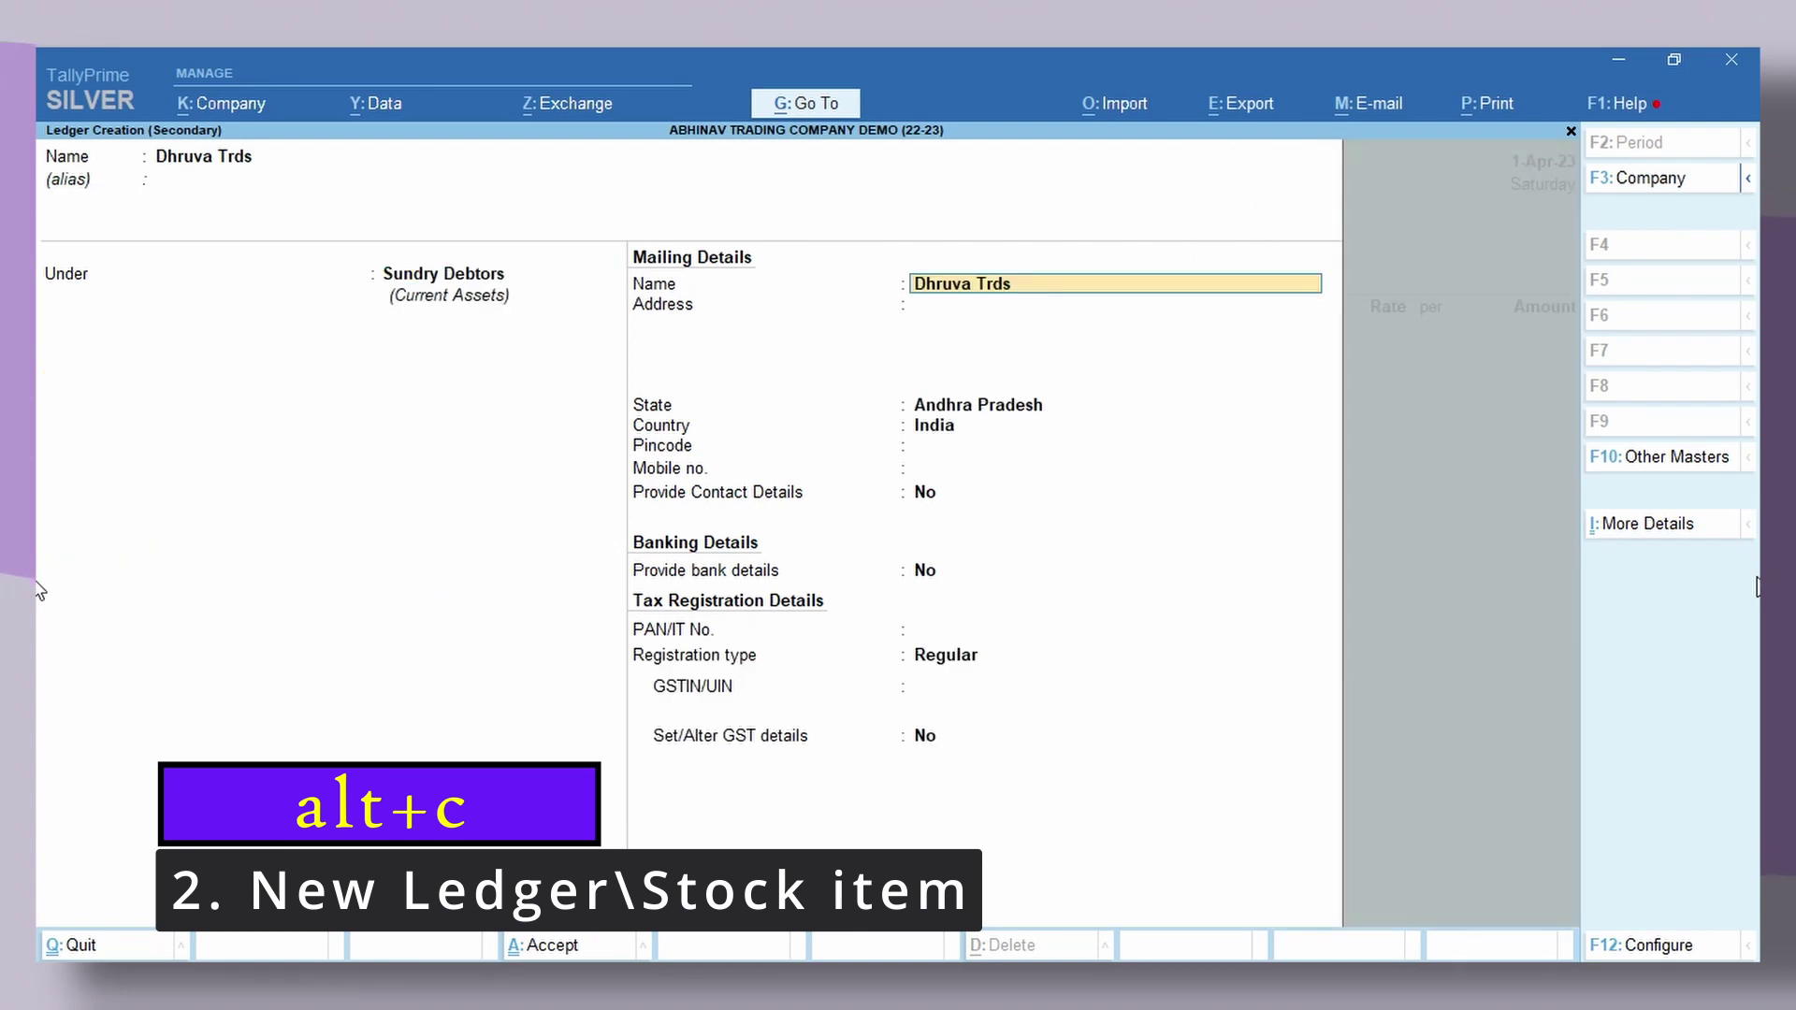
{"action": "key", "text": "ctrl+a"}
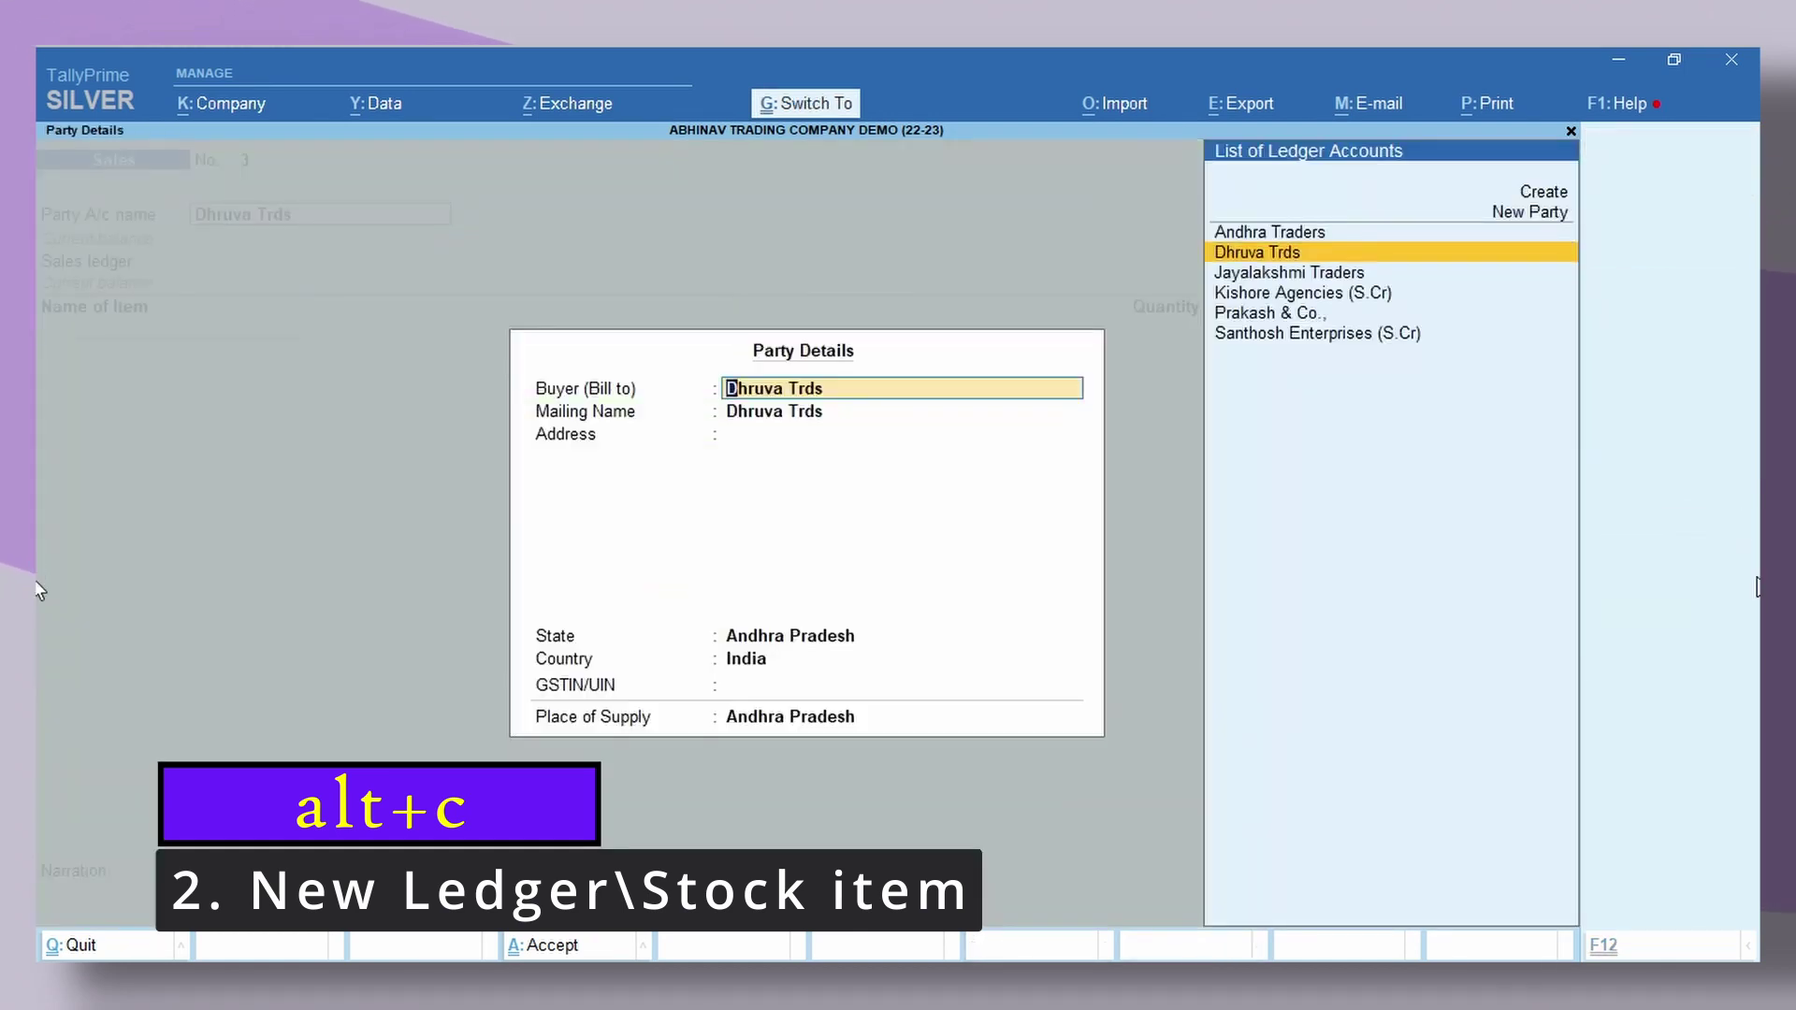
{"action": "key", "text": "ctrl+a"}
{"action": "key", "text": "Return"}
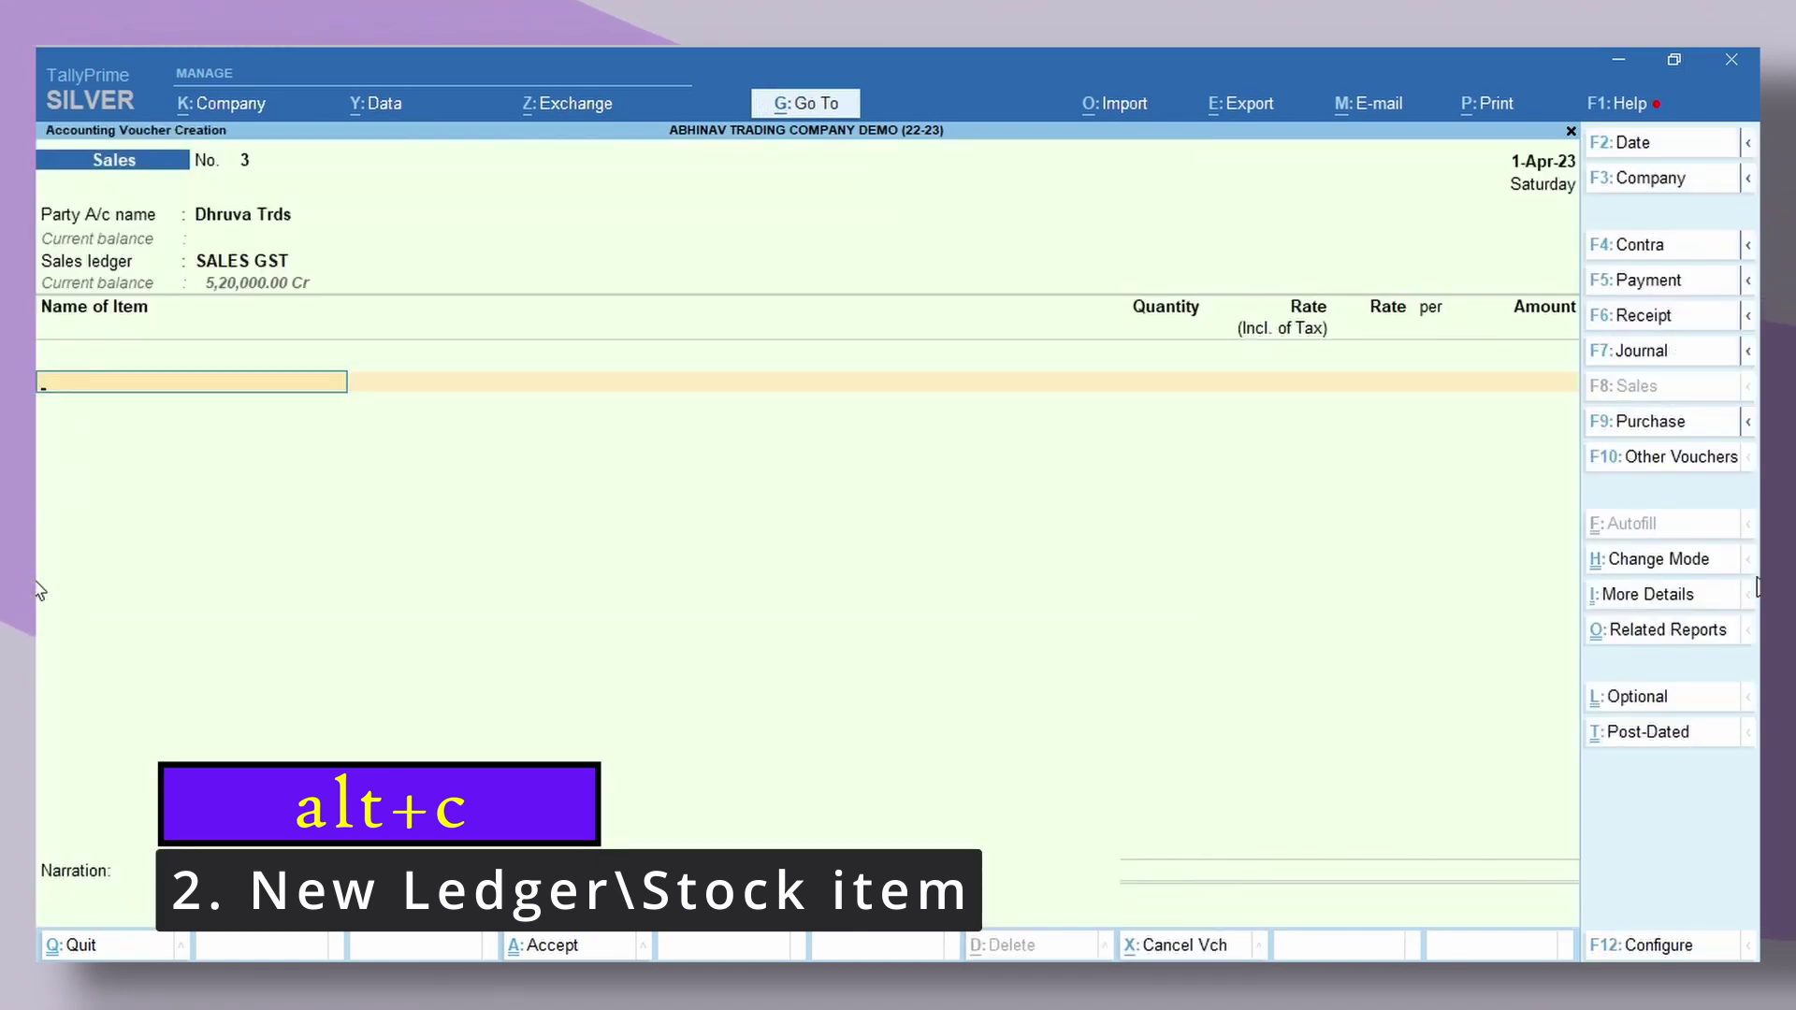
Step: Start creating a stock item from the sales voucher's item line and name it Canon Printer
{"action": "key", "text": "alt+c"}
{"action": "type", "text": "Cva"}
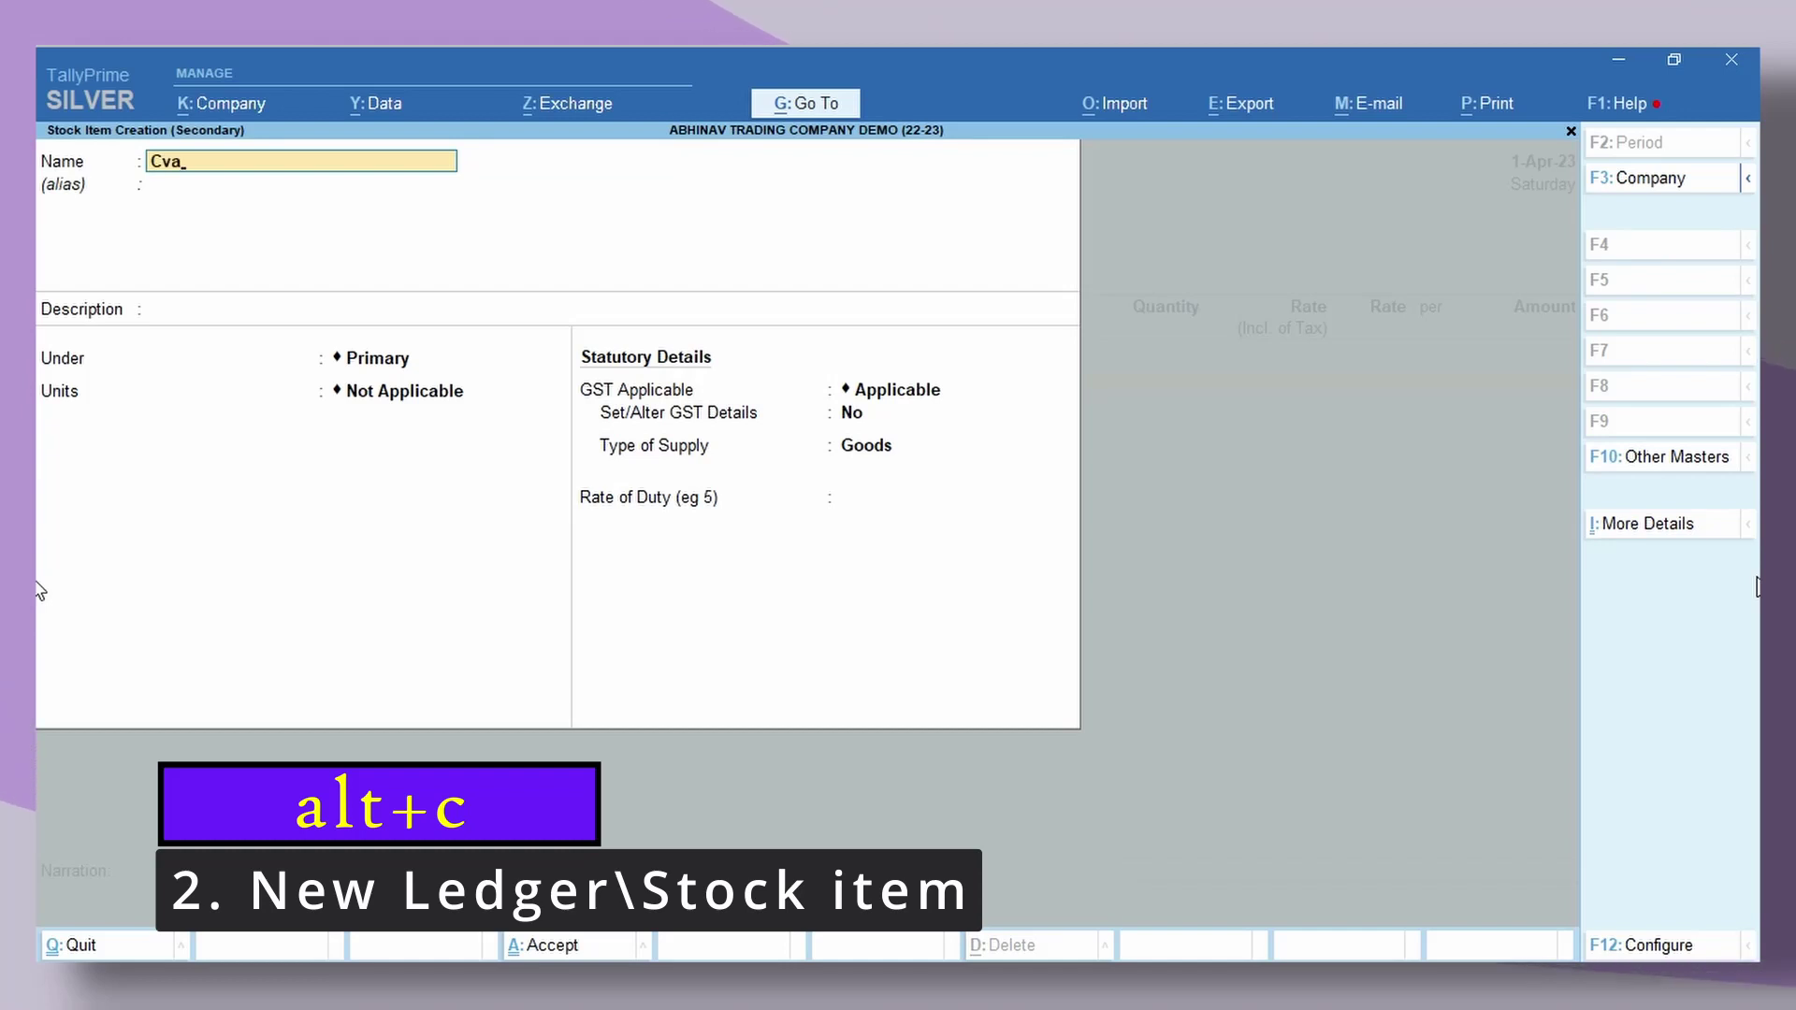
{"action": "key", "text": "BackSpace"}
{"action": "key", "text": "BackSpace"}
{"action": "key", "text": "BackSpace"}
{"action": "type", "text": "Cano"}
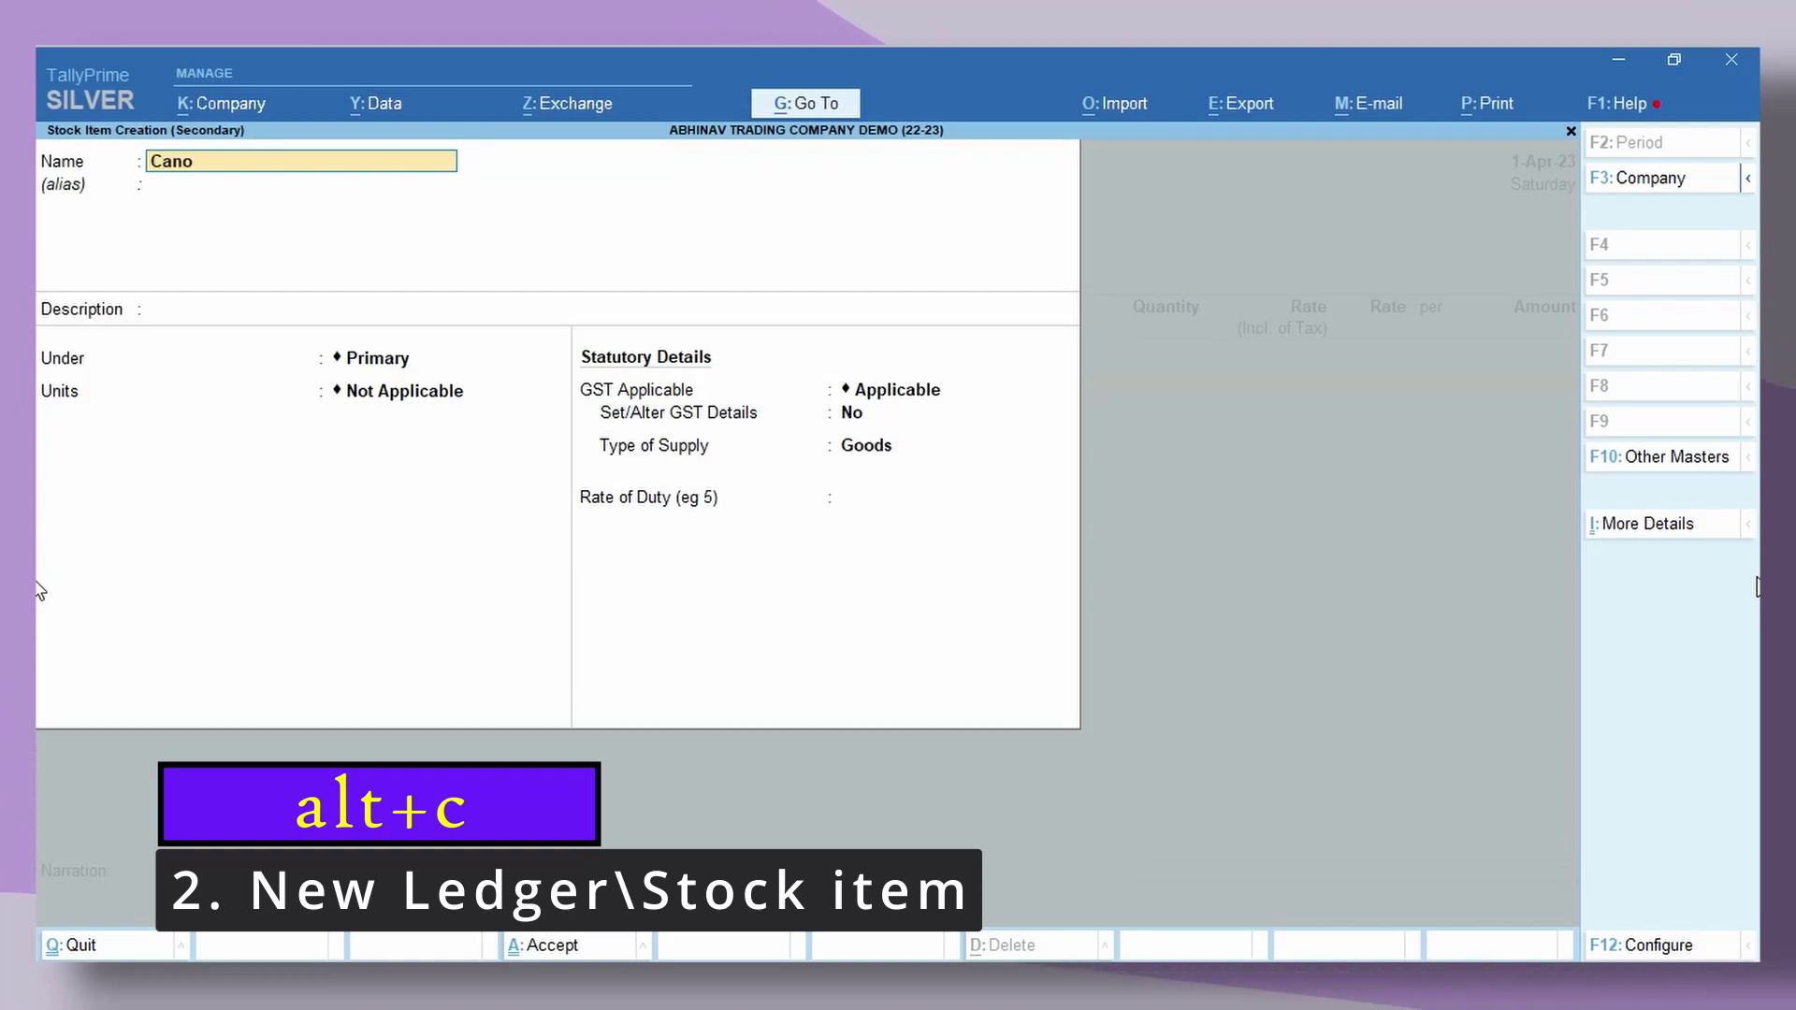
{"action": "type", "text": "n Printer"}
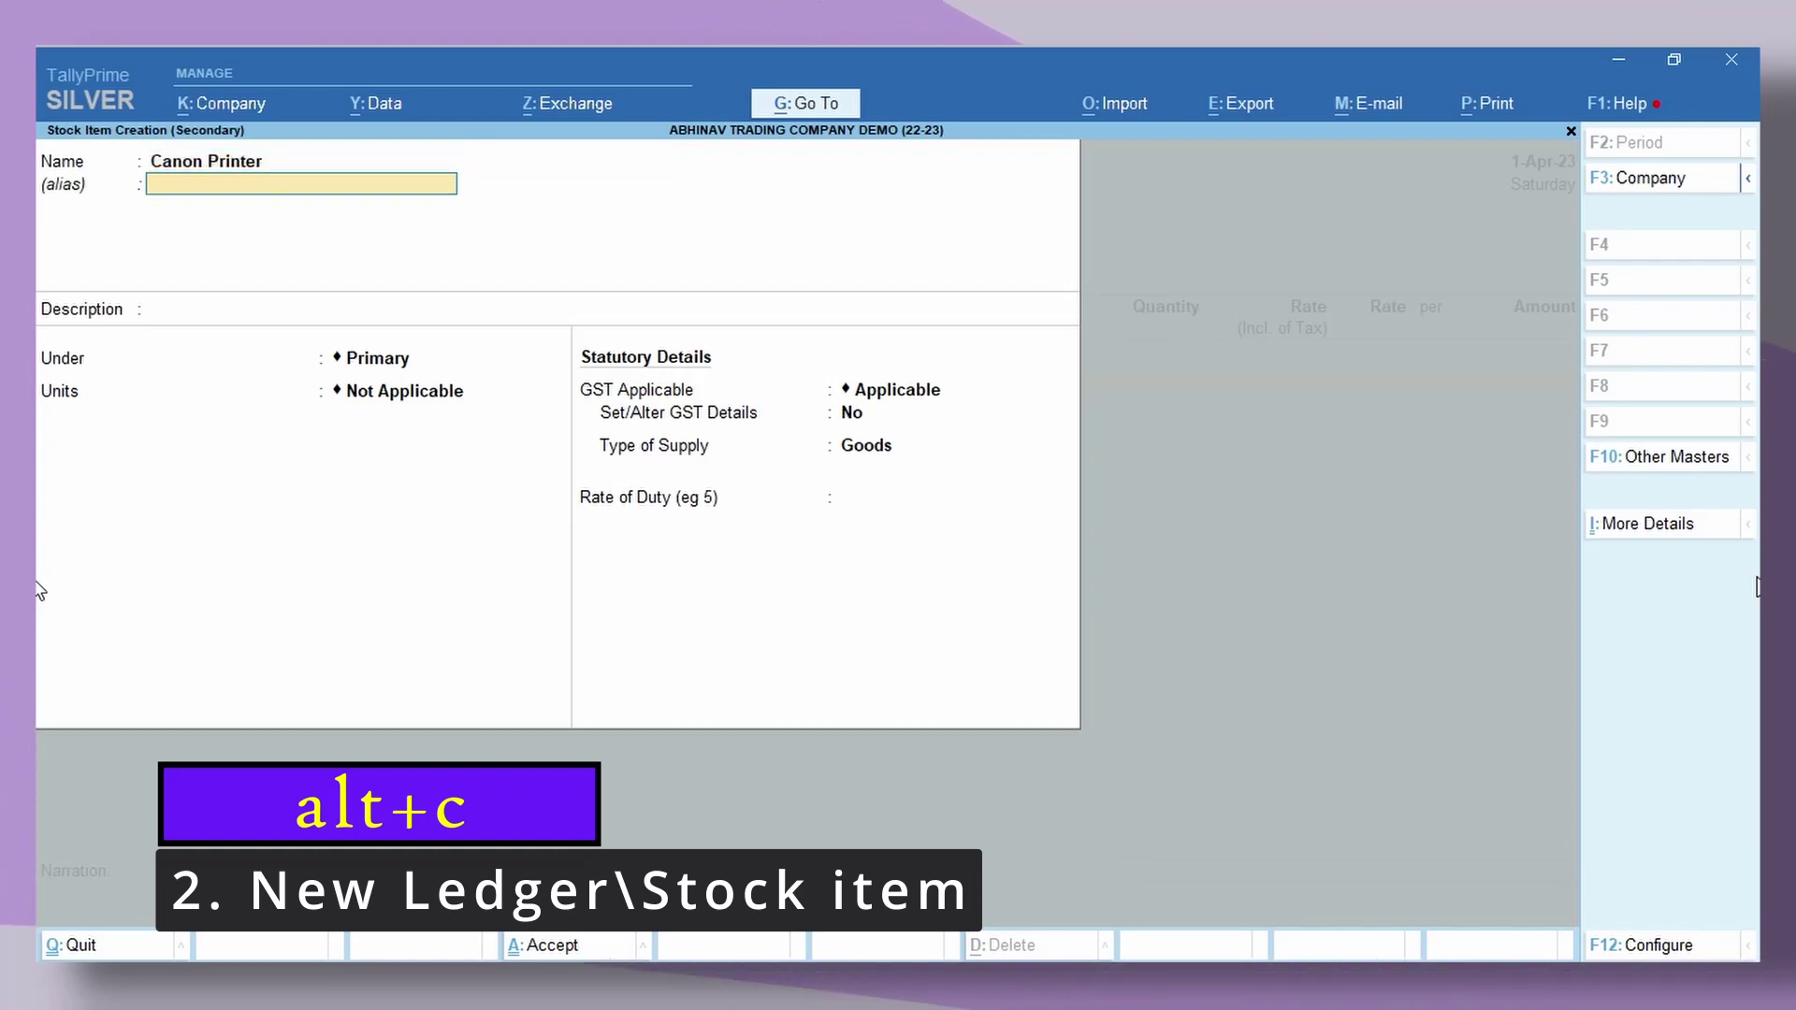
Step: Keep the Canon Printer item under Primary, set its units to nos, and save it with the remaining defaults
{"action": "key", "text": "Return"}
{"action": "key", "text": "Return"}
{"action": "key", "text": "Return"}
{"action": "key", "text": "Down"}
{"action": "key", "text": "Return"}
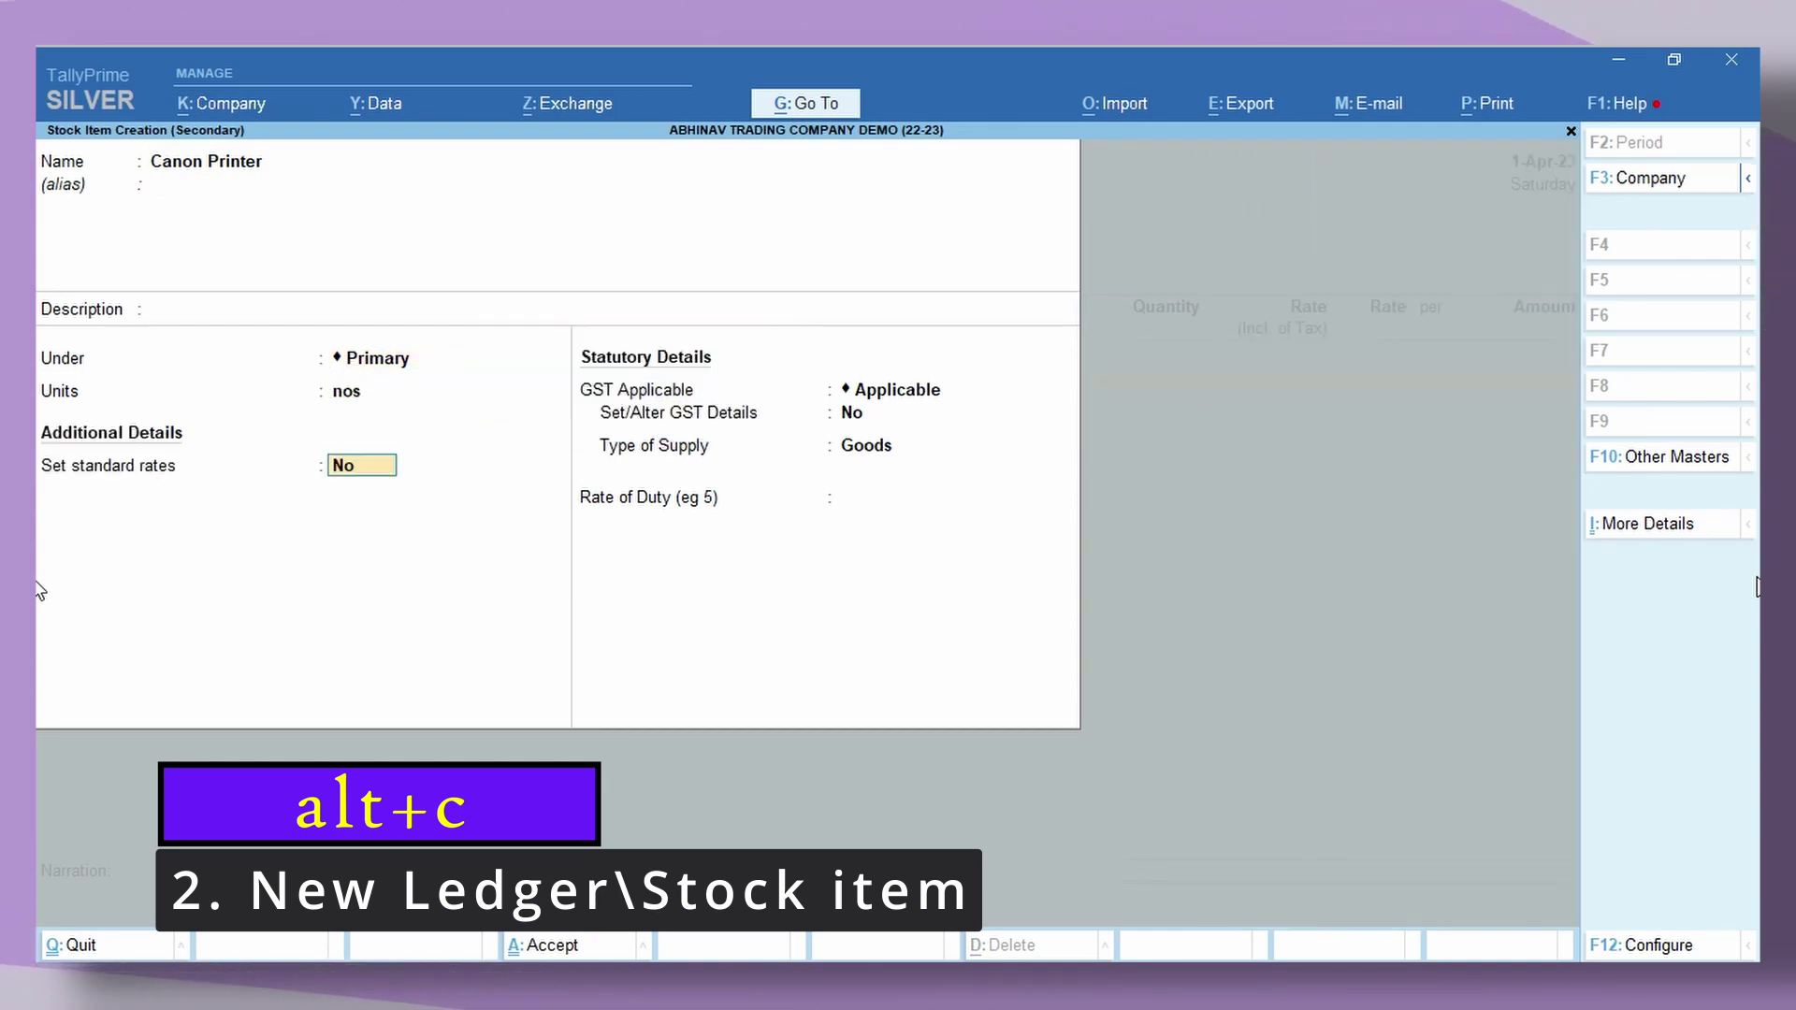
{"action": "key", "text": "Return"}
{"action": "key", "text": "Return"}
{"action": "key", "text": "ctrl+a"}
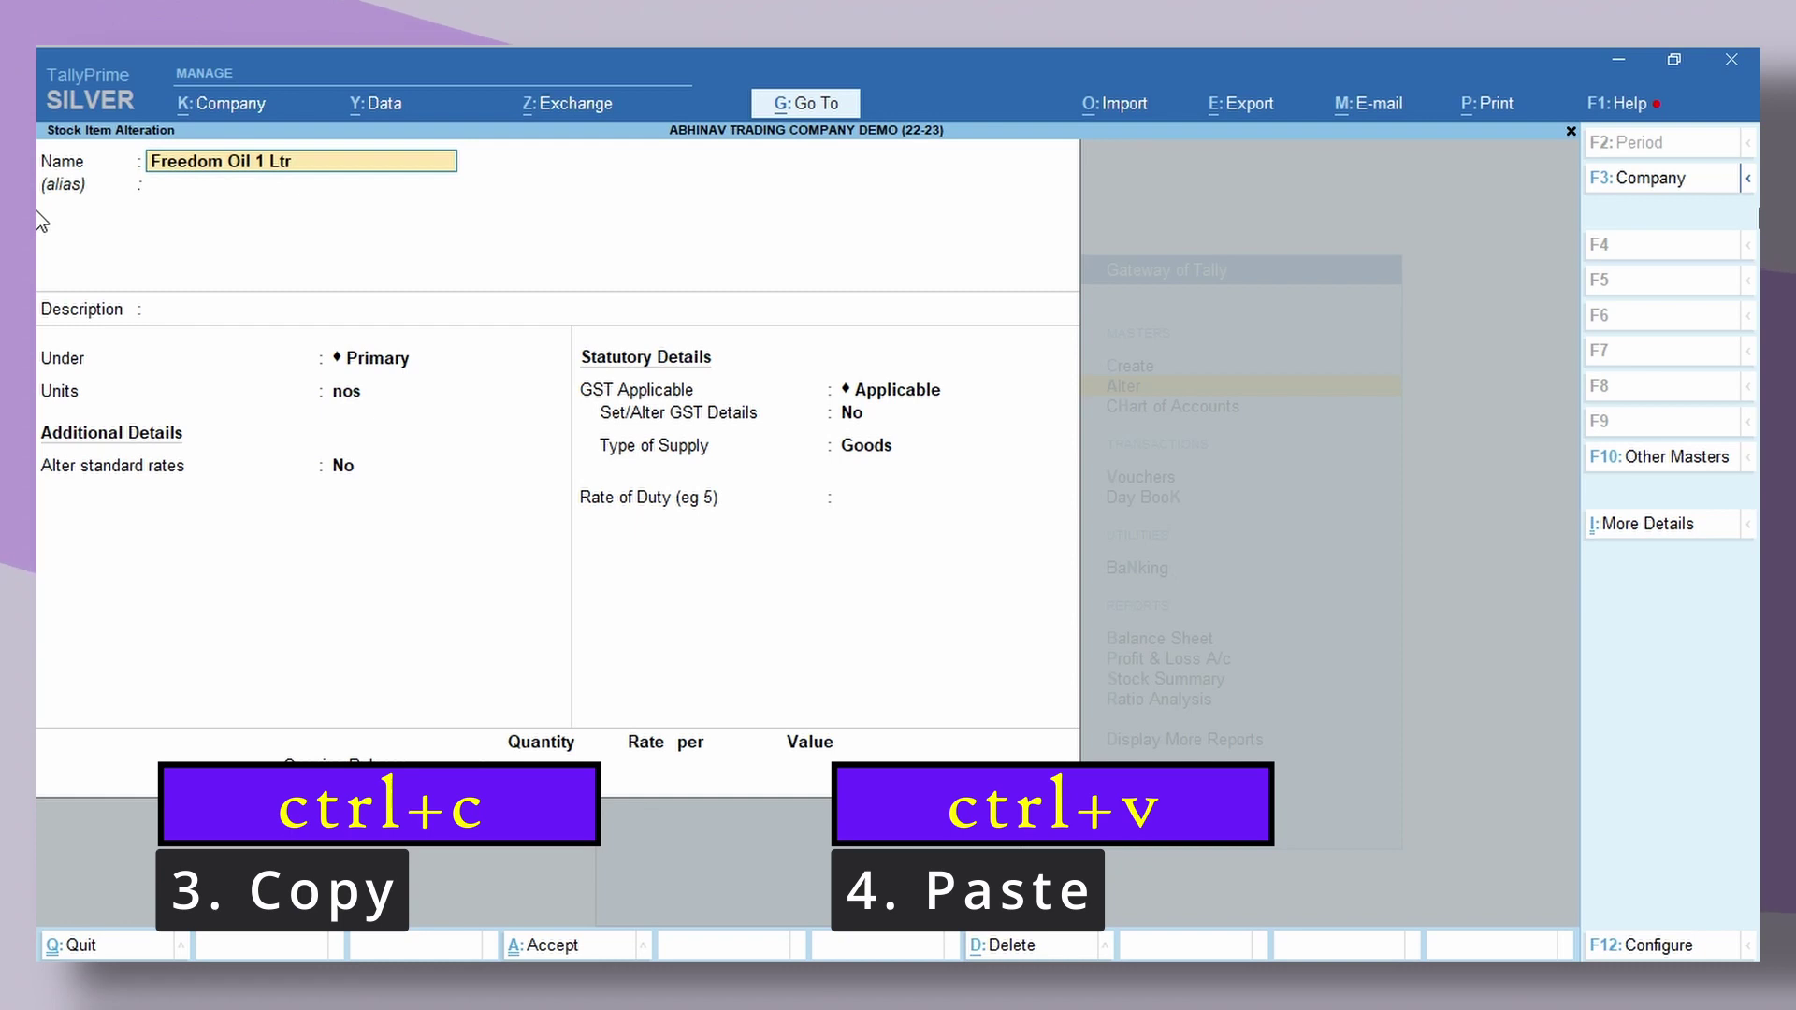
Step: Leave the alteration of stock item Freedom Oil 1 Ltr and open a blank form for creating a stock item
{"action": "key", "text": "Escape"}
{"action": "key", "text": "Return"}
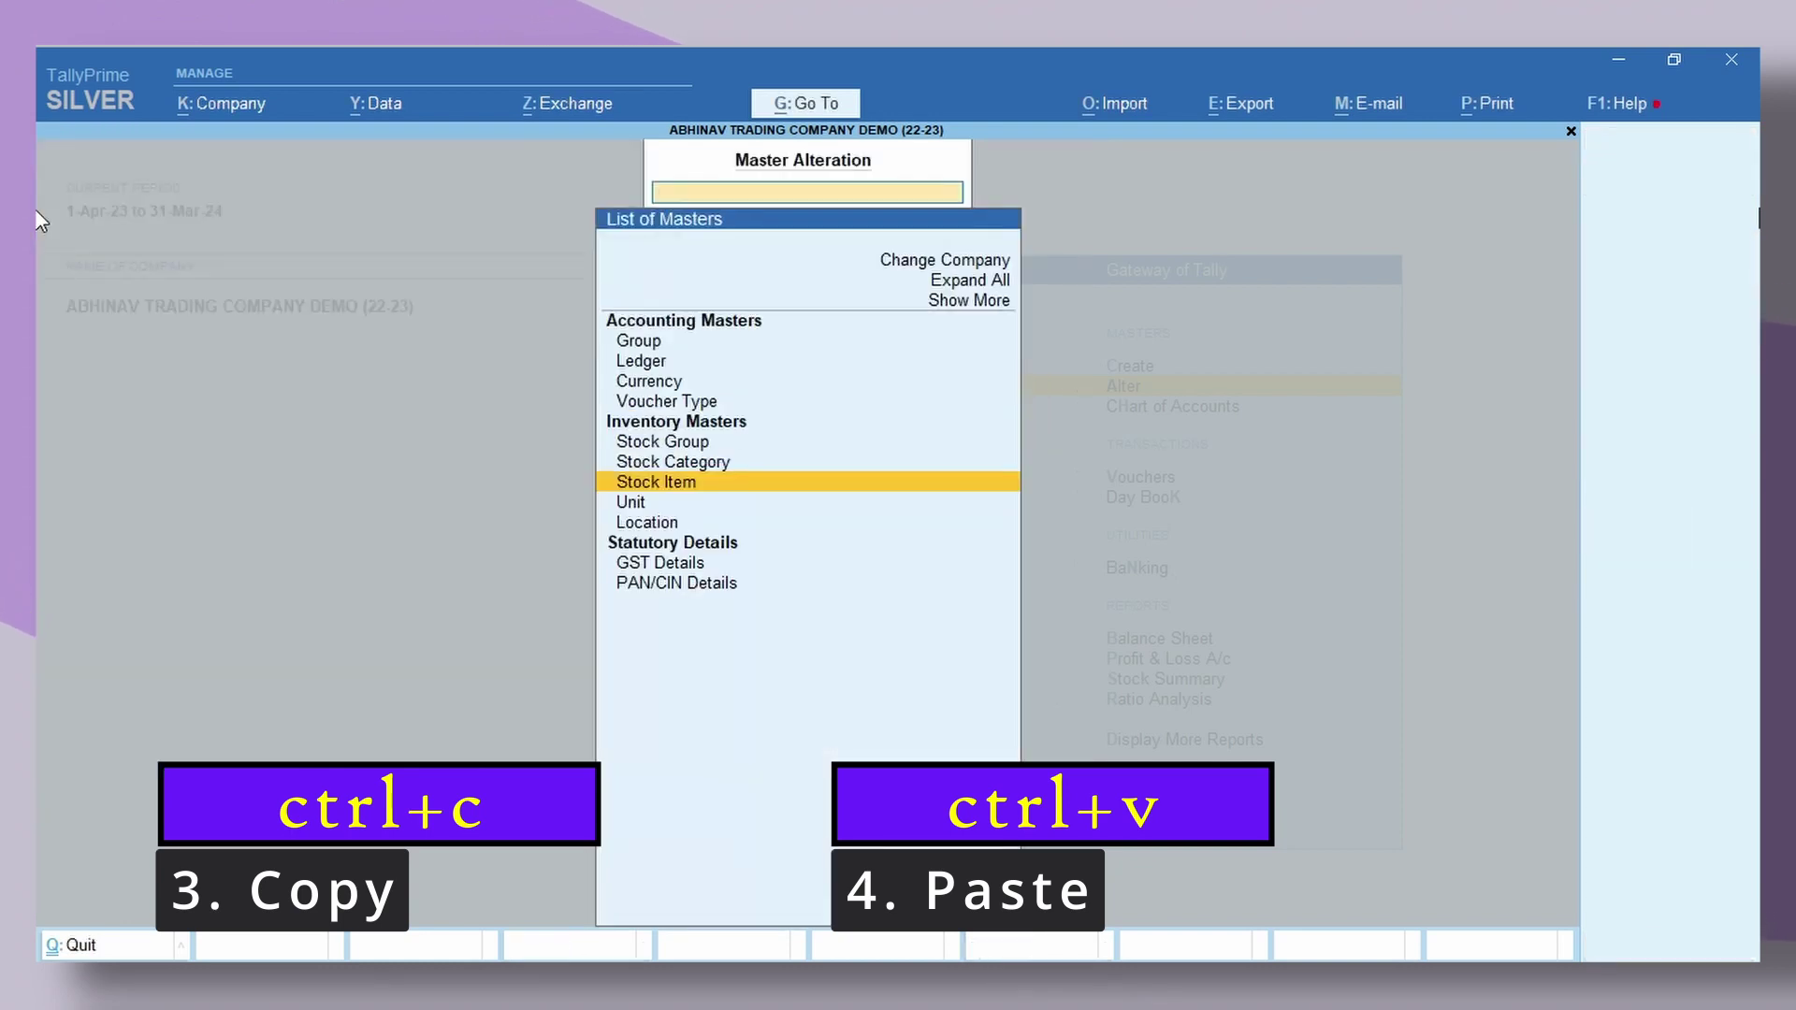
{"action": "key", "text": "Escape"}
{"action": "key", "text": "Up"}
{"action": "key", "text": "Return"}
{"action": "key", "text": "Down"}
{"action": "key", "text": "Down"}
{"action": "key", "text": "Down"}
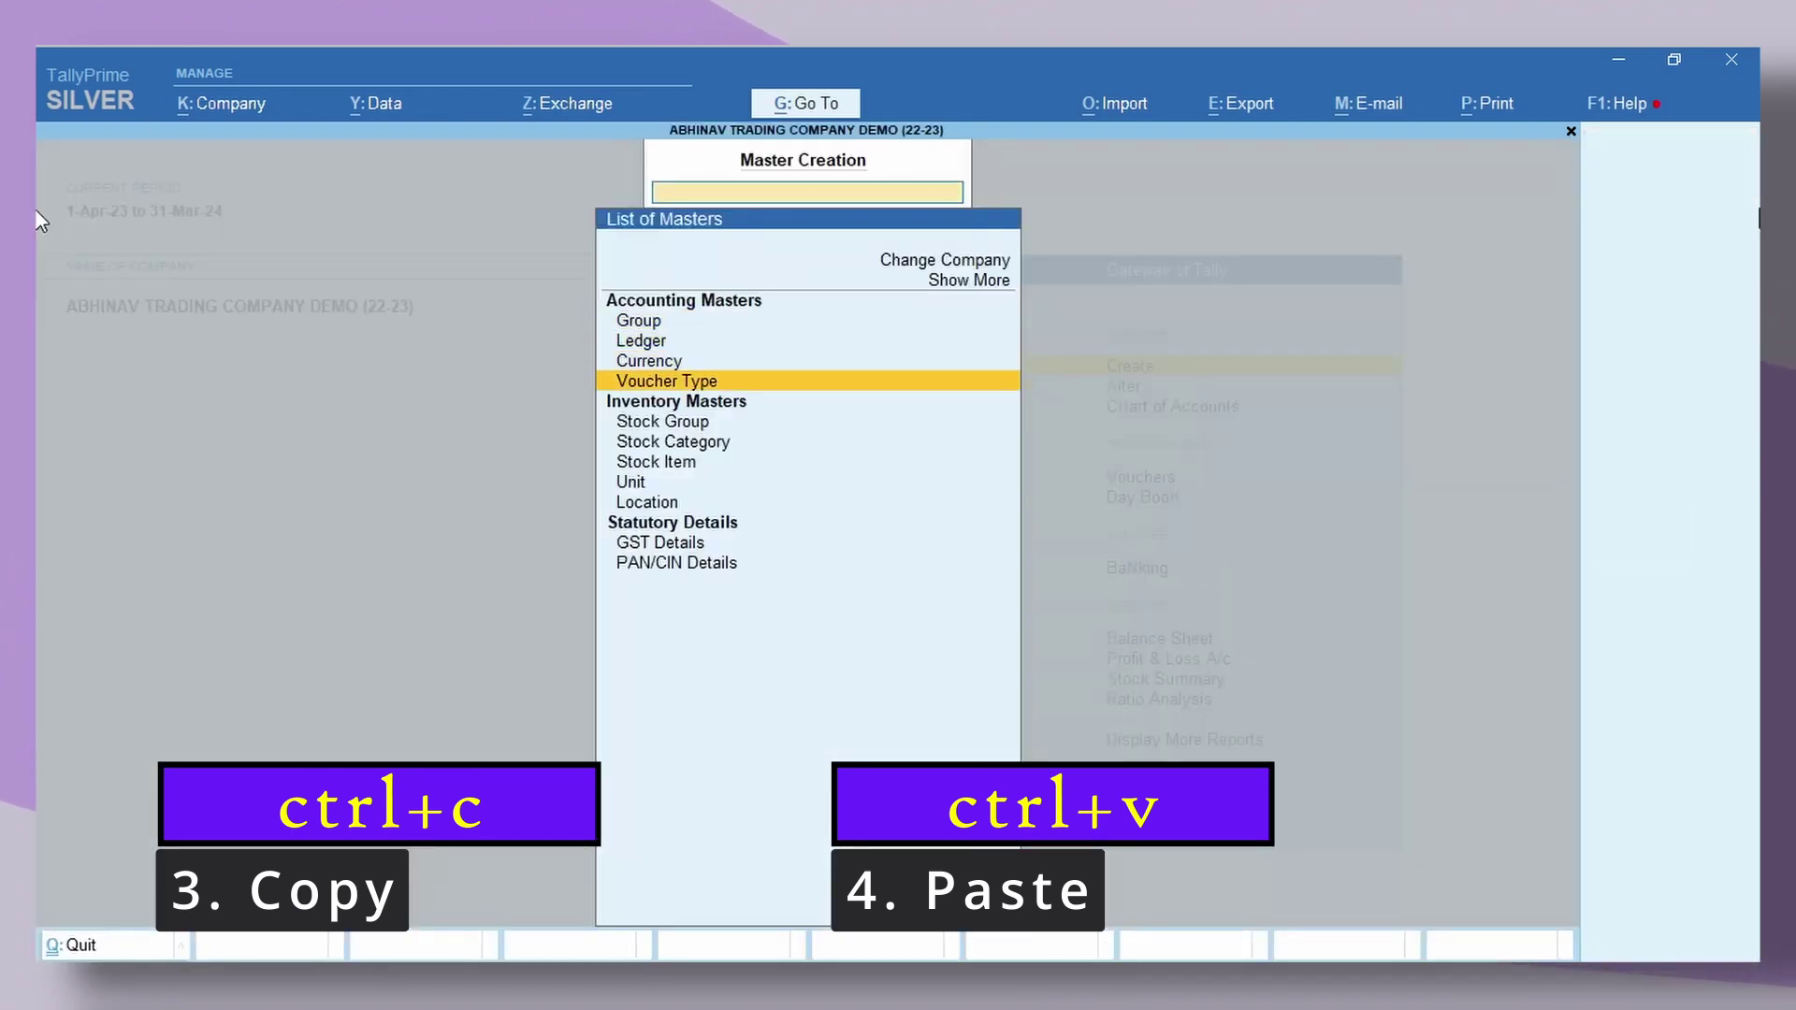
{"action": "key", "text": "Down"}
{"action": "key", "text": "Down"}
{"action": "key", "text": "Down"}
{"action": "key", "text": "Return"}
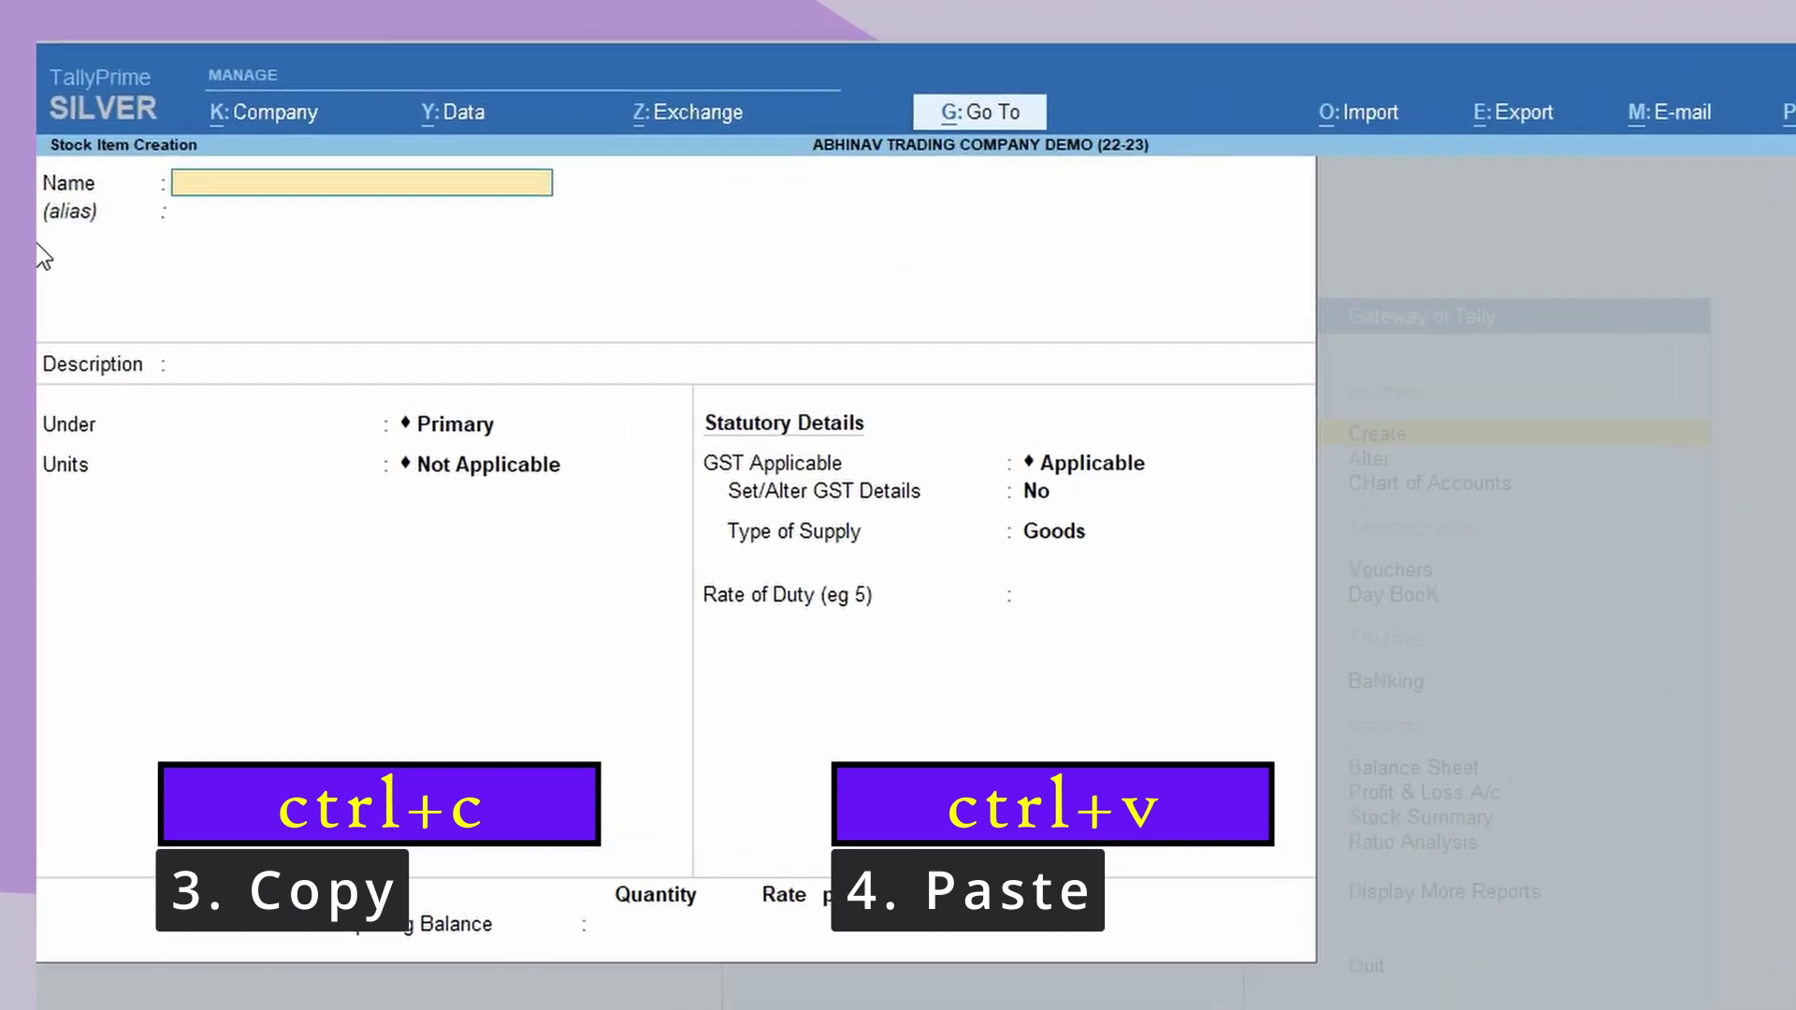
Step: Paste the copied name Freedom Oil 1 Ltr into the new stock item and change it to Freedom Oil 2 Ltr
{"action": "type", "text": "Freedom Oil 1 Ltr"}
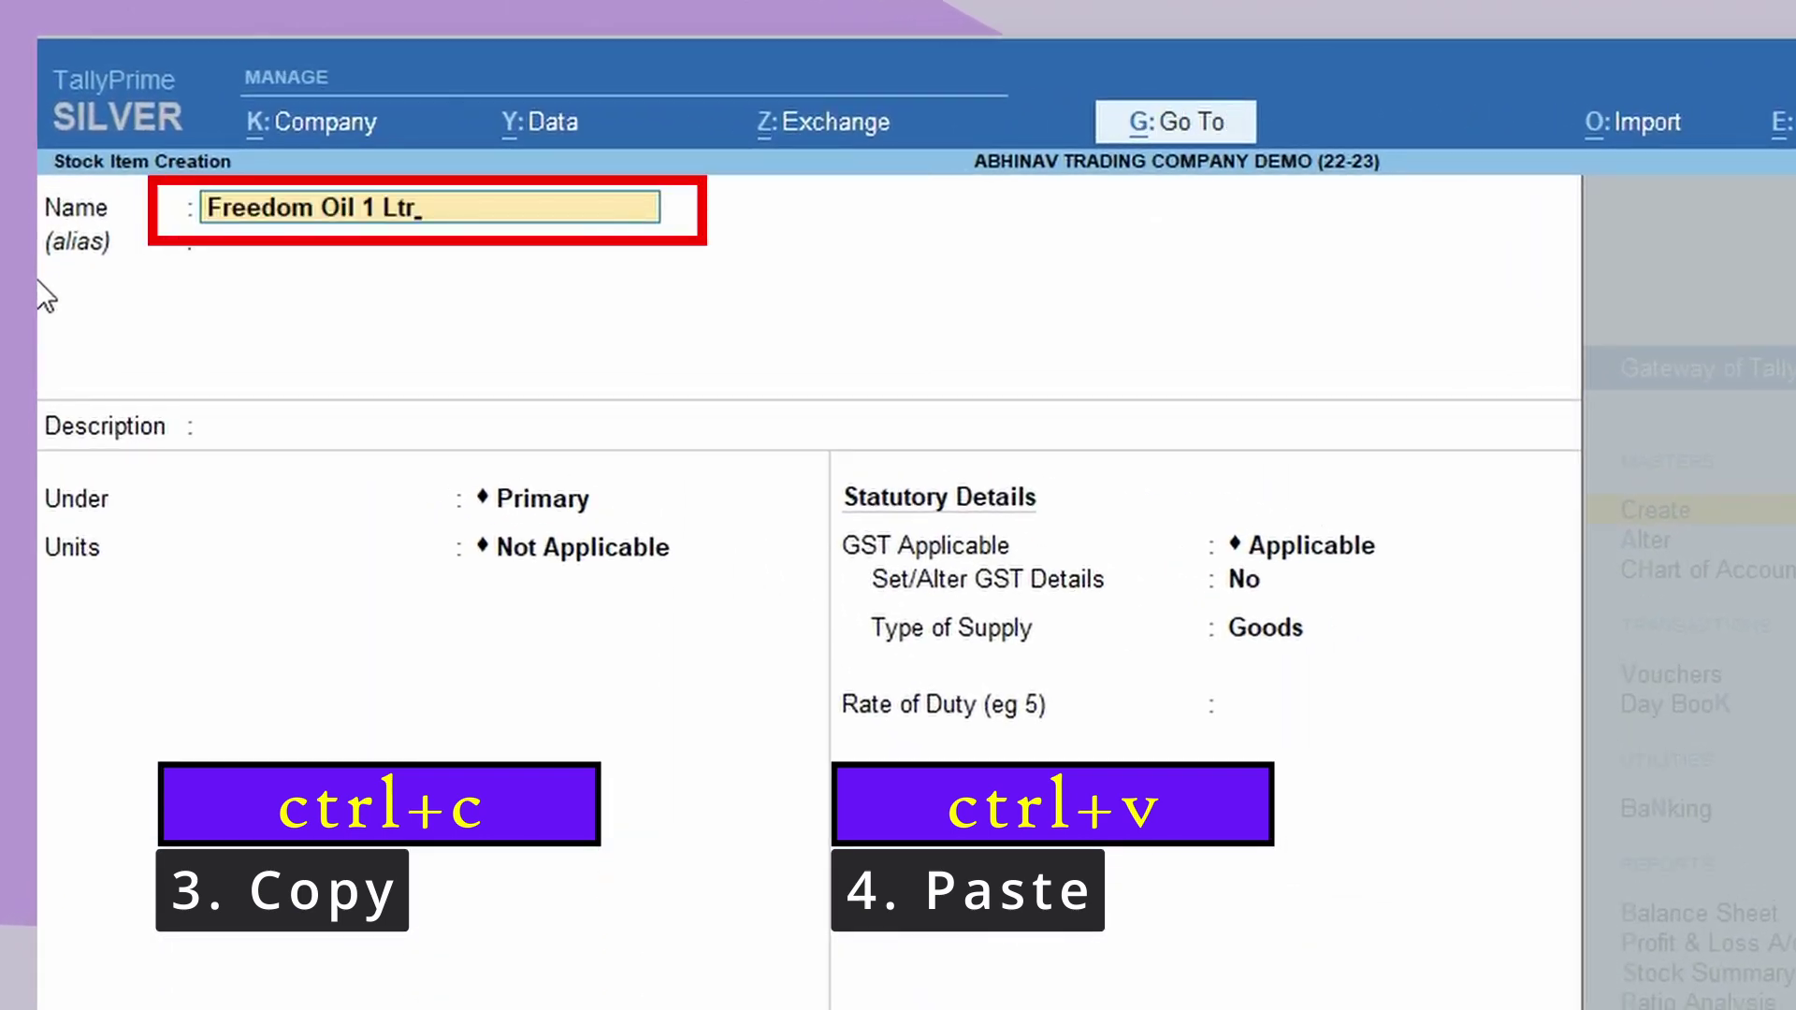
{"action": "key", "text": "Left"}
{"action": "key", "text": "Left"}
{"action": "key", "text": "Left"}
{"action": "key", "text": "Left"}
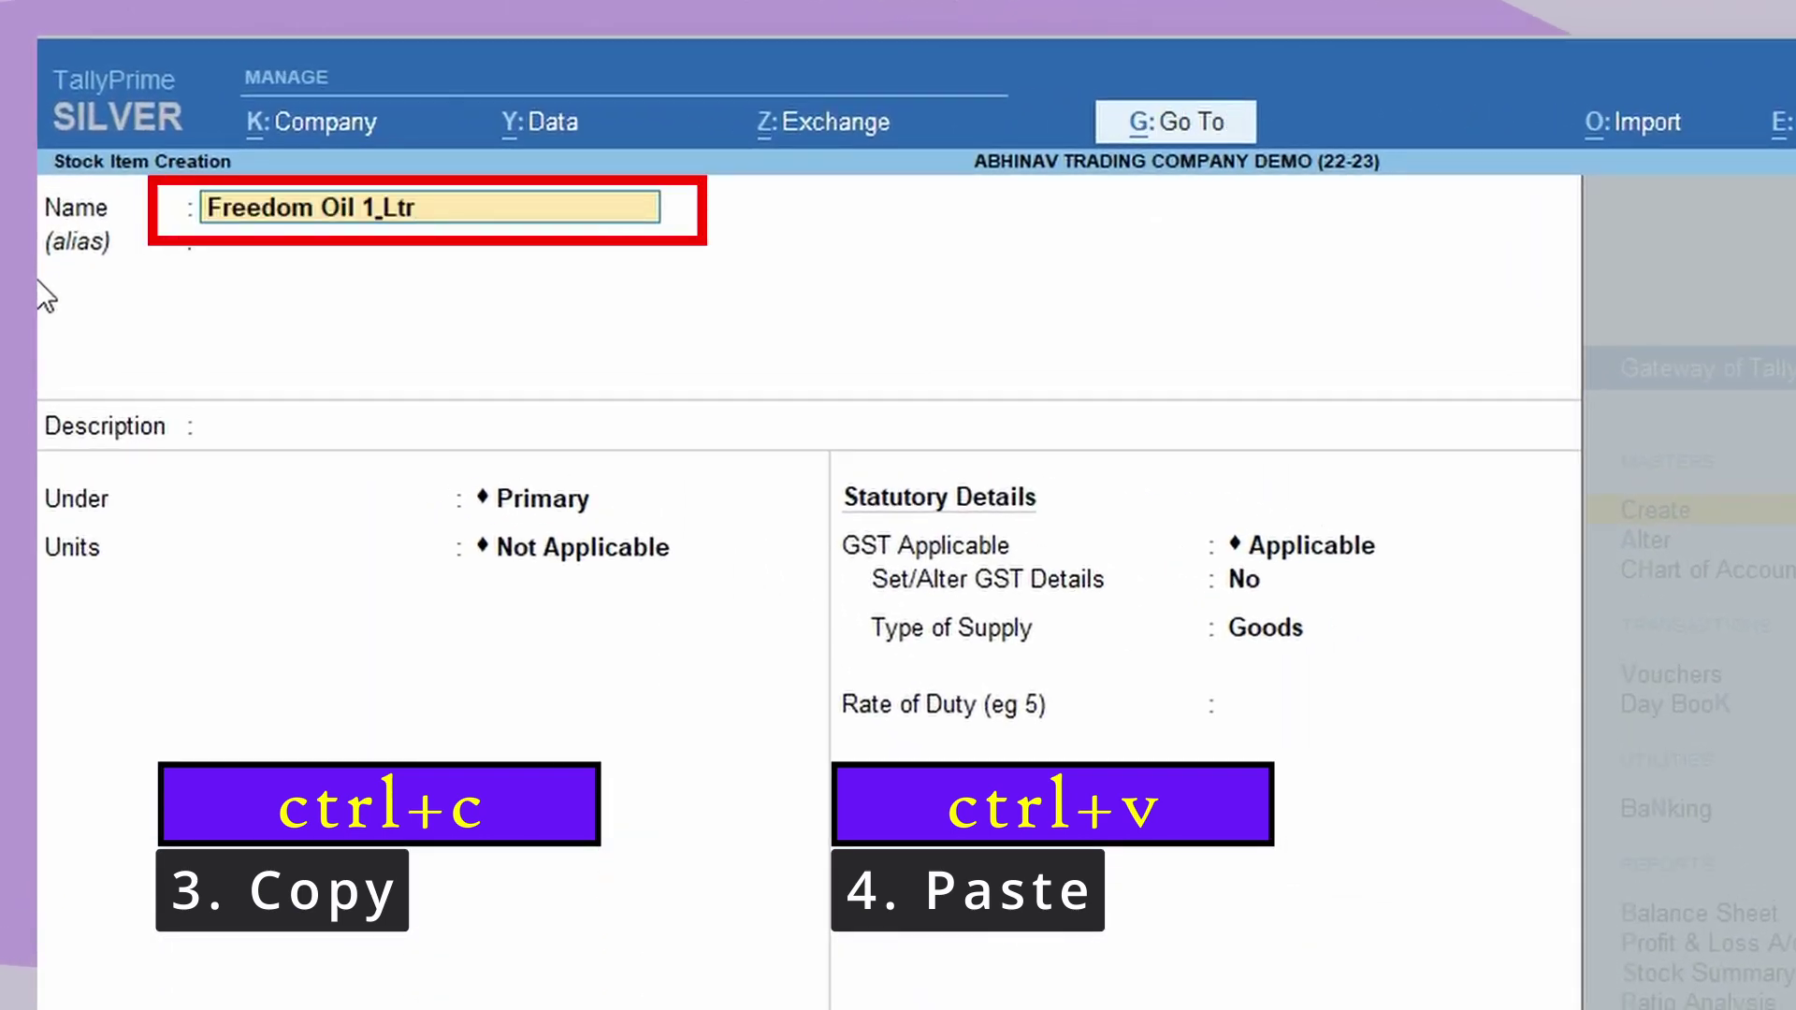
{"action": "key", "text": "BackSpace"}
{"action": "type", "text": "2"}
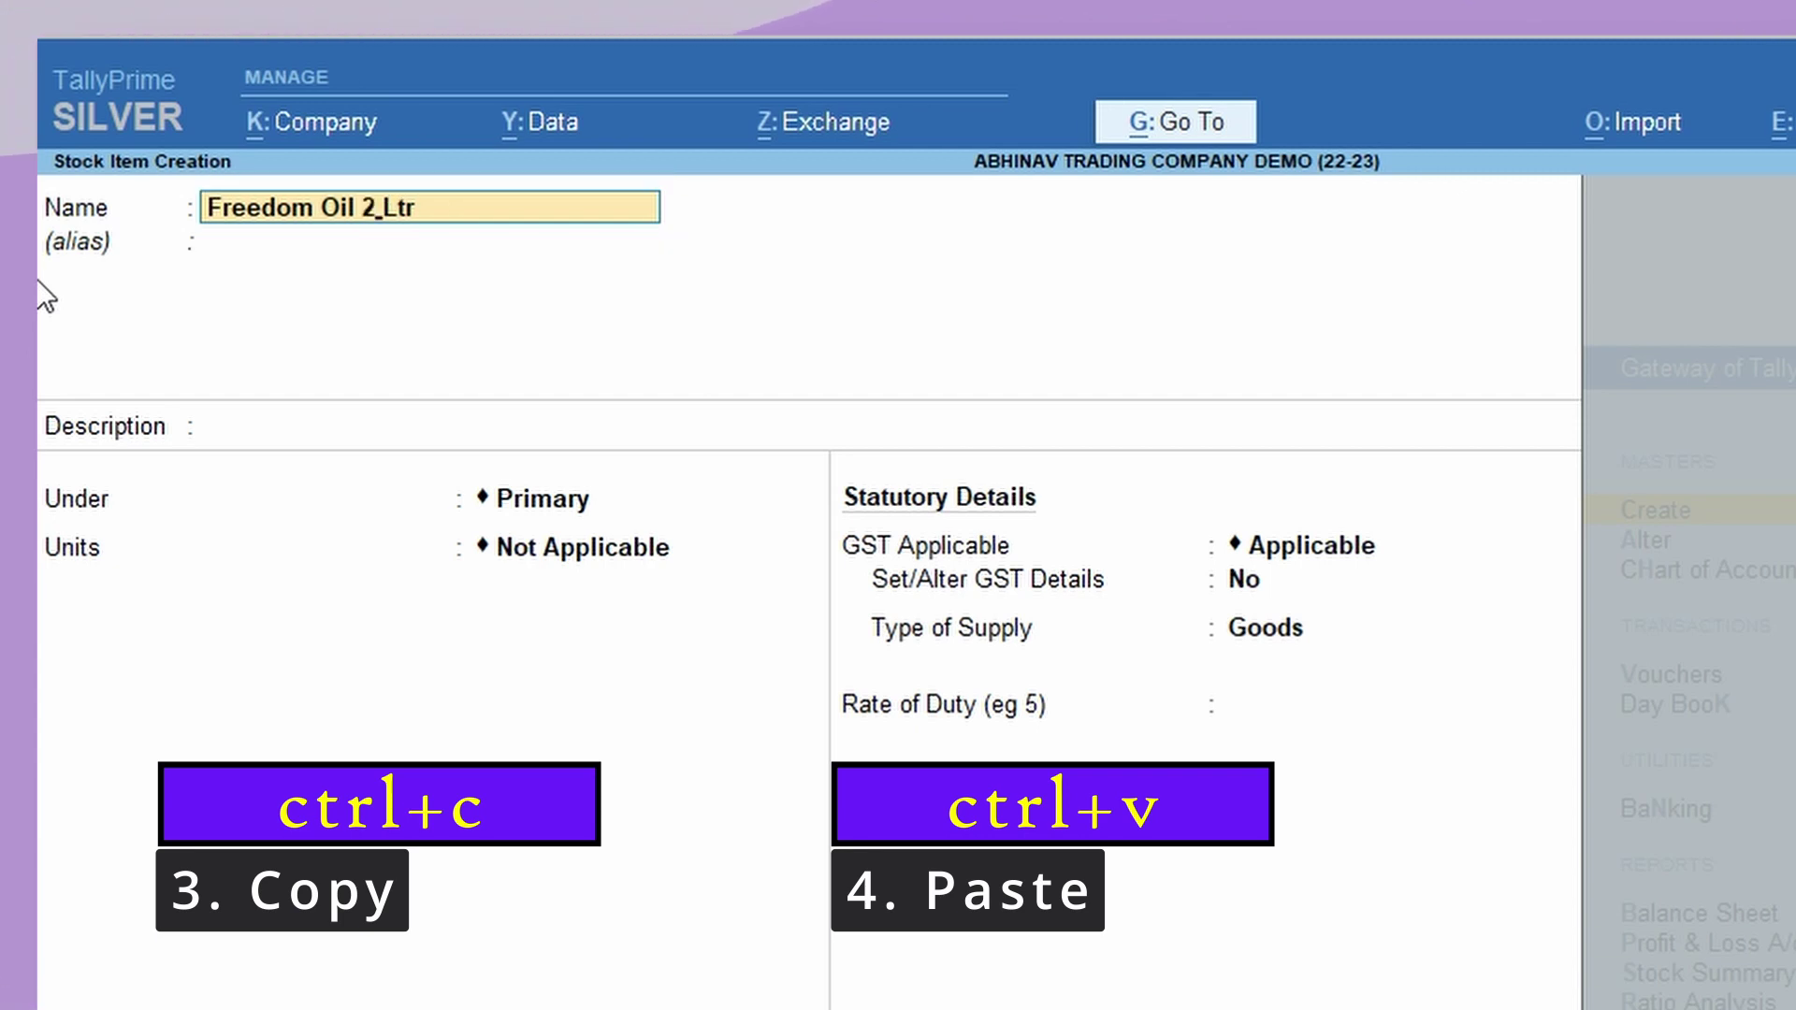
{"action": "key", "text": "Return"}
{"action": "key", "text": "Return"}
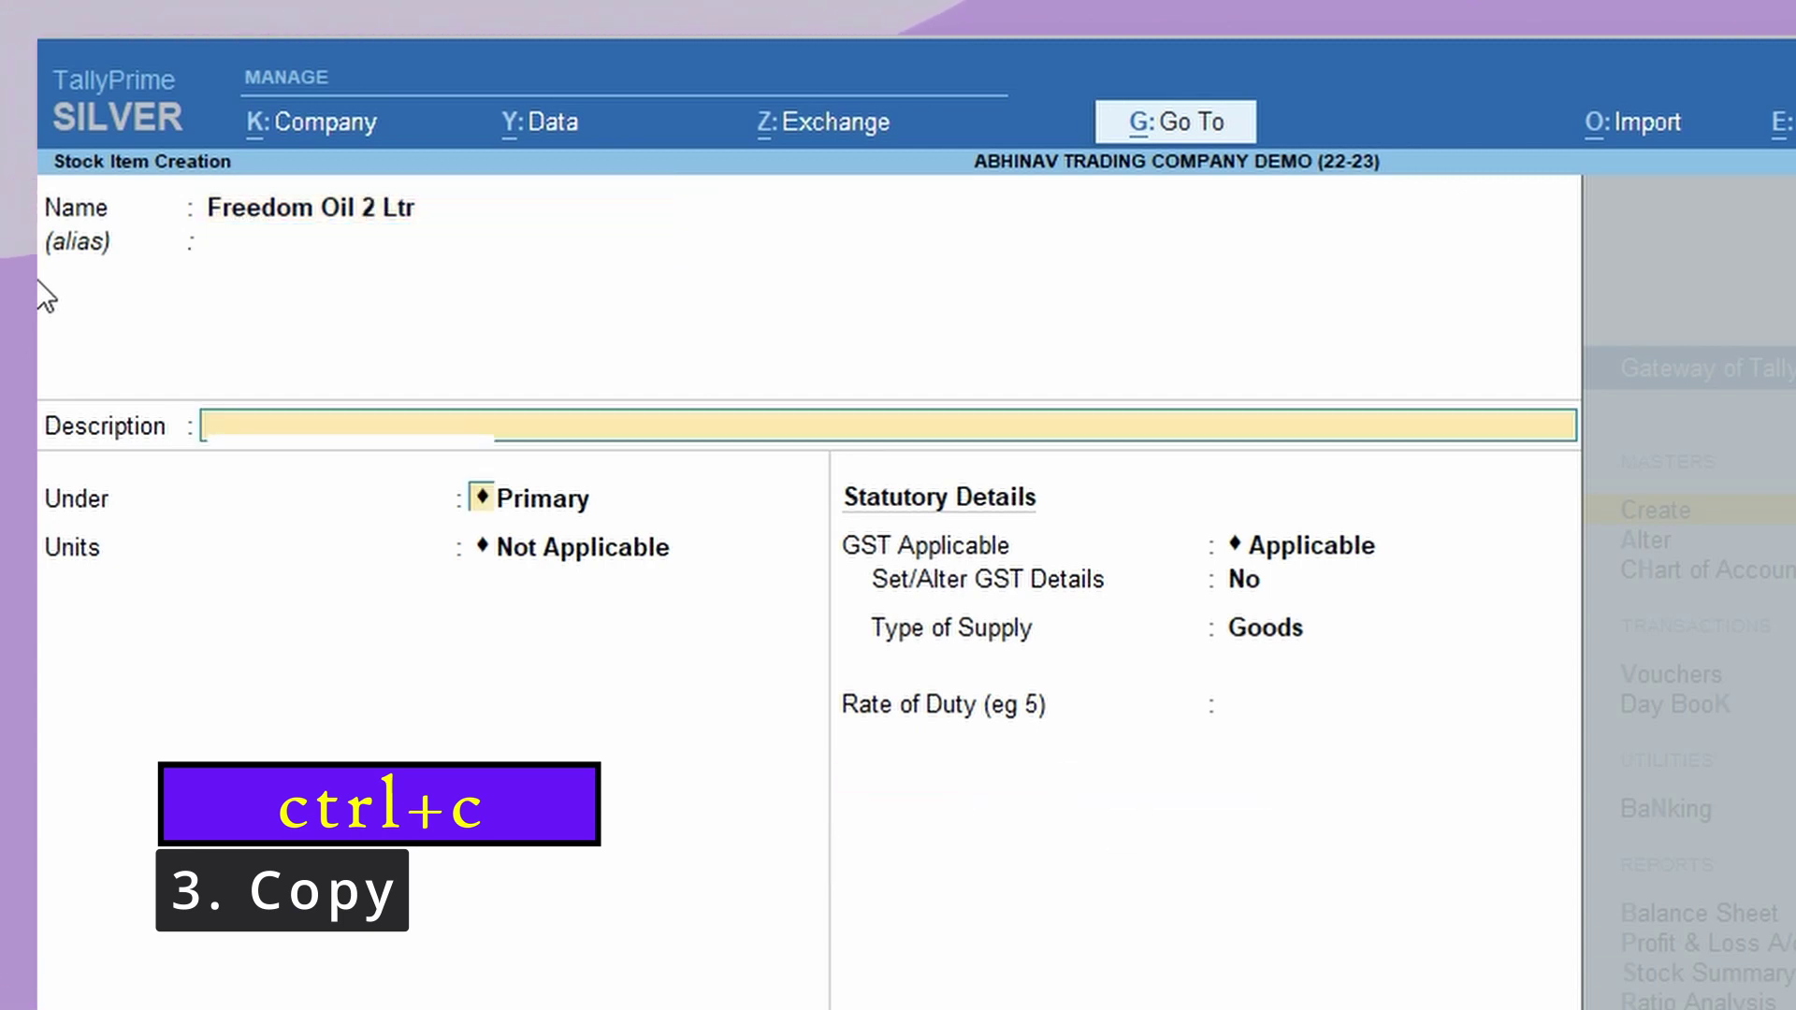
Step: Keep the Freedom Oil 2 Ltr item under Primary, set its units to nos, and keep standard rates at No
{"action": "key", "text": "Return"}
{"action": "key", "text": "Return"}
{"action": "key", "text": "Down"}
{"action": "key", "text": "Return"}
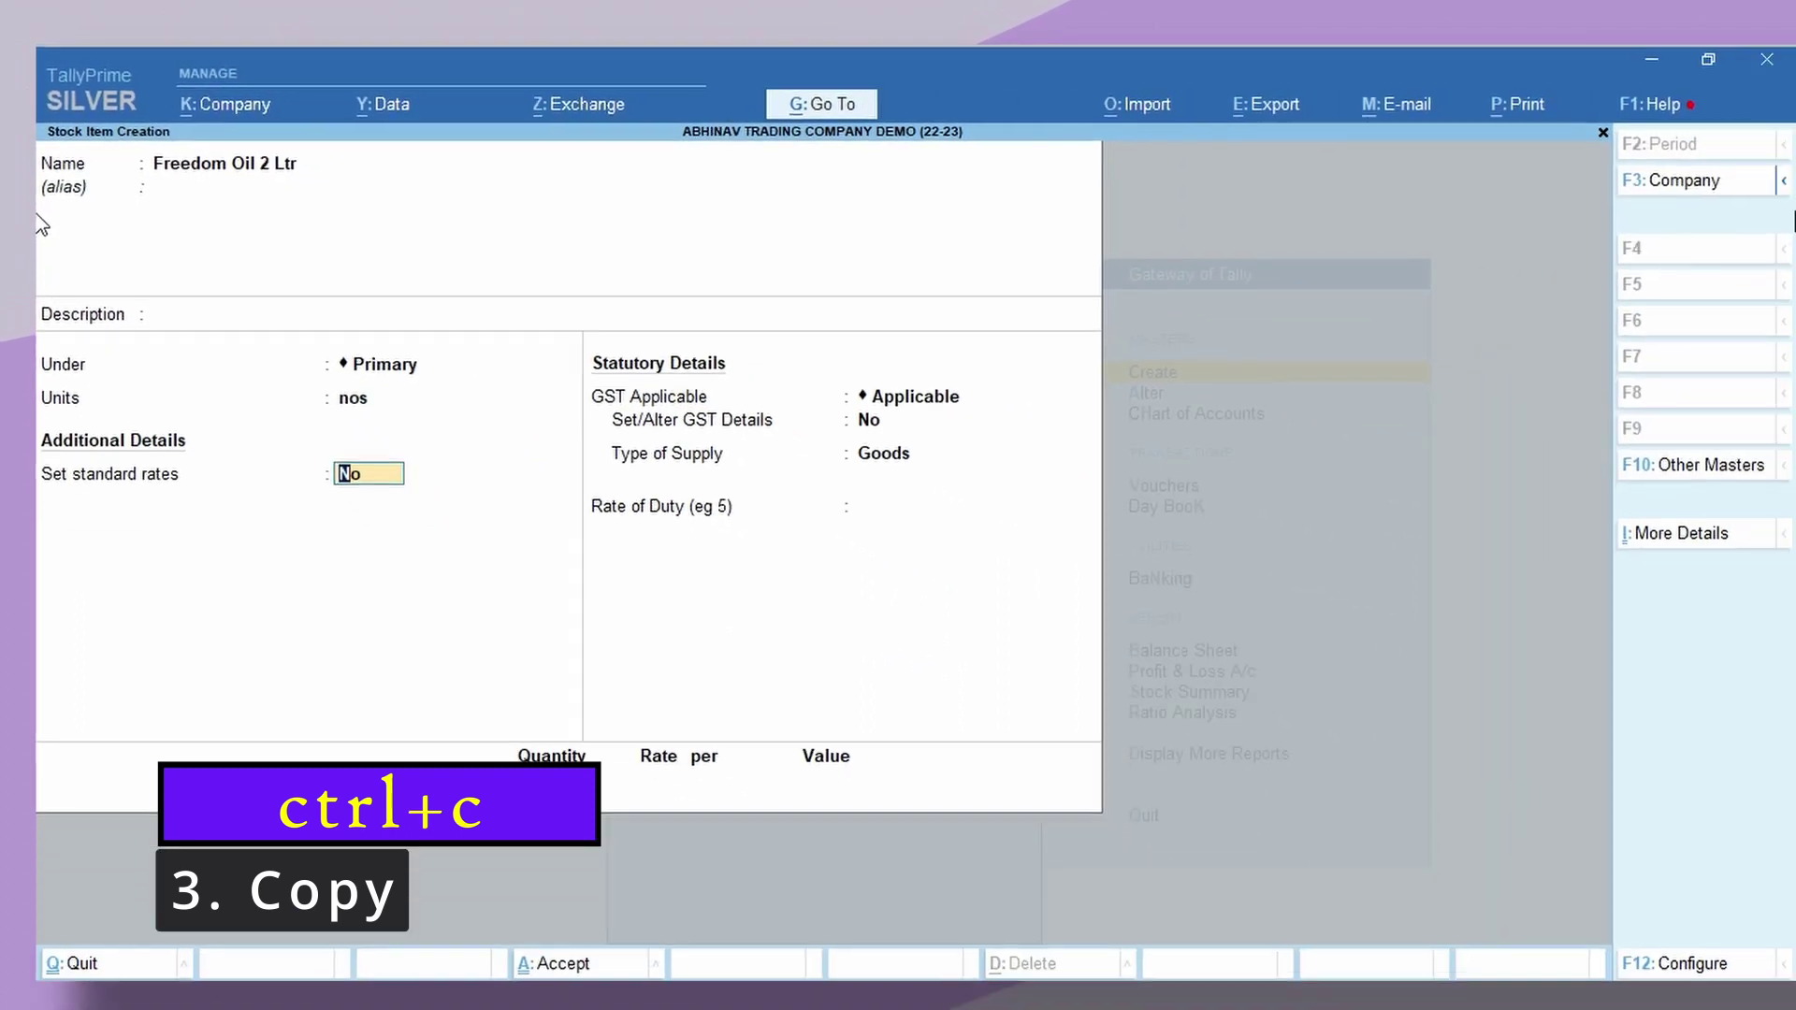
{"action": "key", "text": "Return"}
{"action": "key", "text": "Return"}
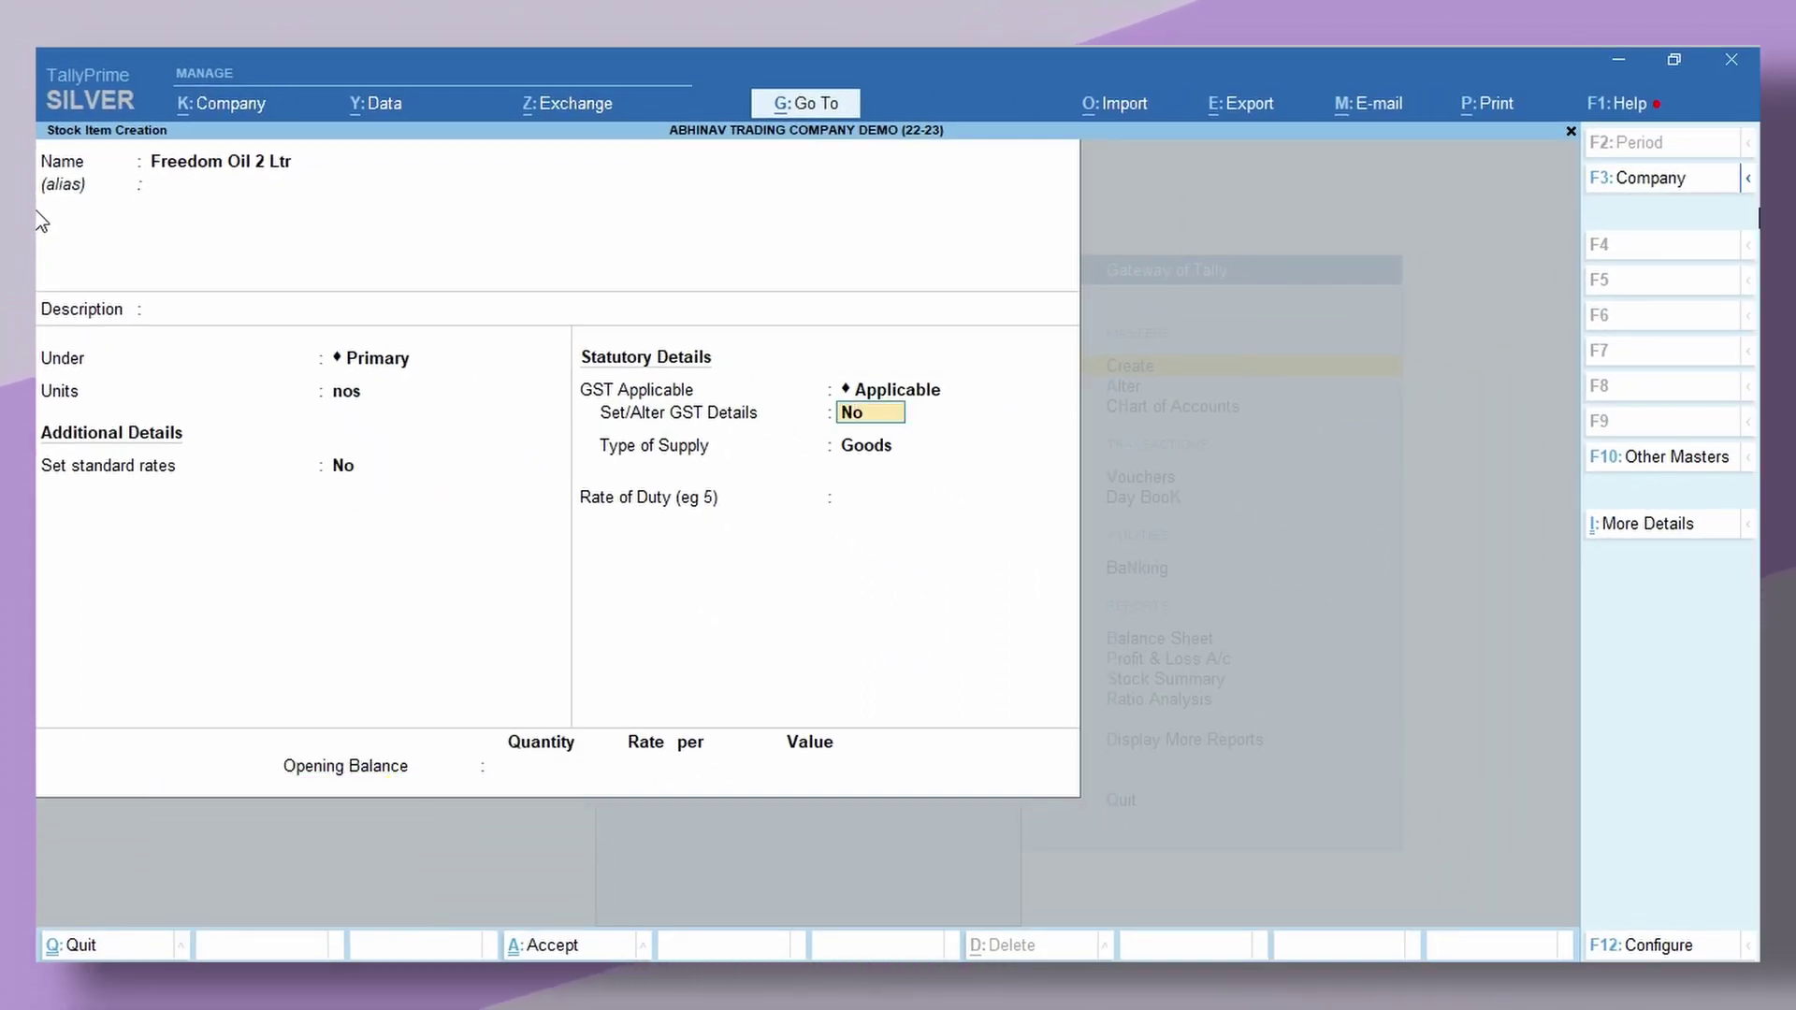
Step: Insert a payment voucher at the first Kishore Agencies purchase in the Day Book and debit Rent with 10000
{"action": "key", "text": "alt+i"}
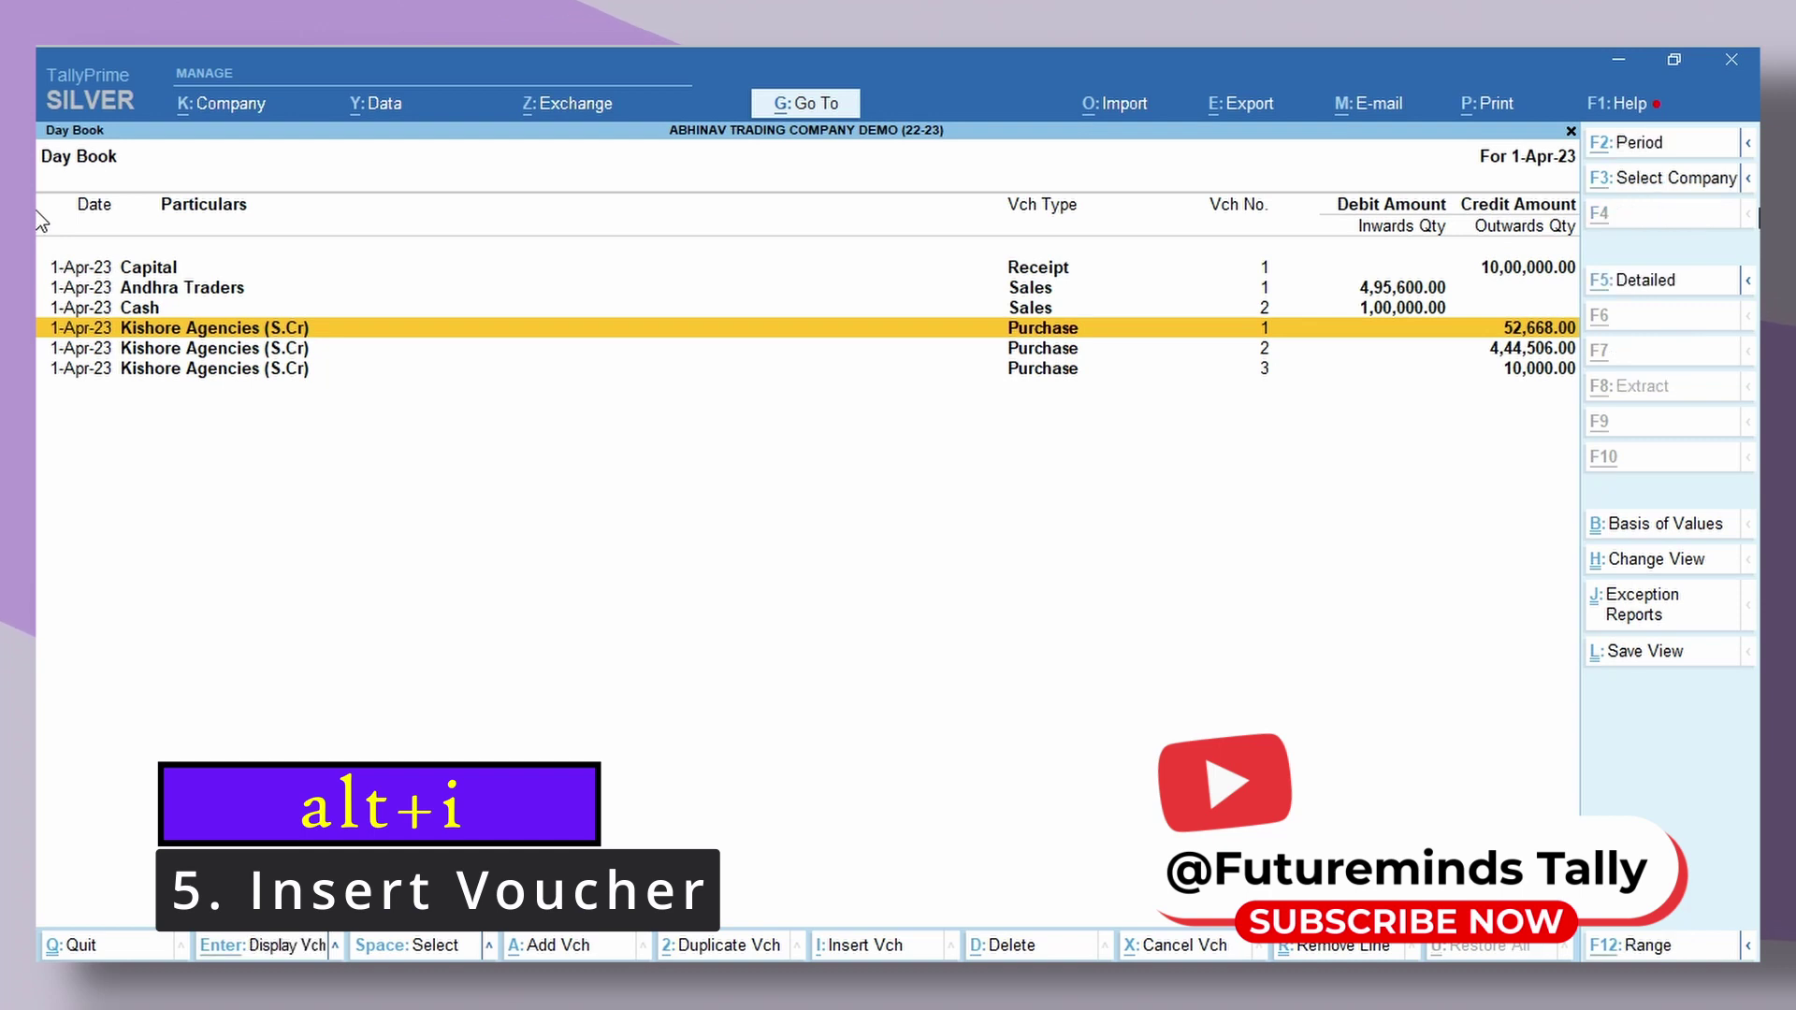
{"action": "key", "text": "alt+i"}
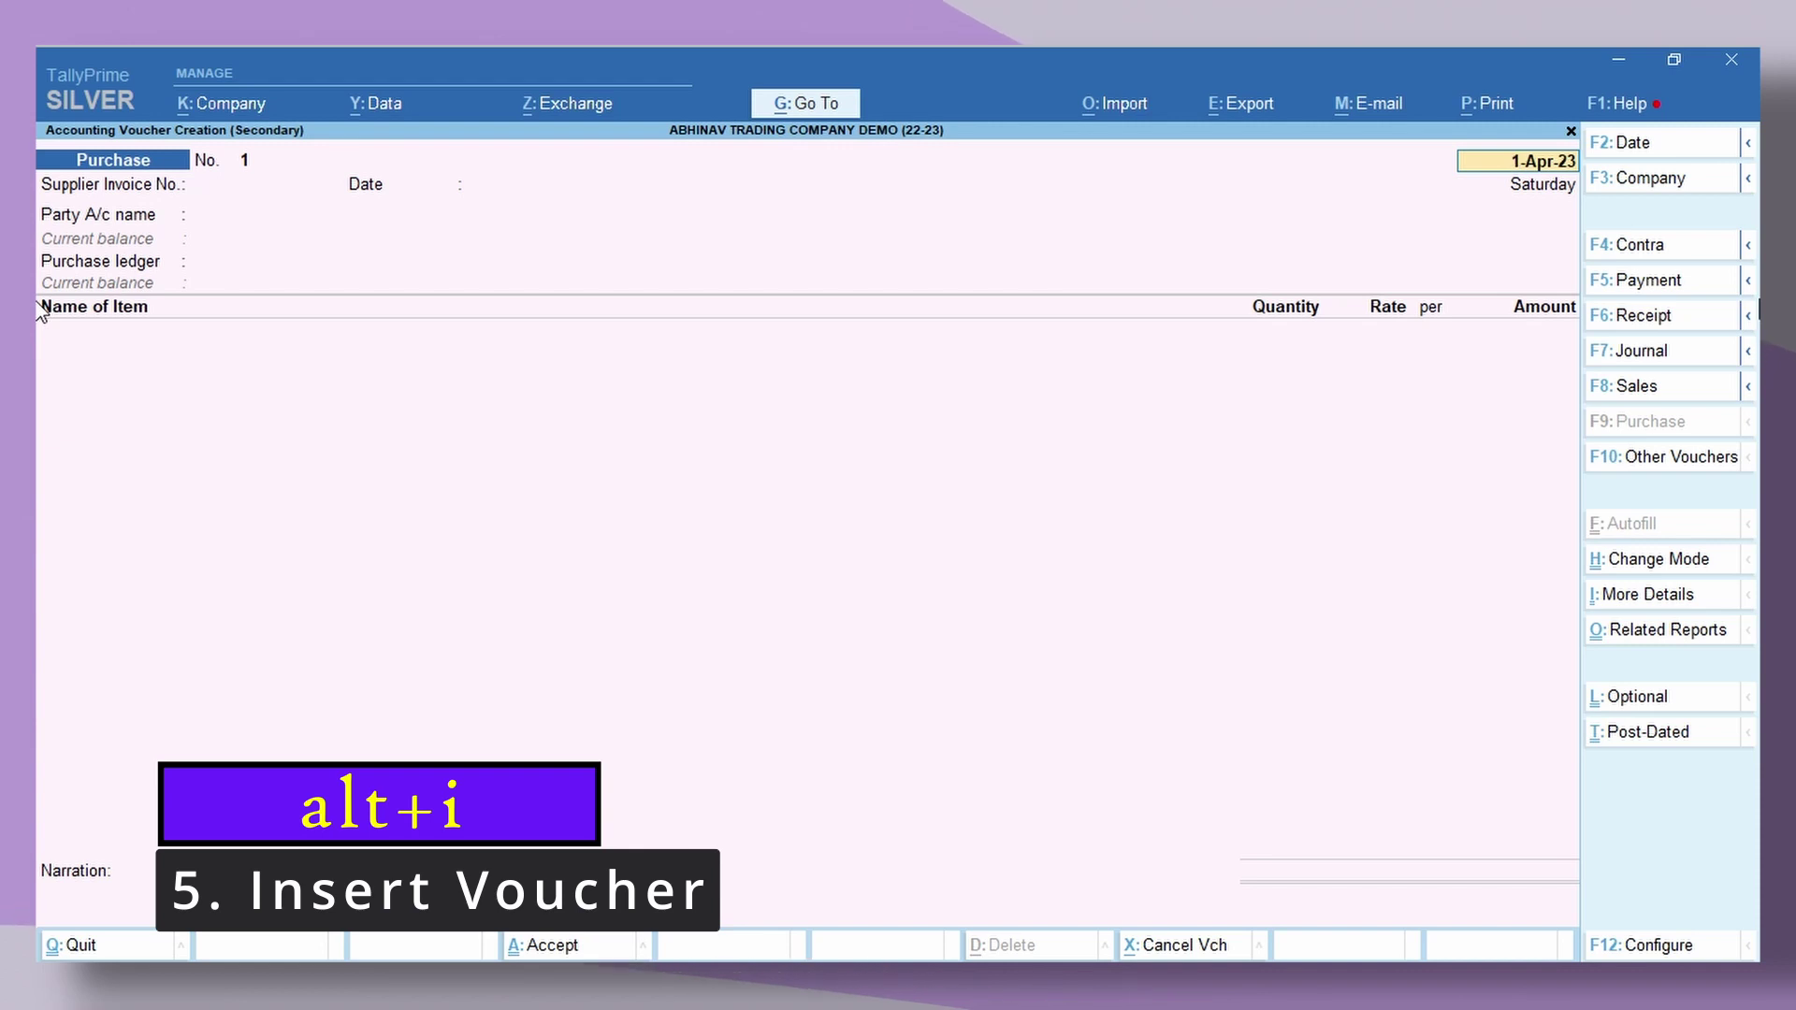
{"action": "key", "text": "F5"}
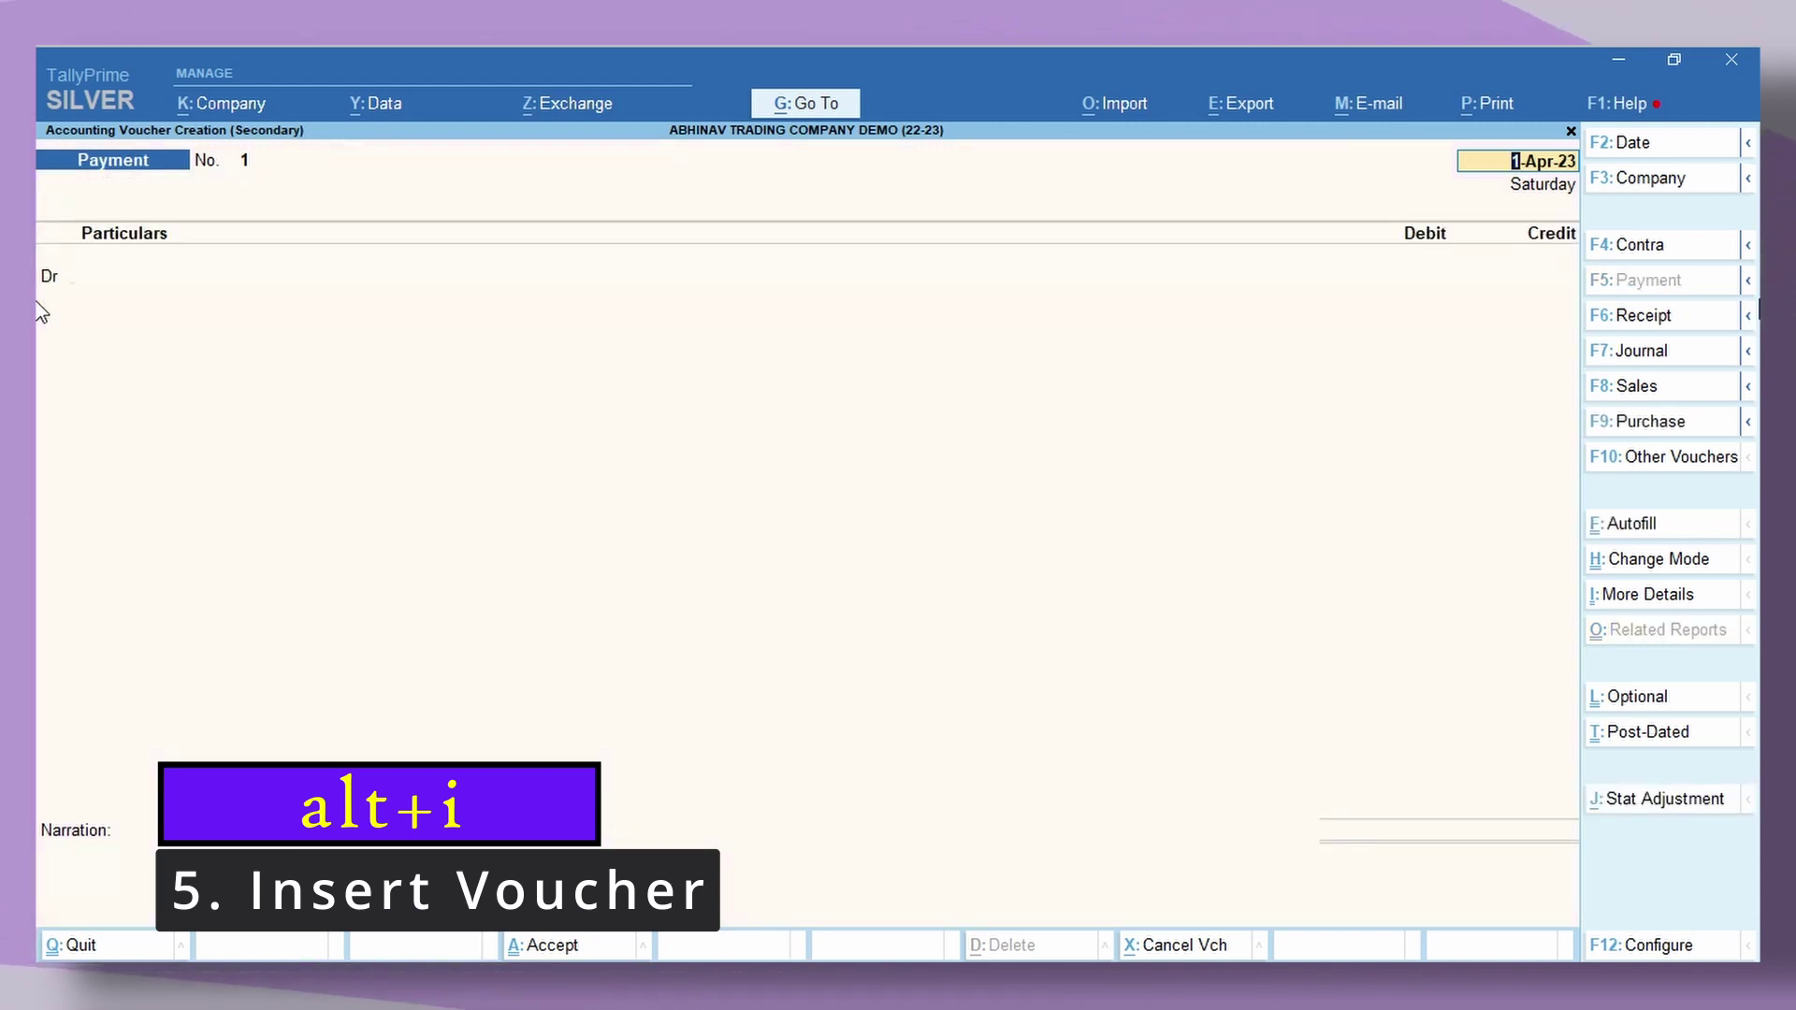
{"action": "key", "text": "Return"}
{"action": "type", "text": "RE"}
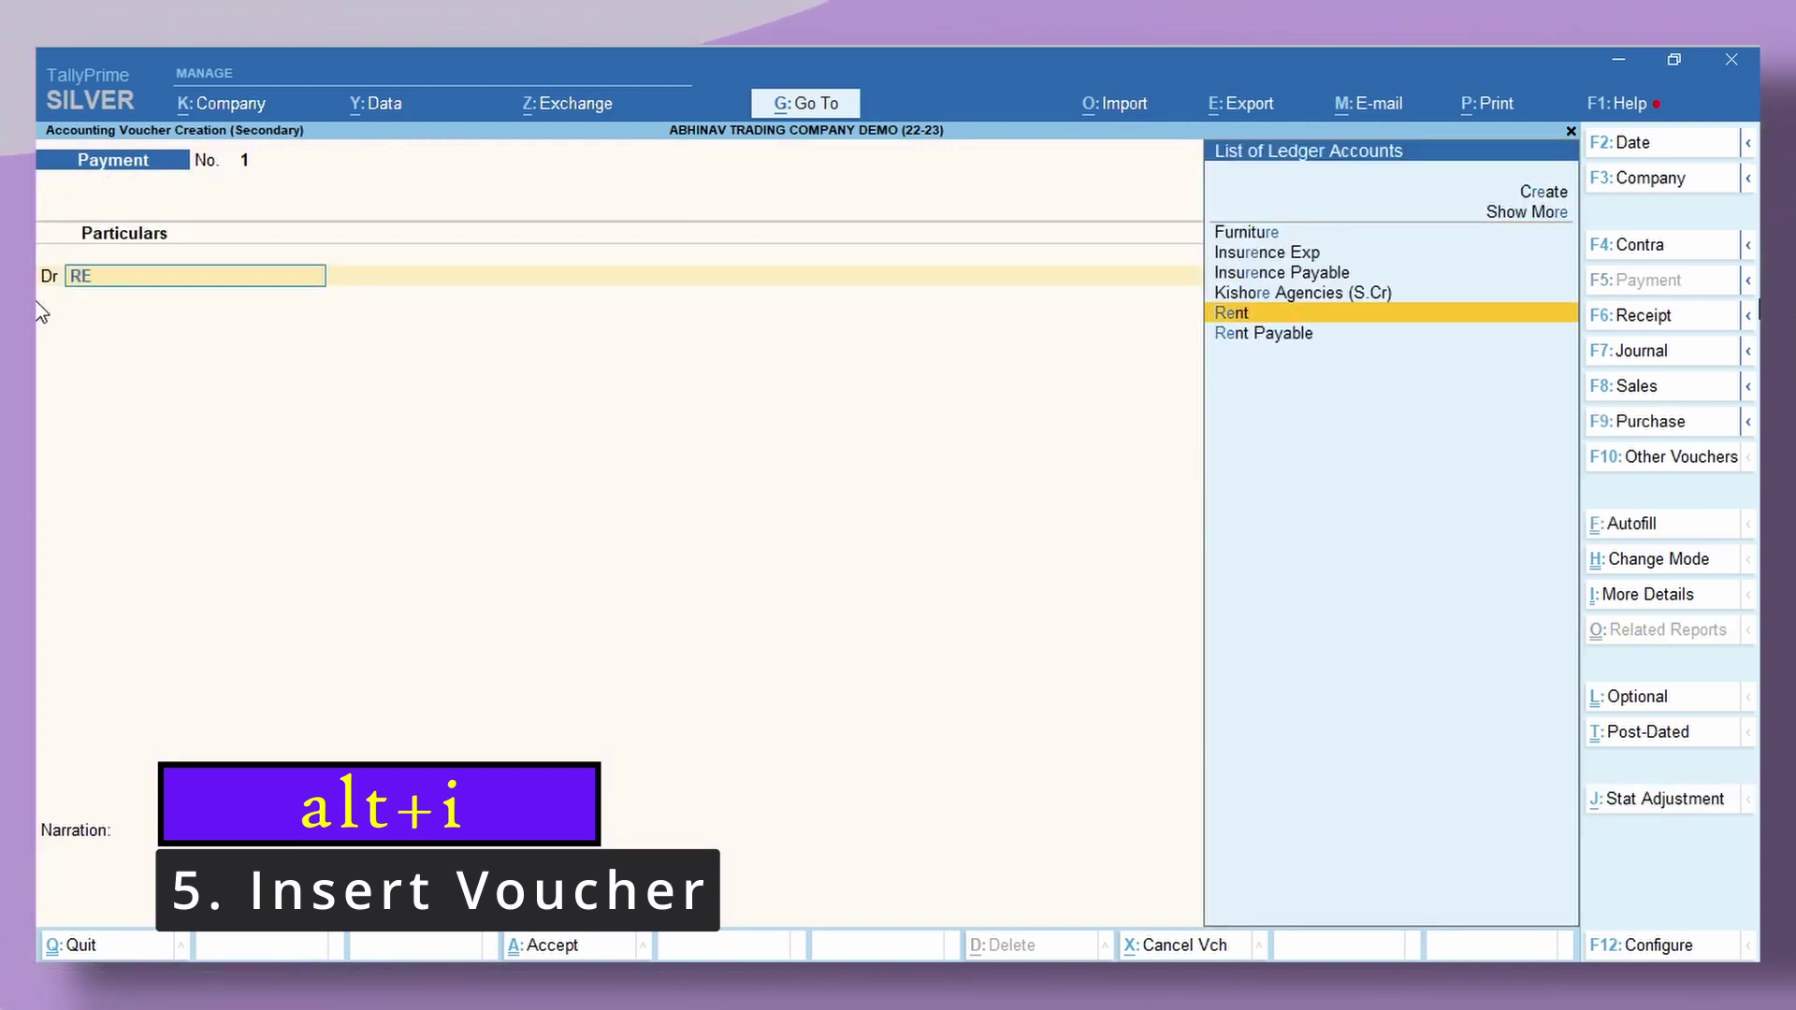
{"action": "key", "text": "Return"}
{"action": "type", "text": "10000"}
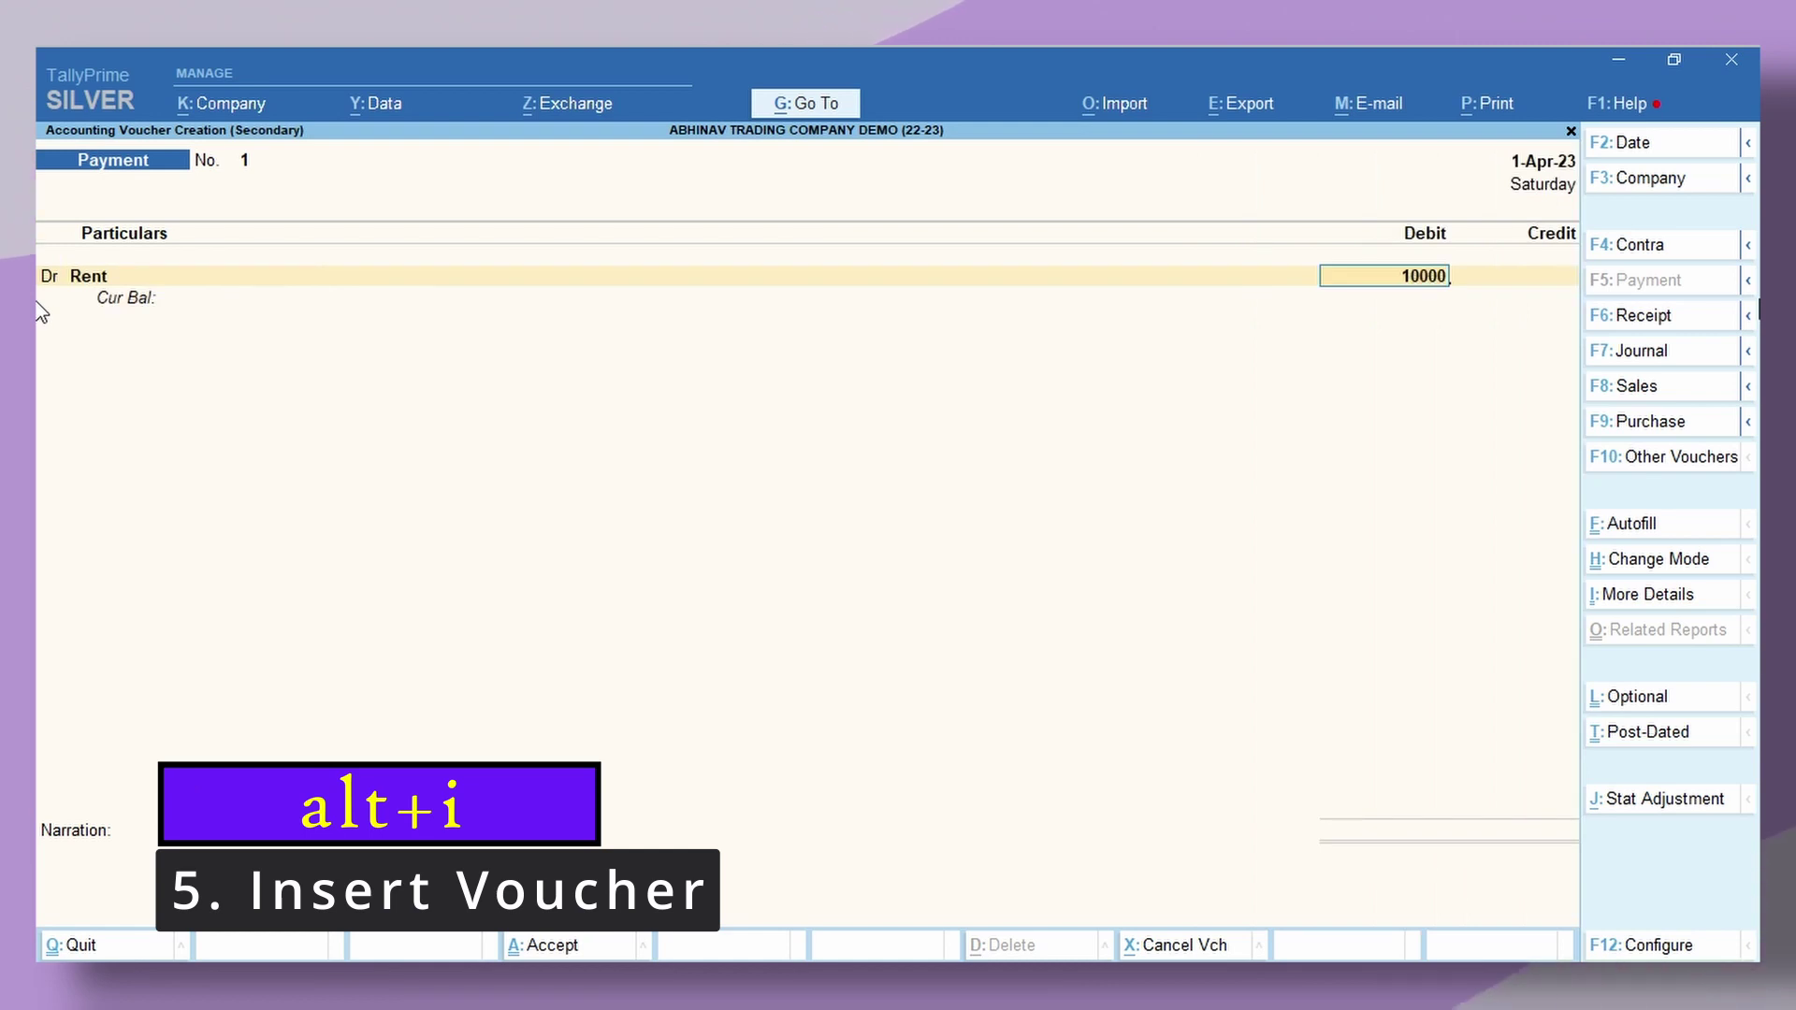
Step: Credit Cash with 10,000.00 in the payment voucher and save it without a narration
{"action": "key", "text": "Return"}
{"action": "type", "text": "Cash"}
{"action": "key", "text": "Return"}
{"action": "key", "text": "Return"}
{"action": "key", "text": "Return"}
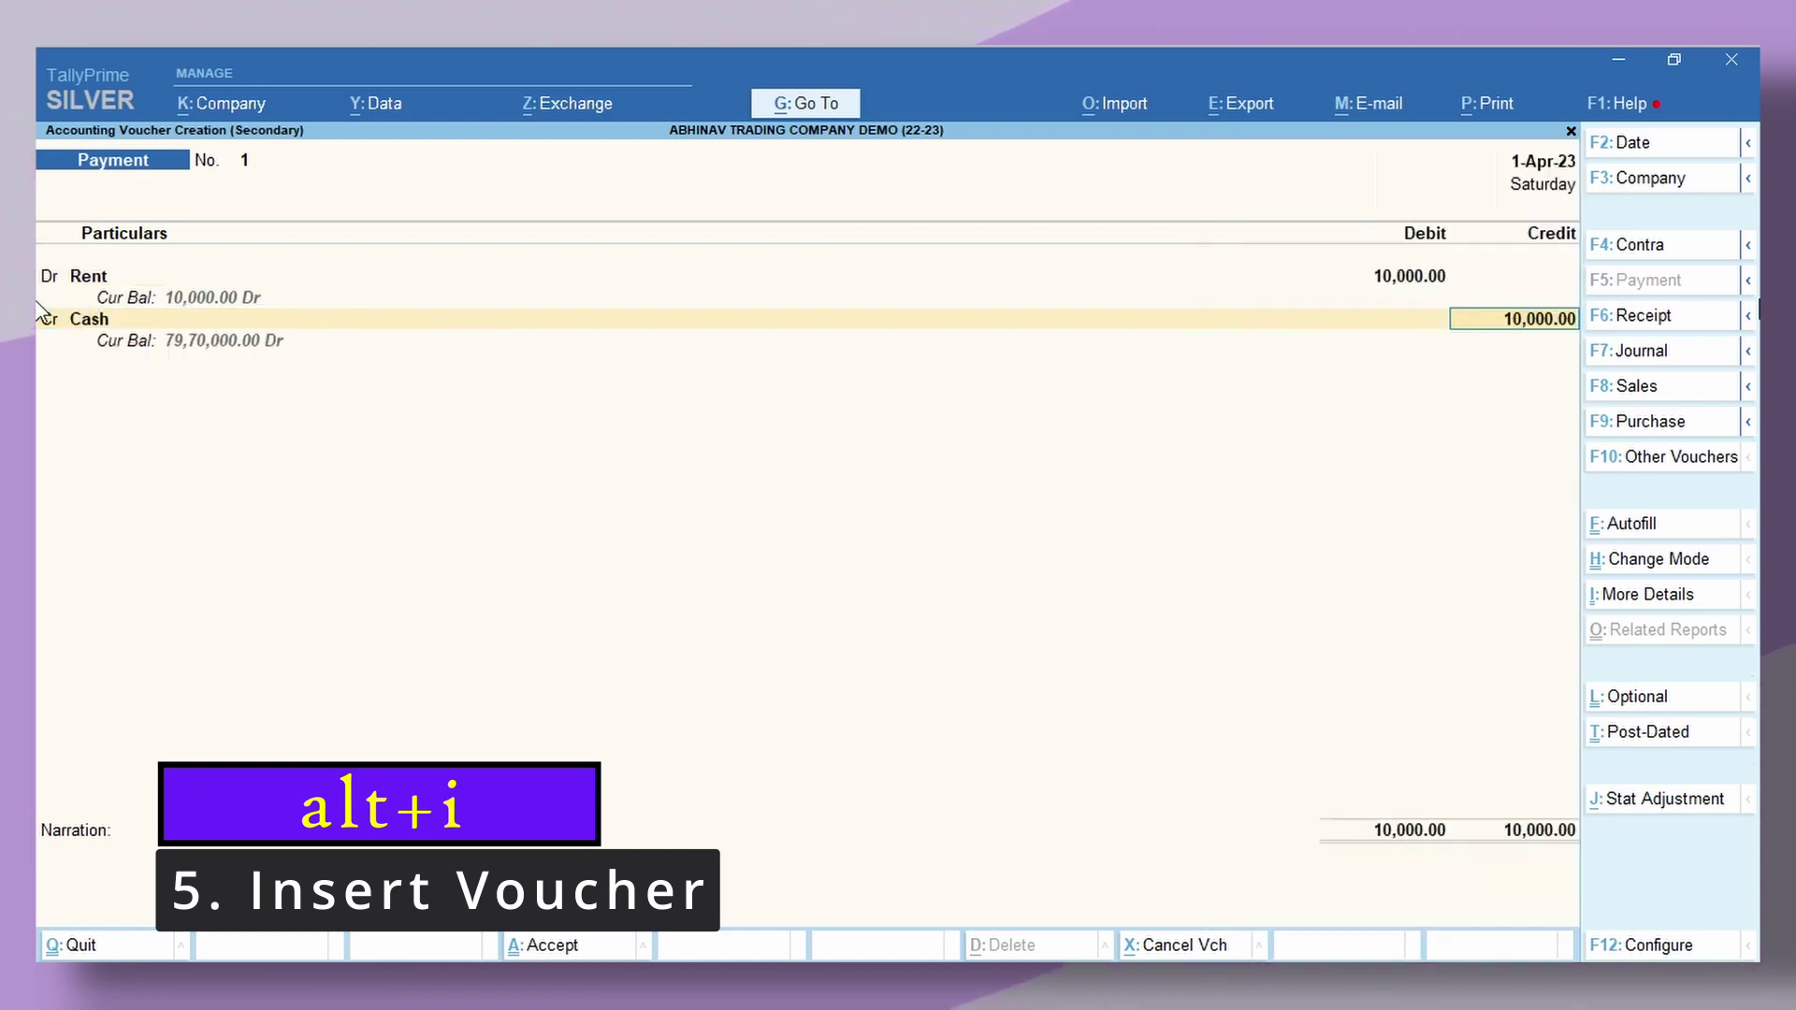
{"action": "key", "text": "Return"}
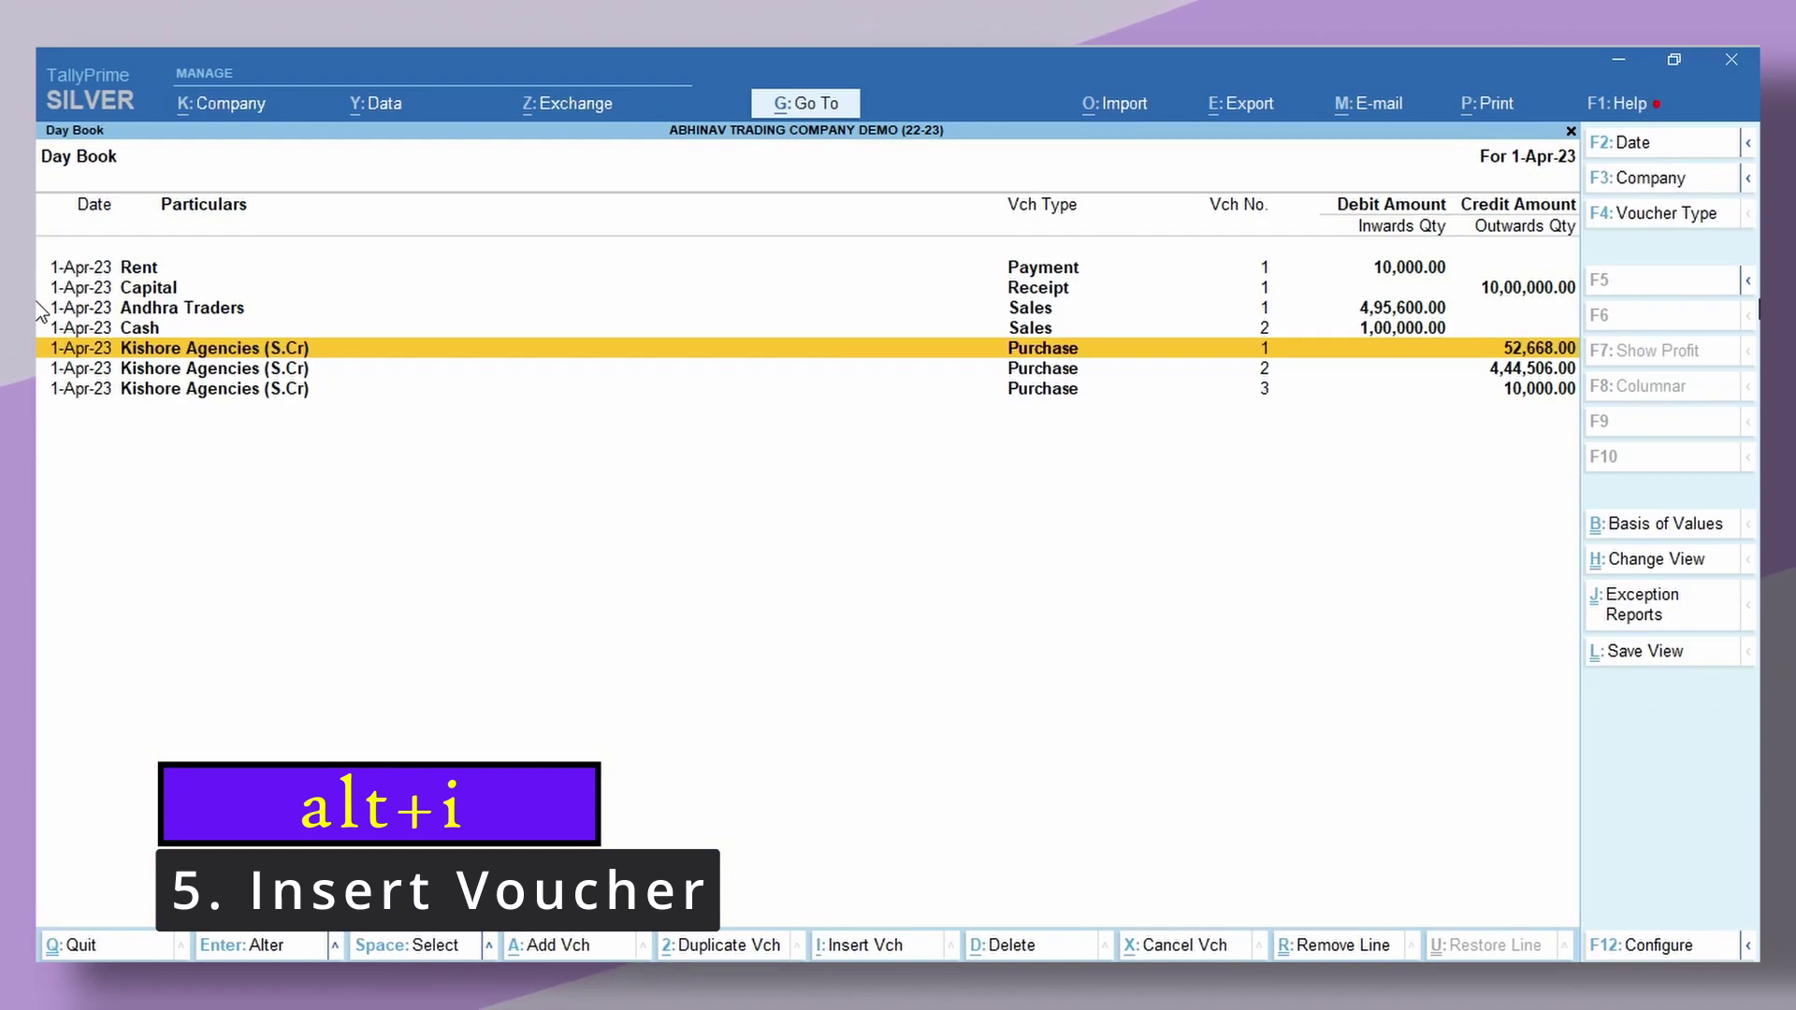
{"action": "key", "text": "Up"}
{"action": "key", "text": "Up"}
{"action": "key", "text": "Up"}
{"action": "key", "text": "Up"}
{"action": "key", "text": "space"}
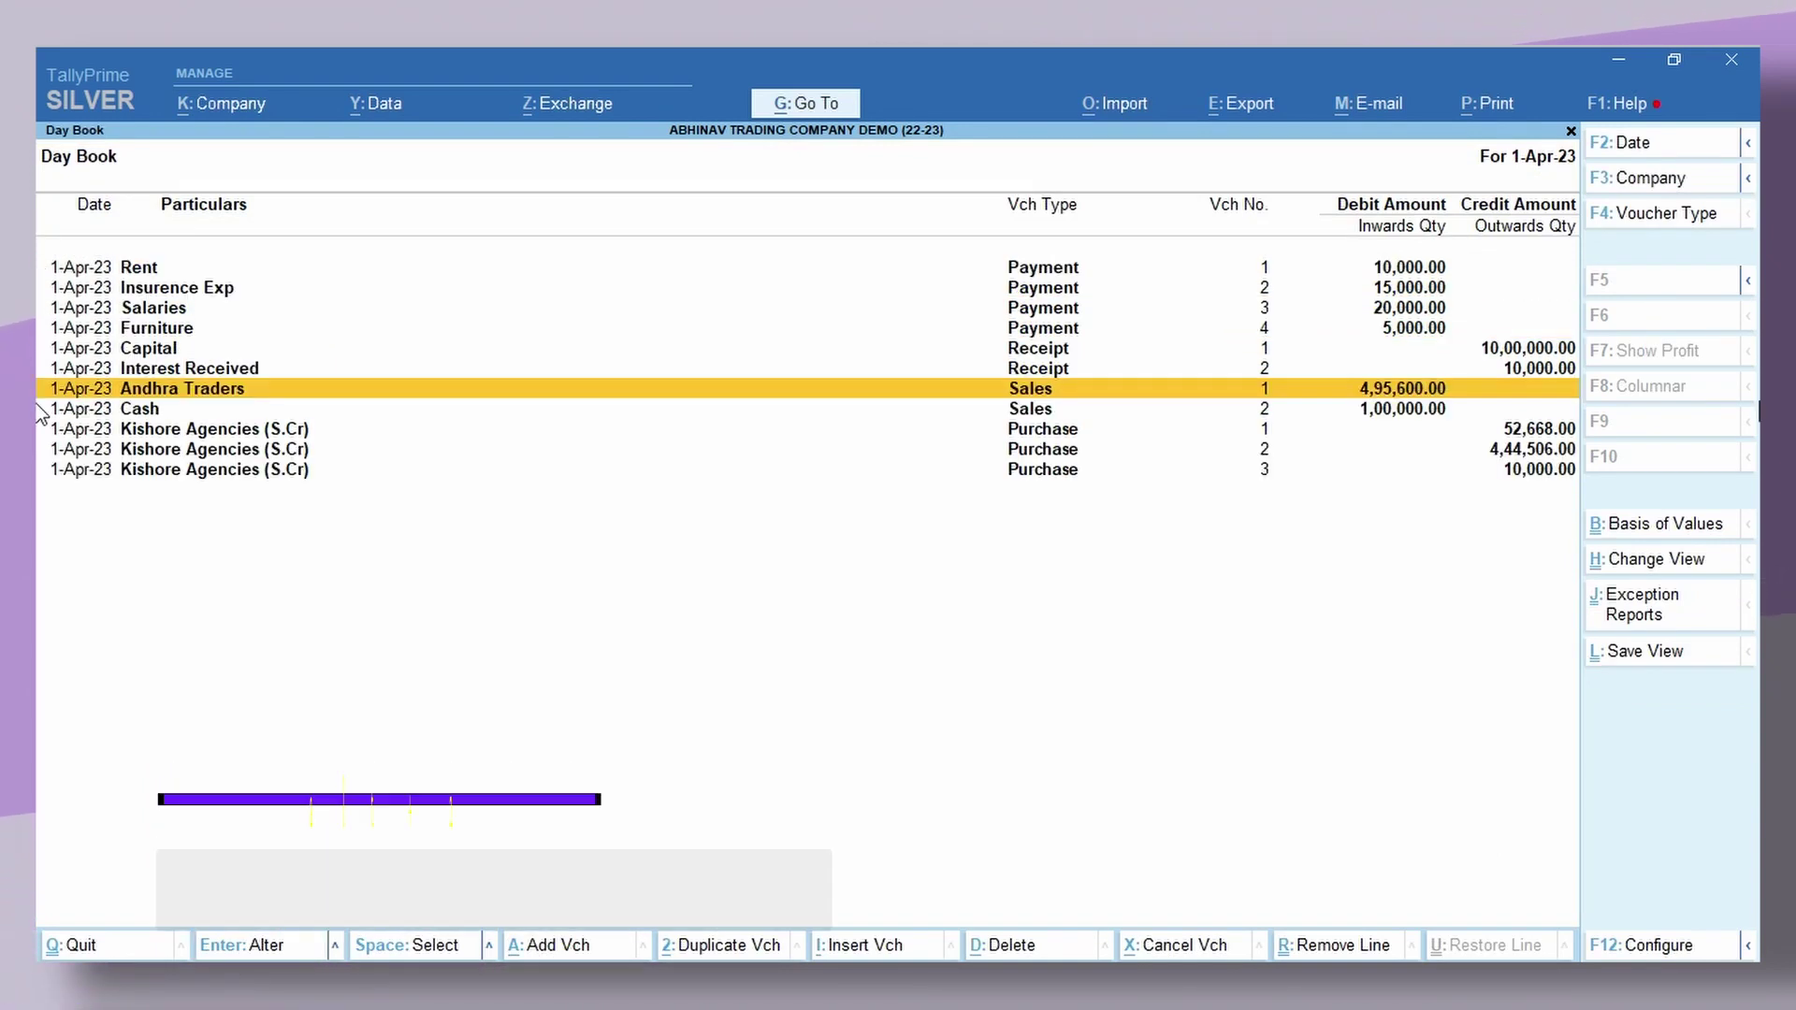
Step: Duplicate the Andhra Traders sales voucher no. 1 from the Day Book and set the copy's voucher date to 3.4
{"action": "key", "text": "Down"}
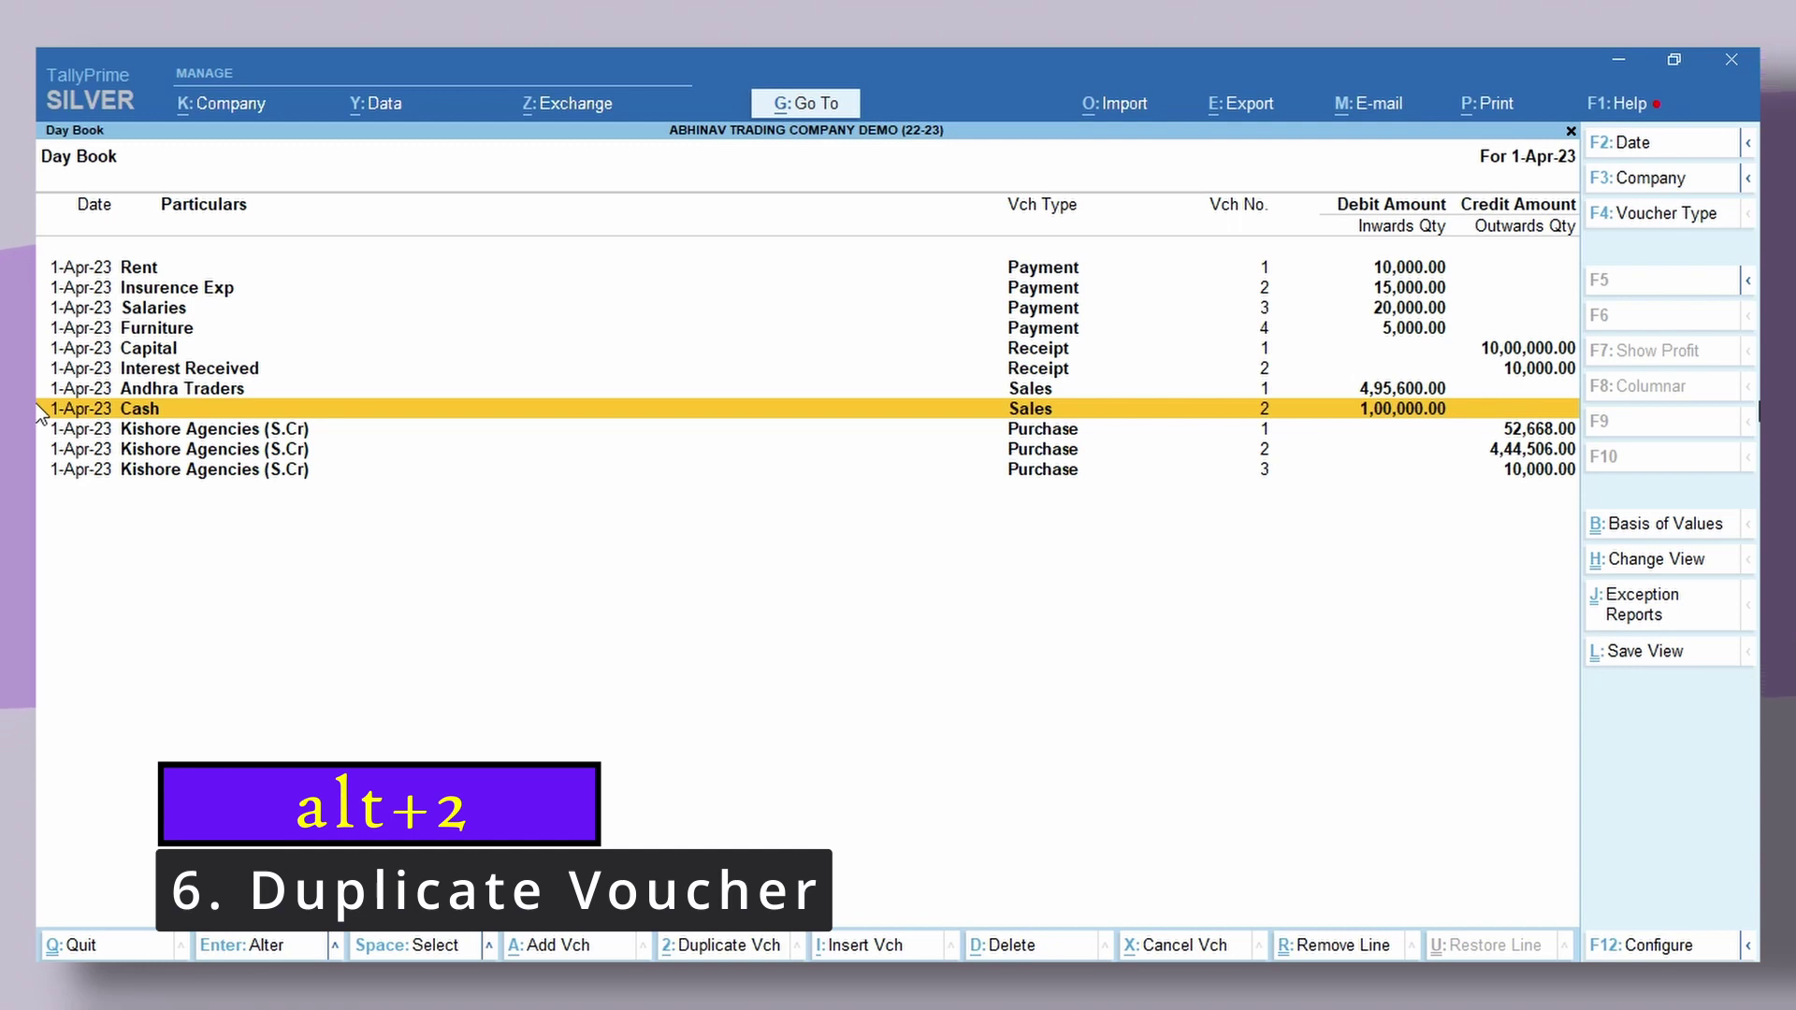
{"action": "key", "text": "Up"}
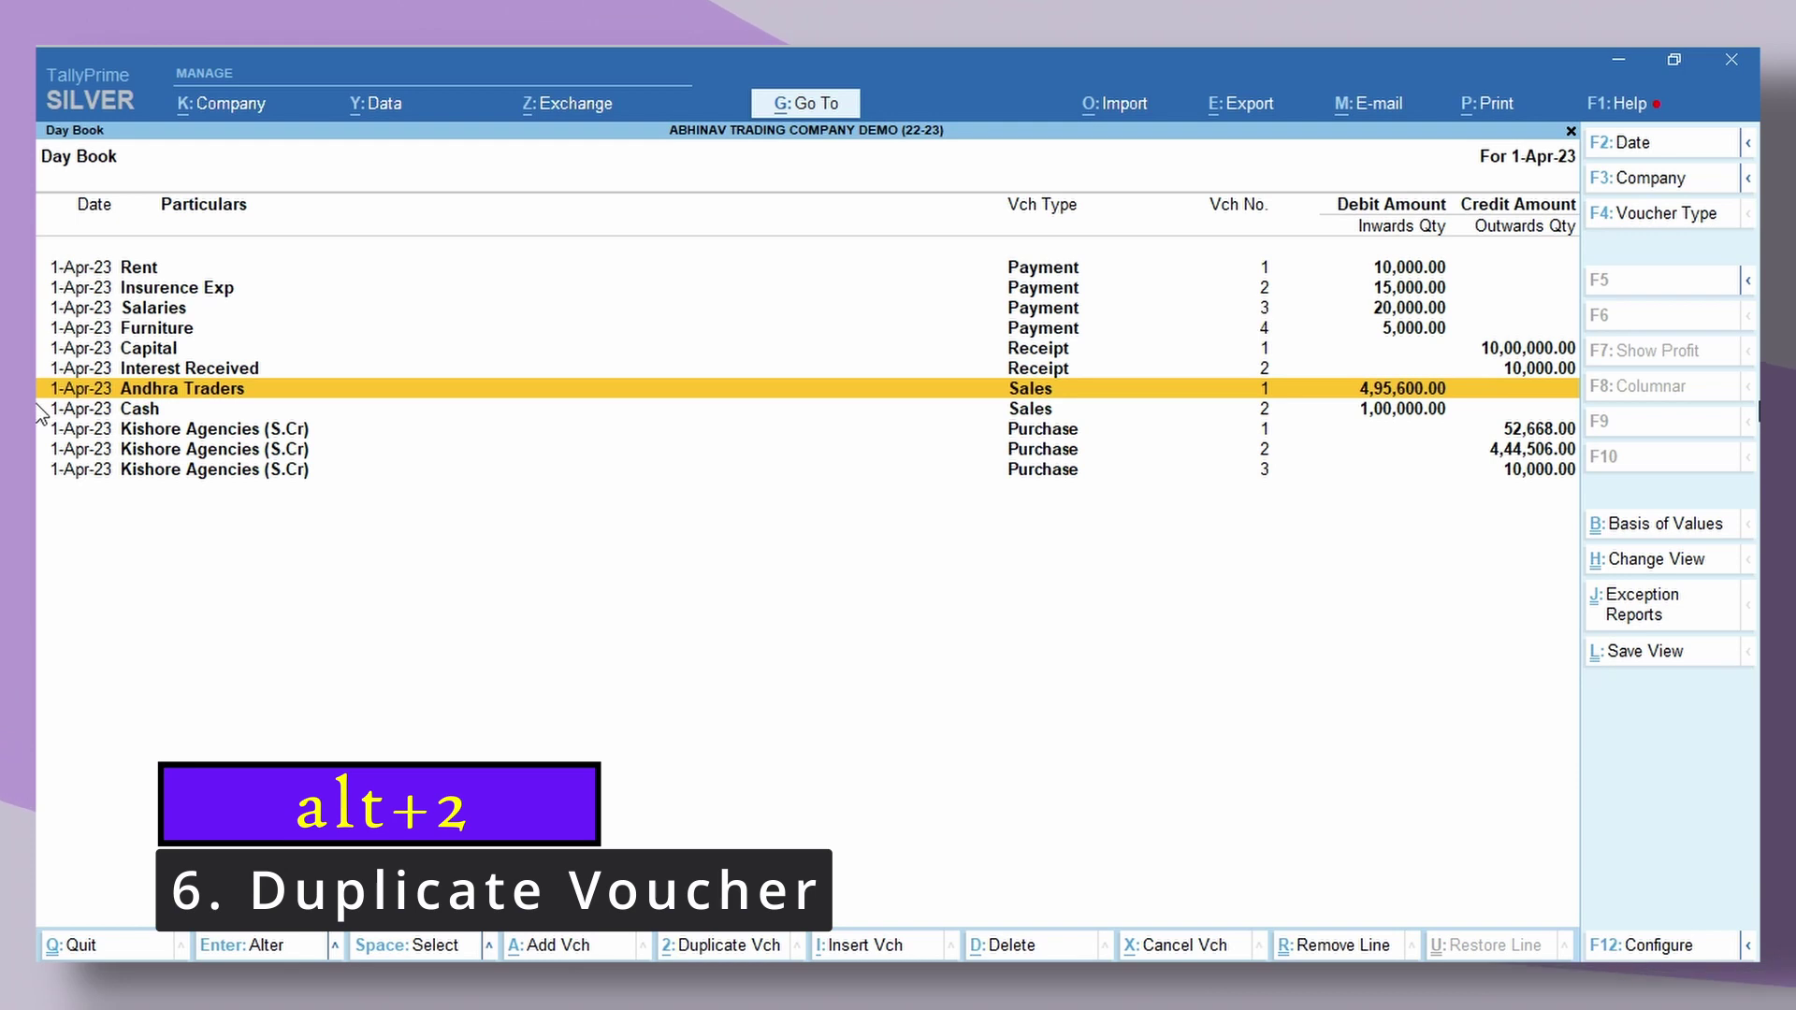
{"action": "key", "text": "alt+2"}
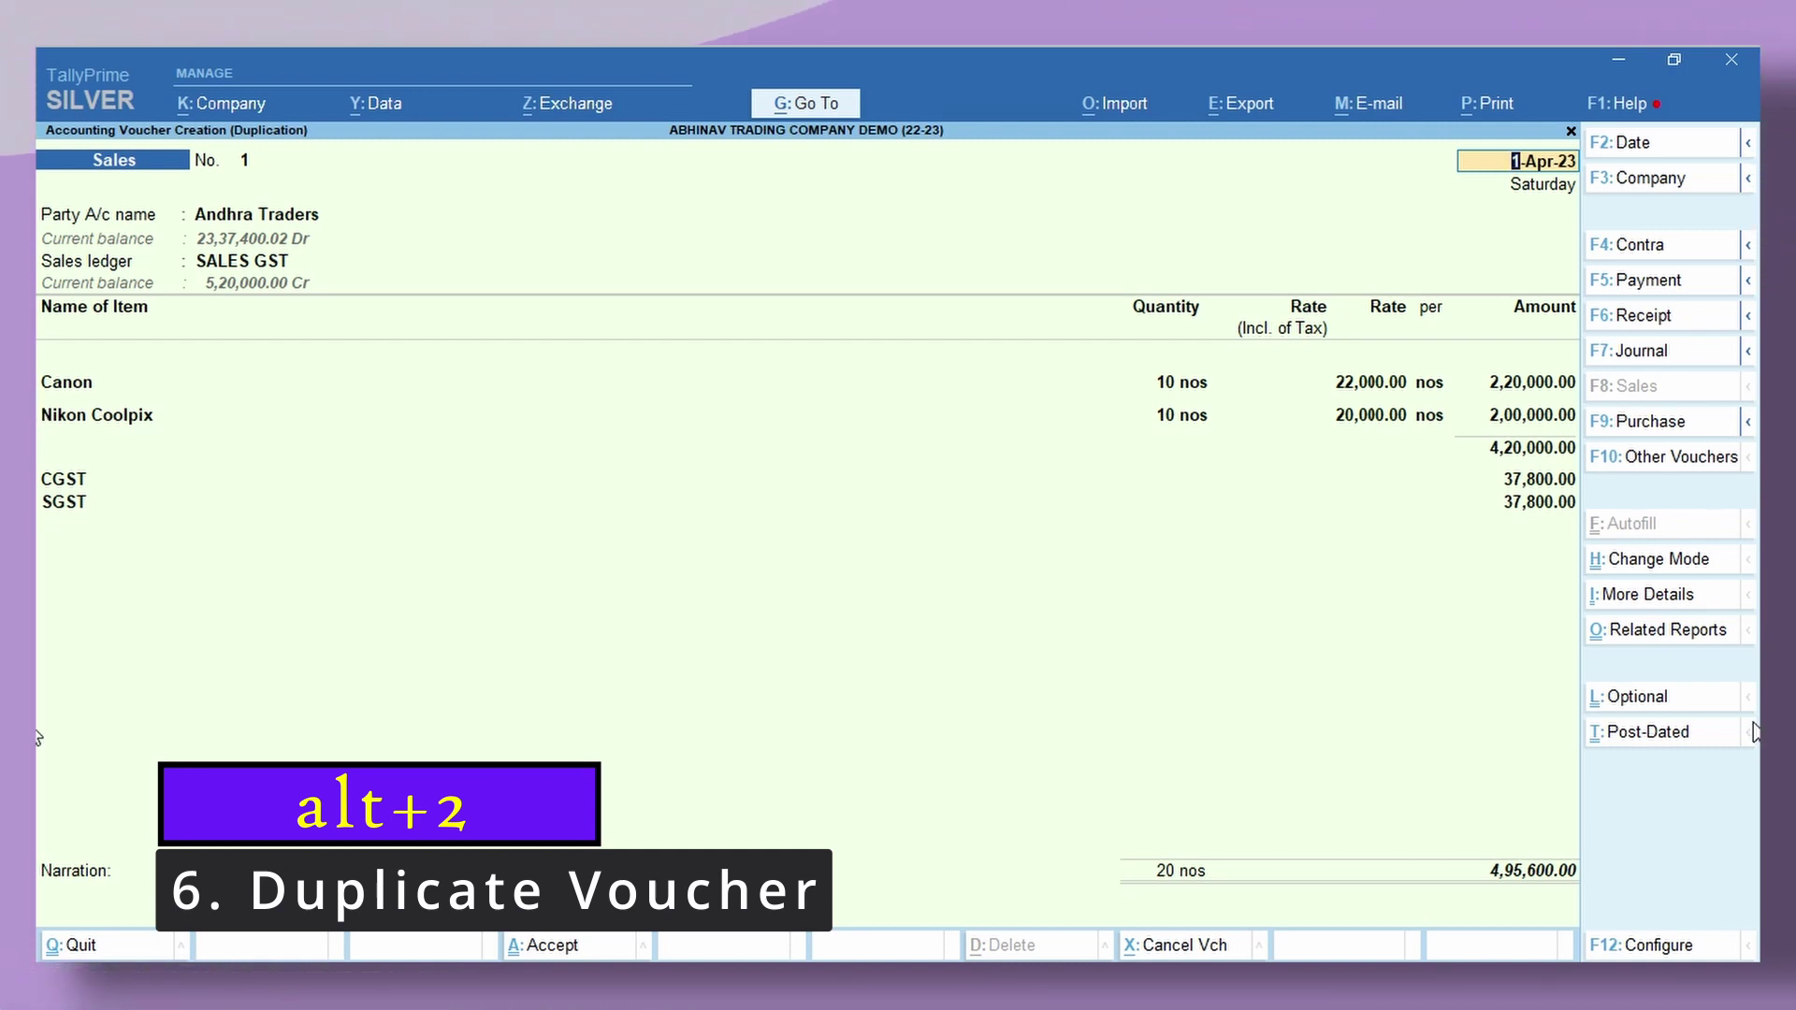
{"action": "key", "text": "F2"}
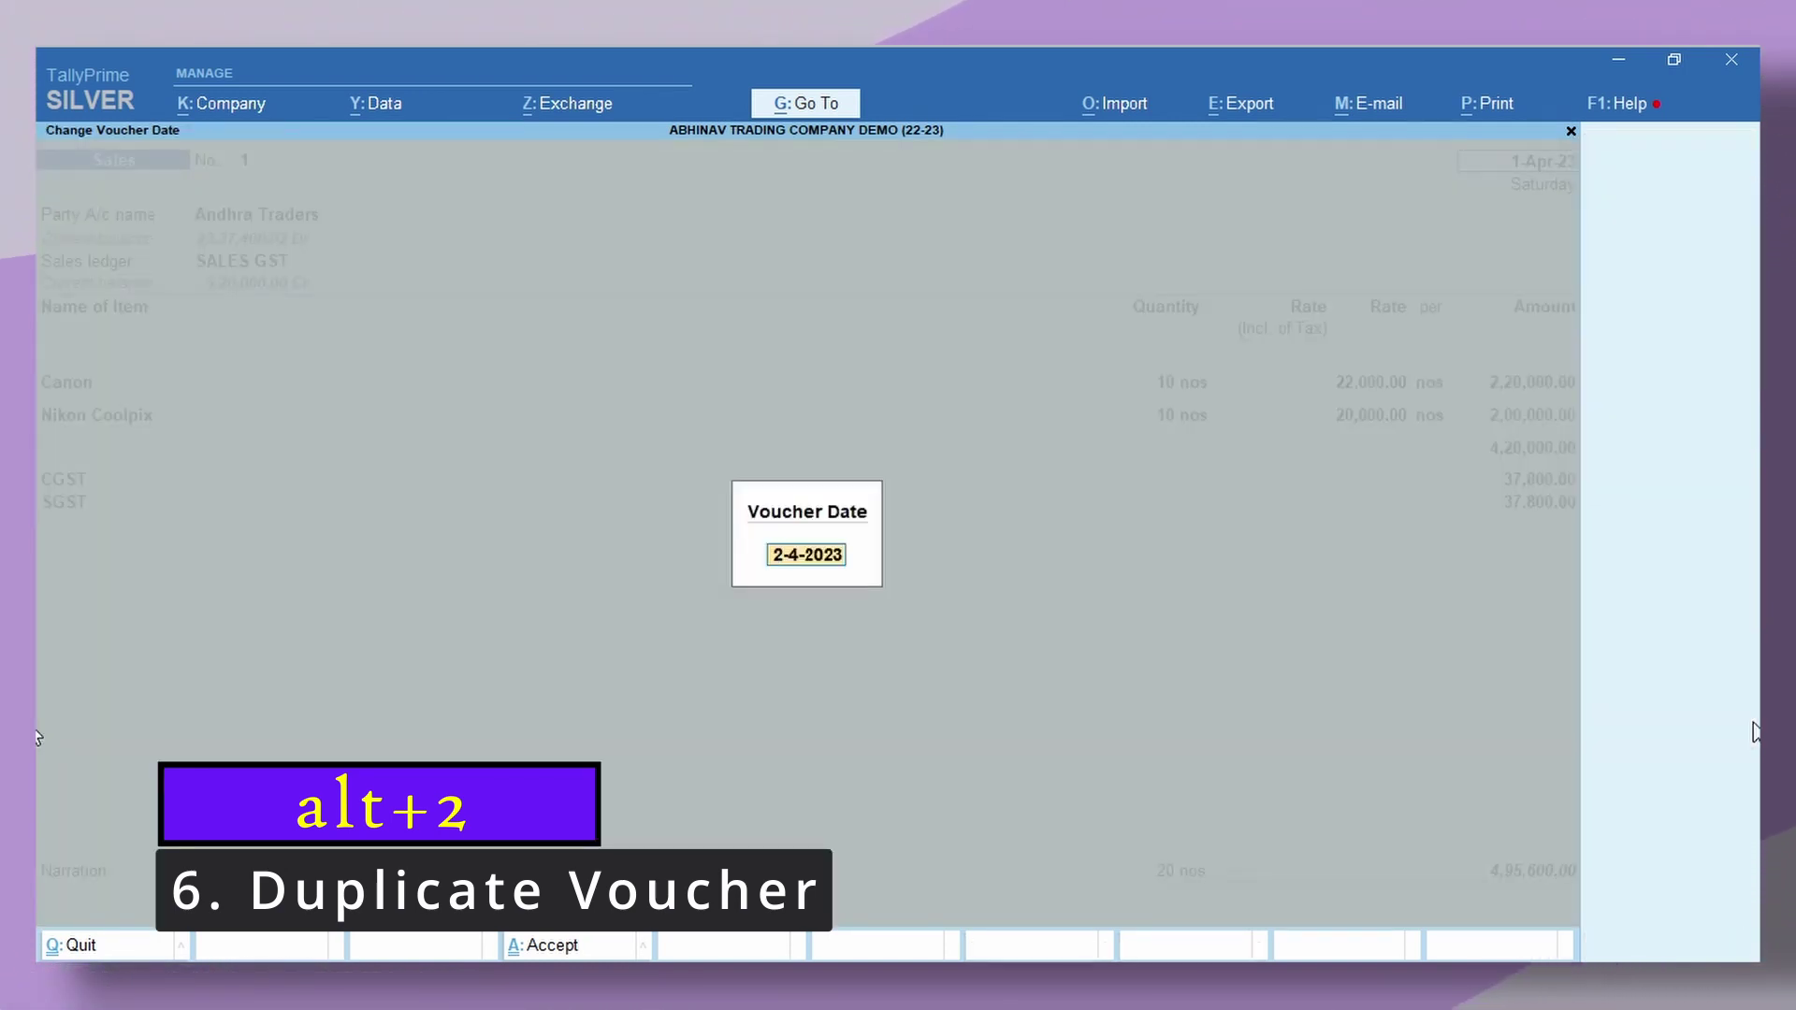
{"action": "type", "text": "3.4"}
{"action": "key", "text": "Return"}
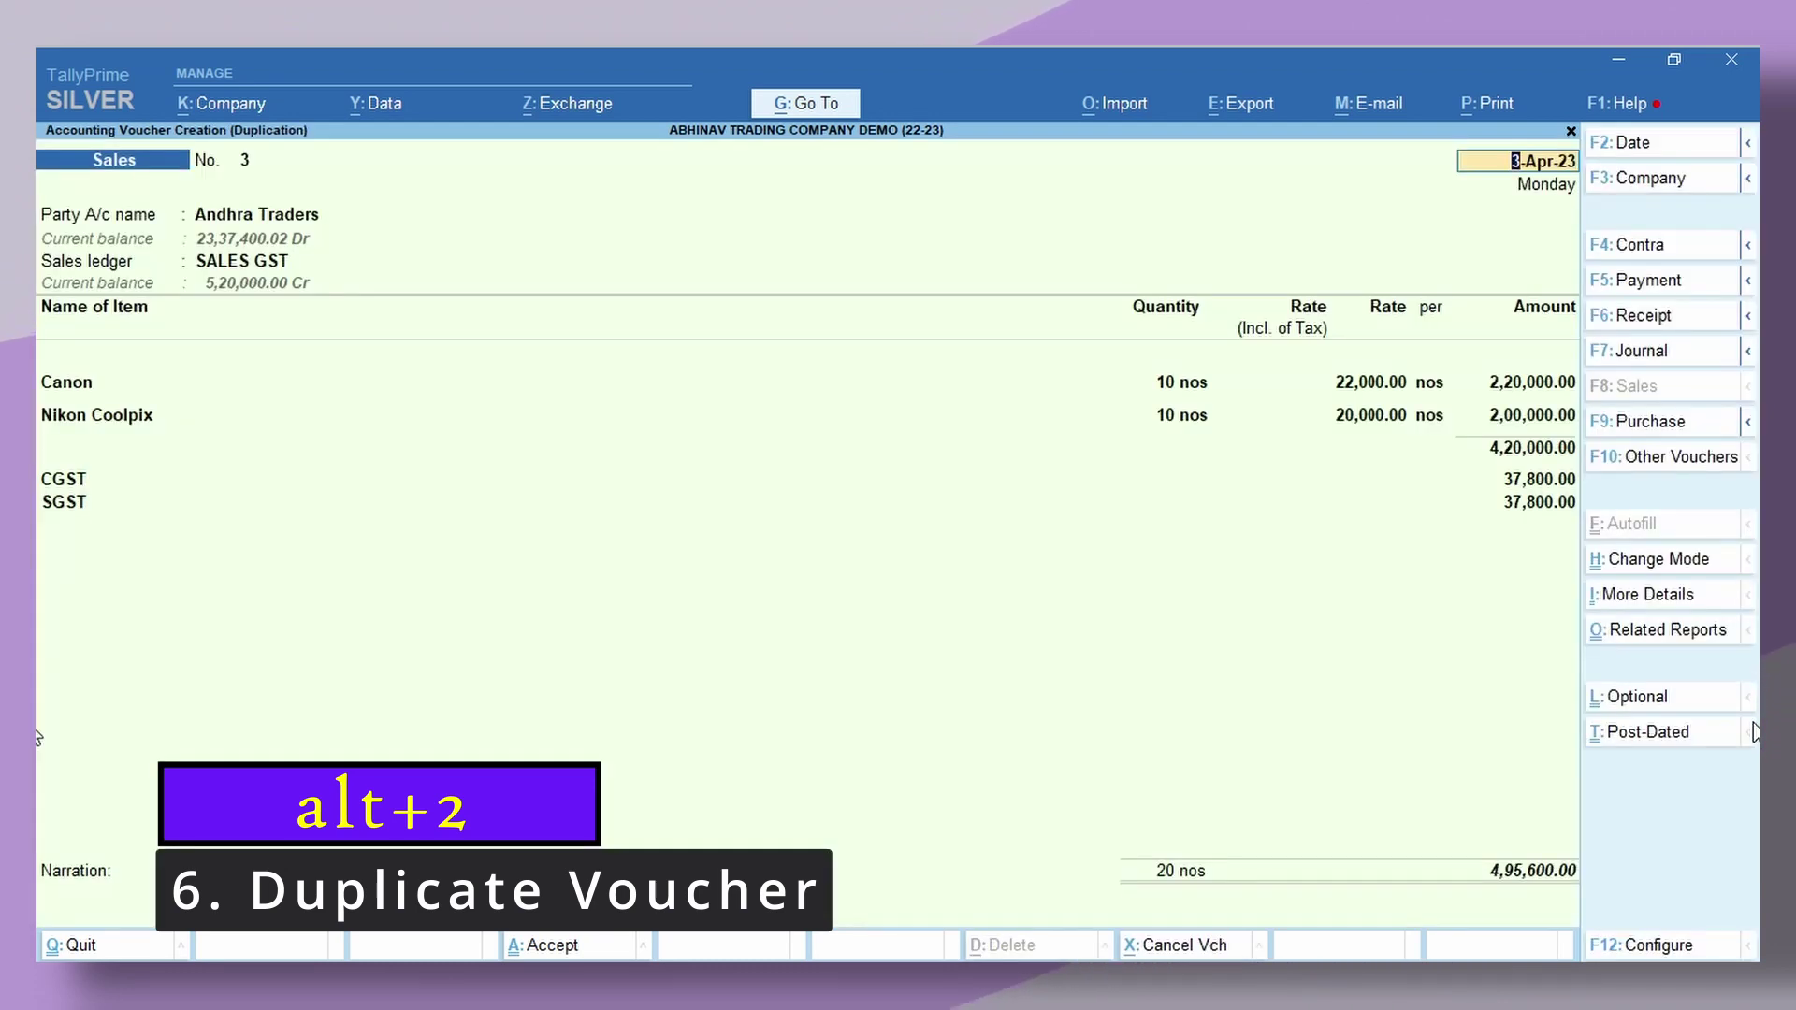
Step: Keep the duplicated voucher's party, Canon and Nikon Coolpix items, rates, CGST and SGST as copied, and save it without a narration
{"action": "key", "text": "Return"}
{"action": "key", "text": "Return"}
{"action": "key", "text": "Return"}
{"action": "key", "text": "Return"}
{"action": "key", "text": "Return"}
{"action": "key", "text": "Return"}
{"action": "key", "text": "Return"}
{"action": "key", "text": "Return"}
{"action": "key", "text": "Return"}
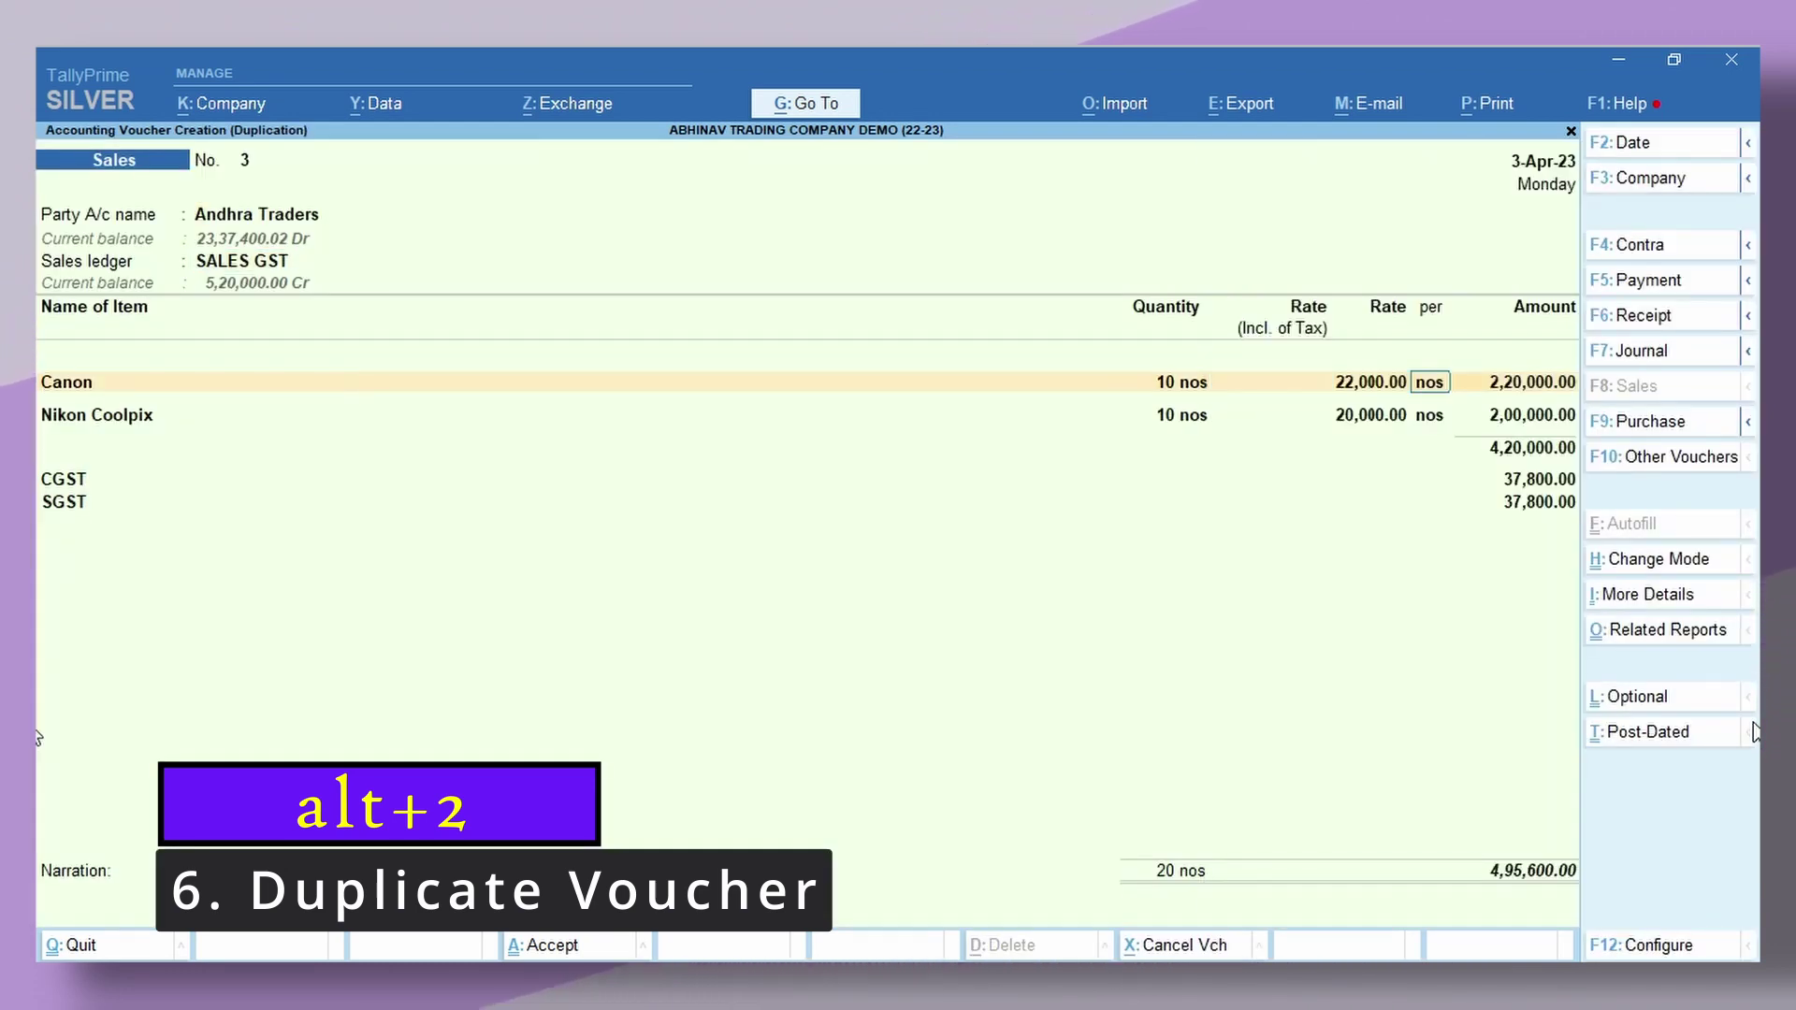
{"action": "key", "text": "Return"}
{"action": "key", "text": "Return"}
{"action": "key", "text": "Return"}
{"action": "key", "text": "Return"}
{"action": "key", "text": "Return"}
{"action": "key", "text": "Return"}
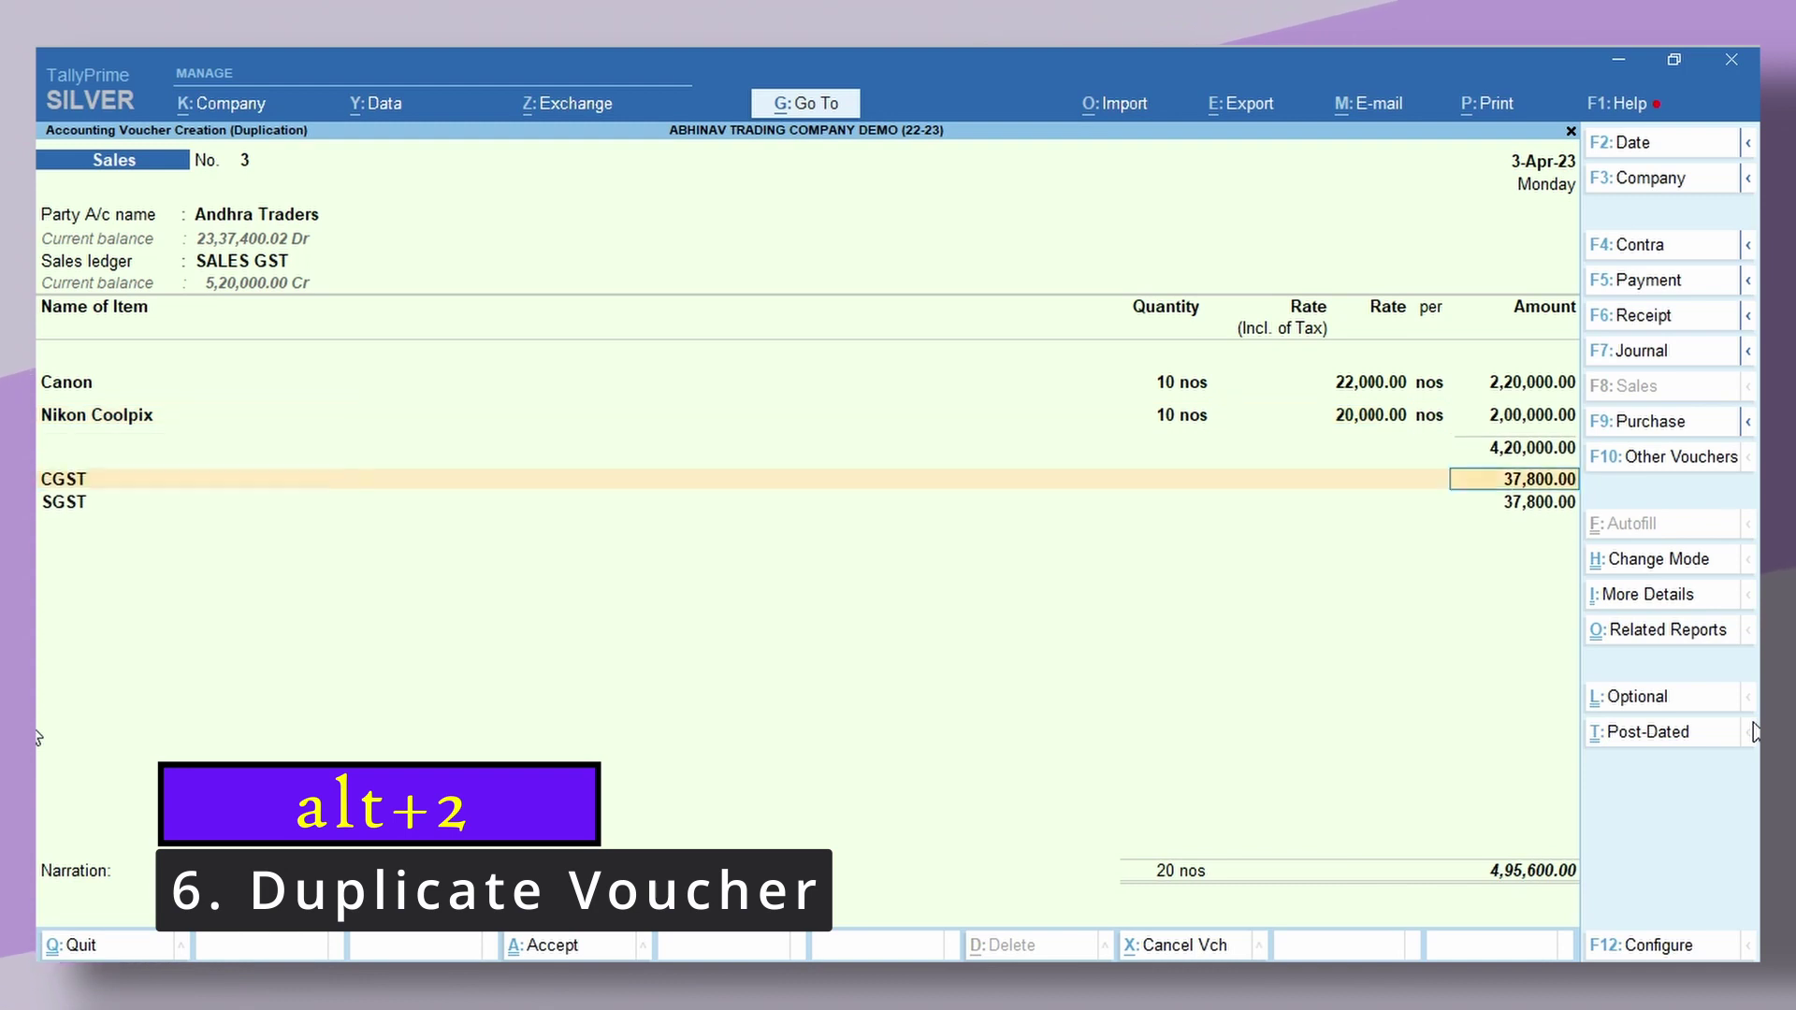
{"action": "key", "text": "Return"}
{"action": "key", "text": "Return"}
{"action": "key", "text": "Return"}
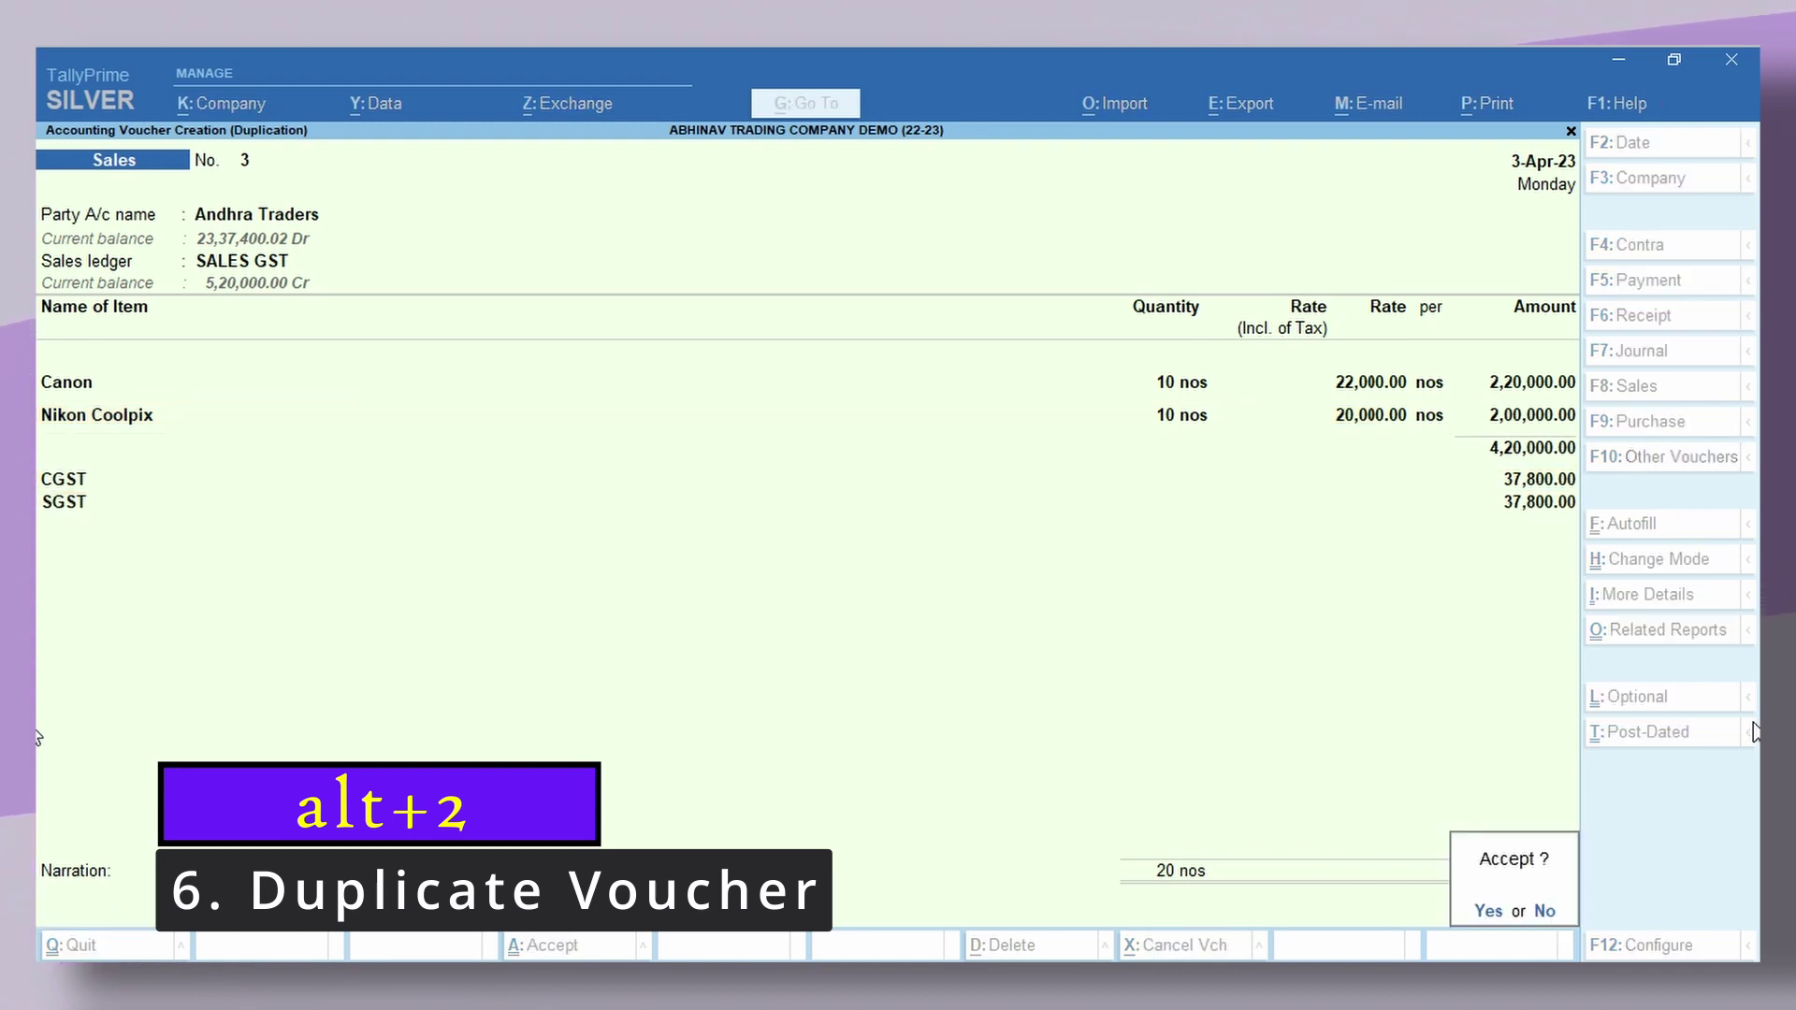
{"action": "key", "text": "Return"}
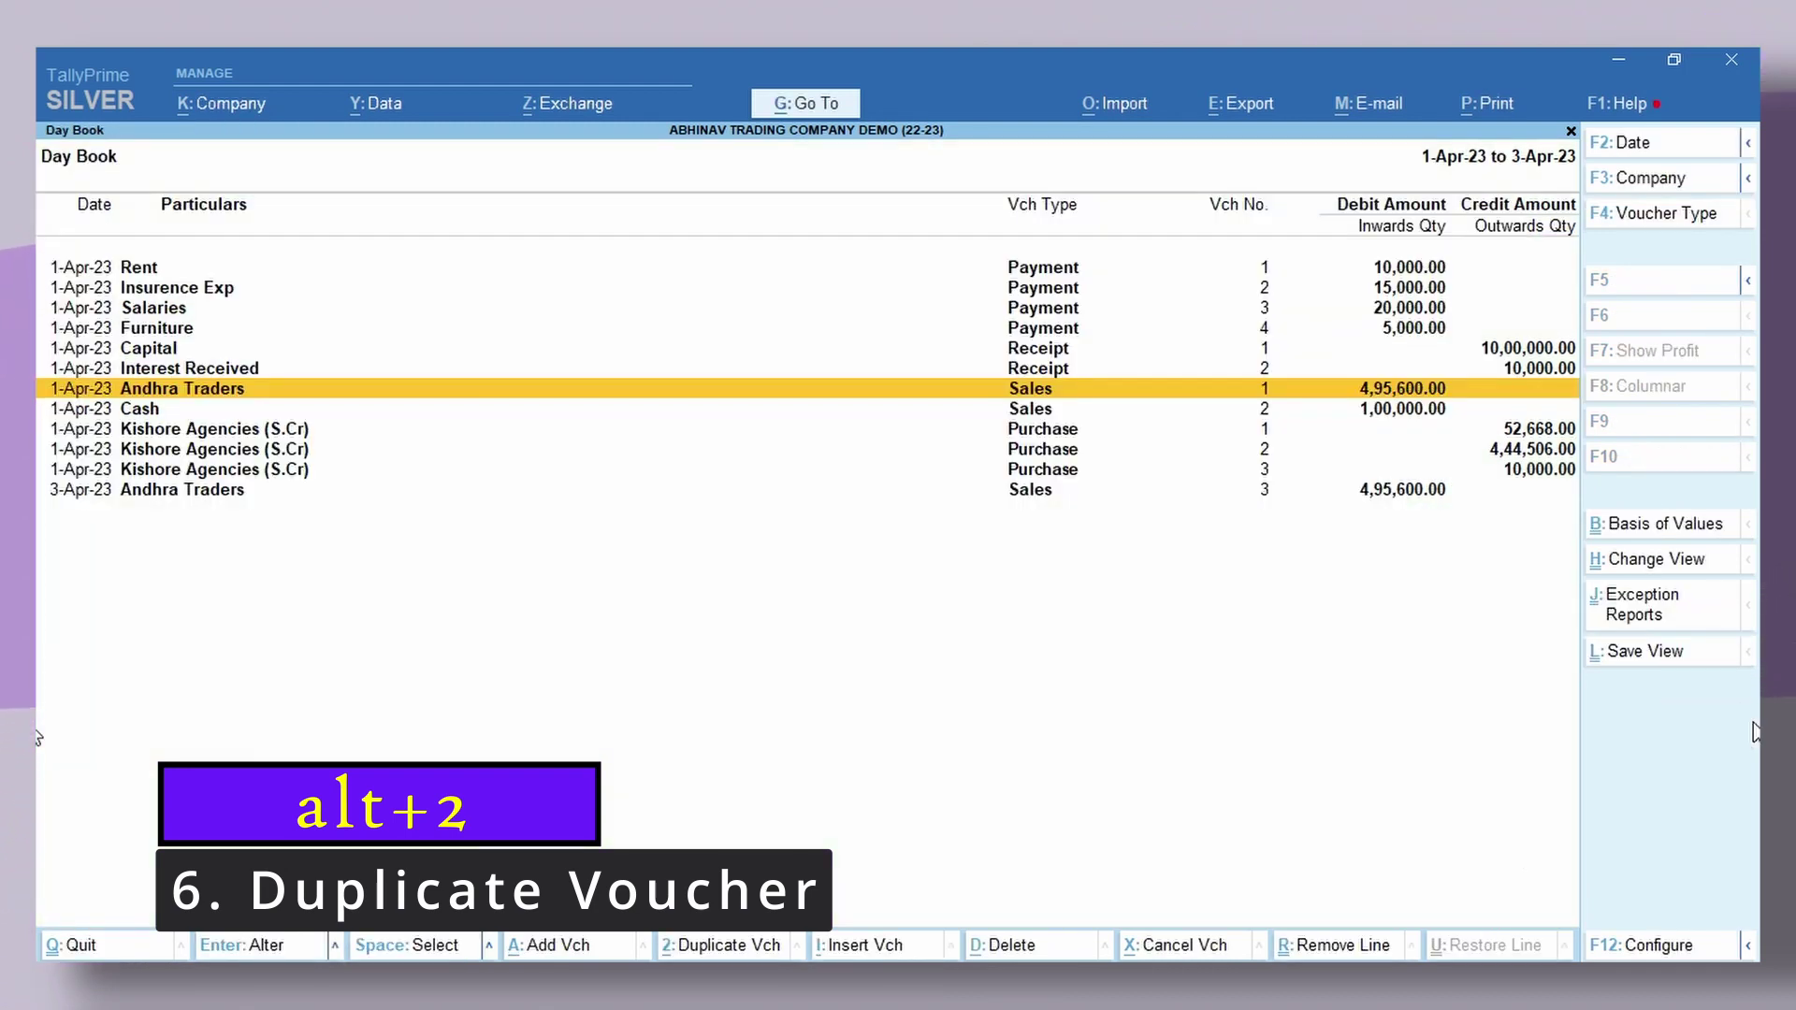
Step: Examine the Day Book entries down to the duplicated Andhra Traders sales voucher dated 3-Apr-23
{"action": "key", "text": "Down"}
{"action": "key", "text": "Down"}
{"action": "key", "text": "Down"}
{"action": "key", "text": "Down"}
{"action": "key", "text": "Down"}
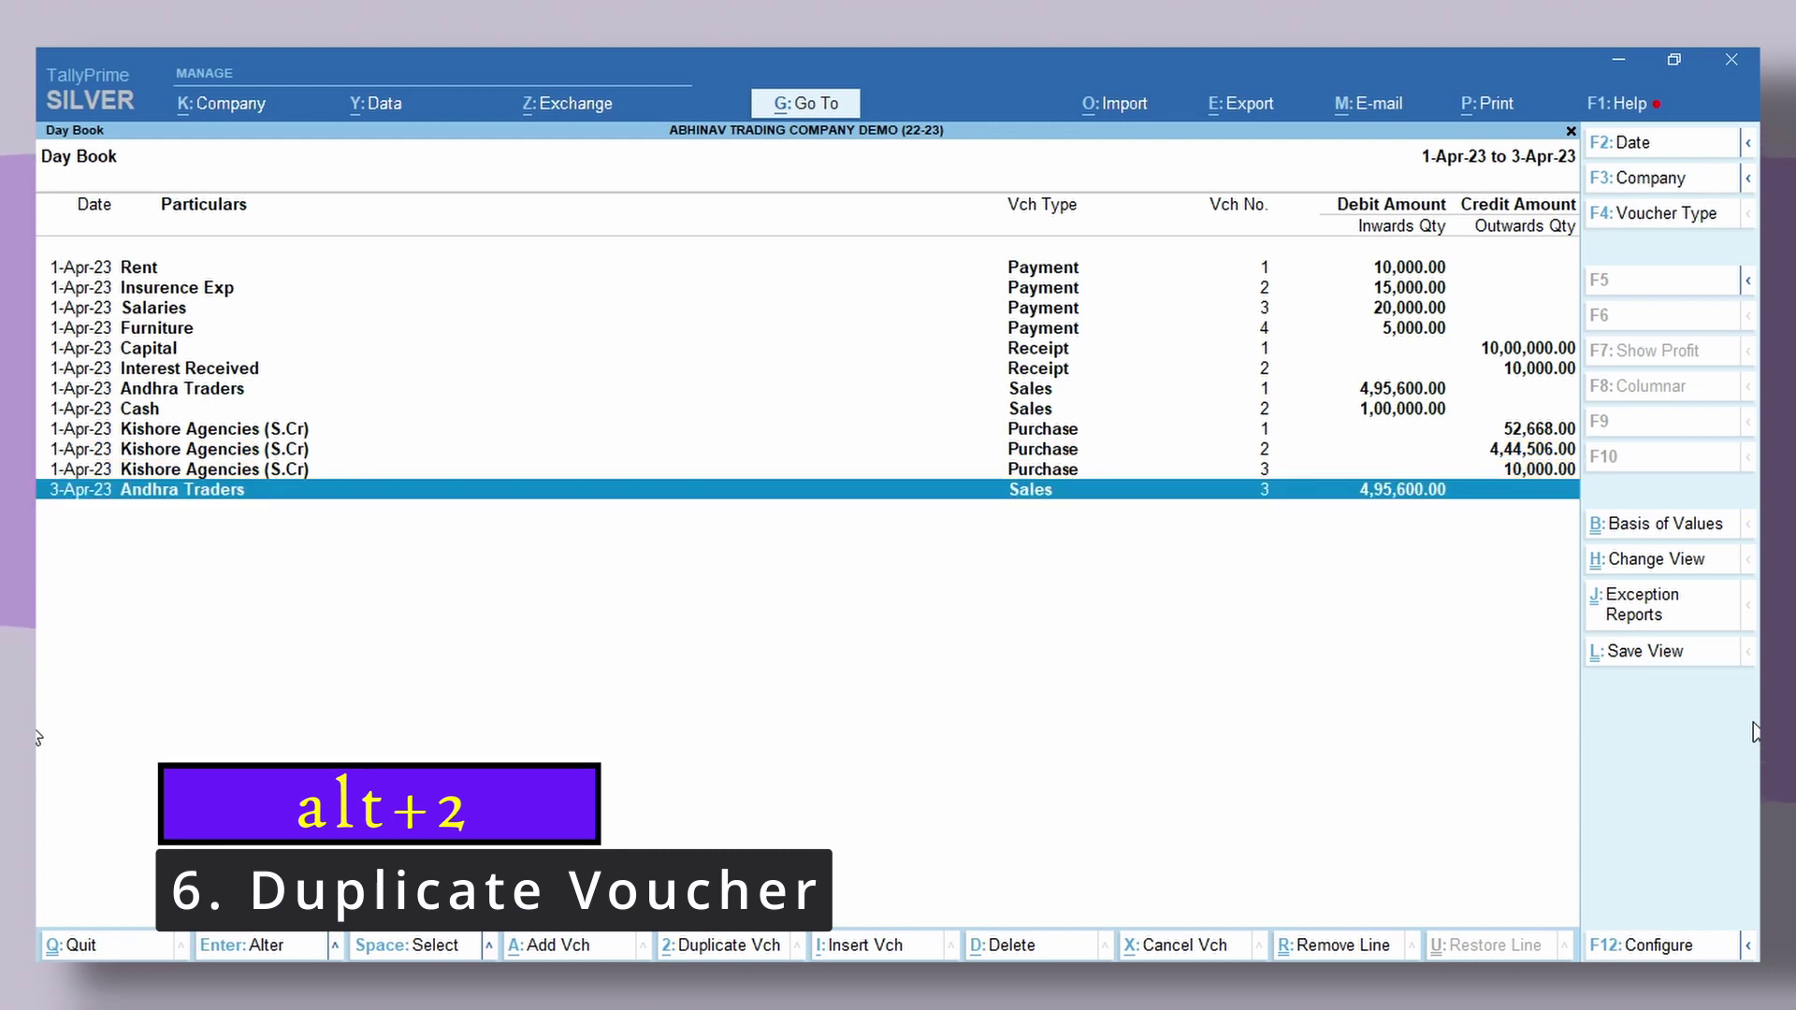
{"action": "key", "text": "Up"}
{"action": "key", "text": "Up"}
{"action": "key", "text": "Up"}
{"action": "key", "text": "Up"}
{"action": "key", "text": "Up"}
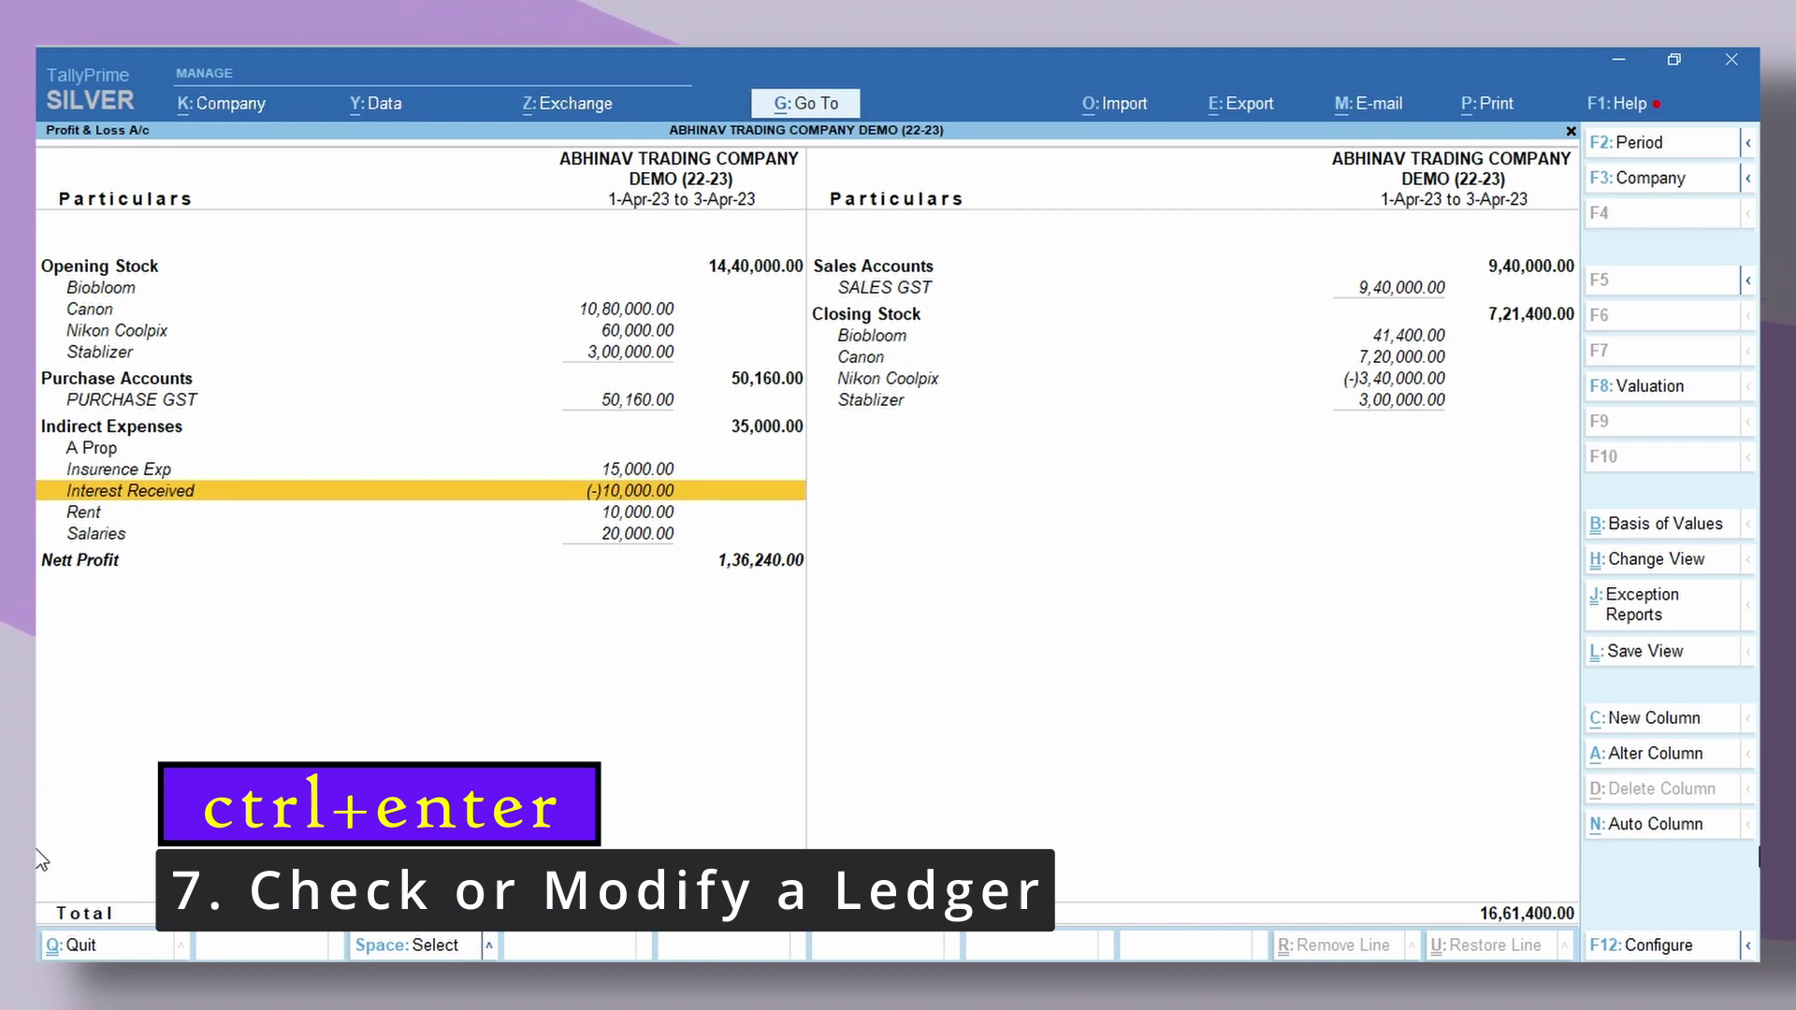
Step: Alter the Interest Received ledger from the Profit & Loss A/c, setting its group to Indirect Incomes, and save it
{"action": "key", "text": "Up"}
{"action": "key", "text": "Up"}
{"action": "key", "text": "Up"}
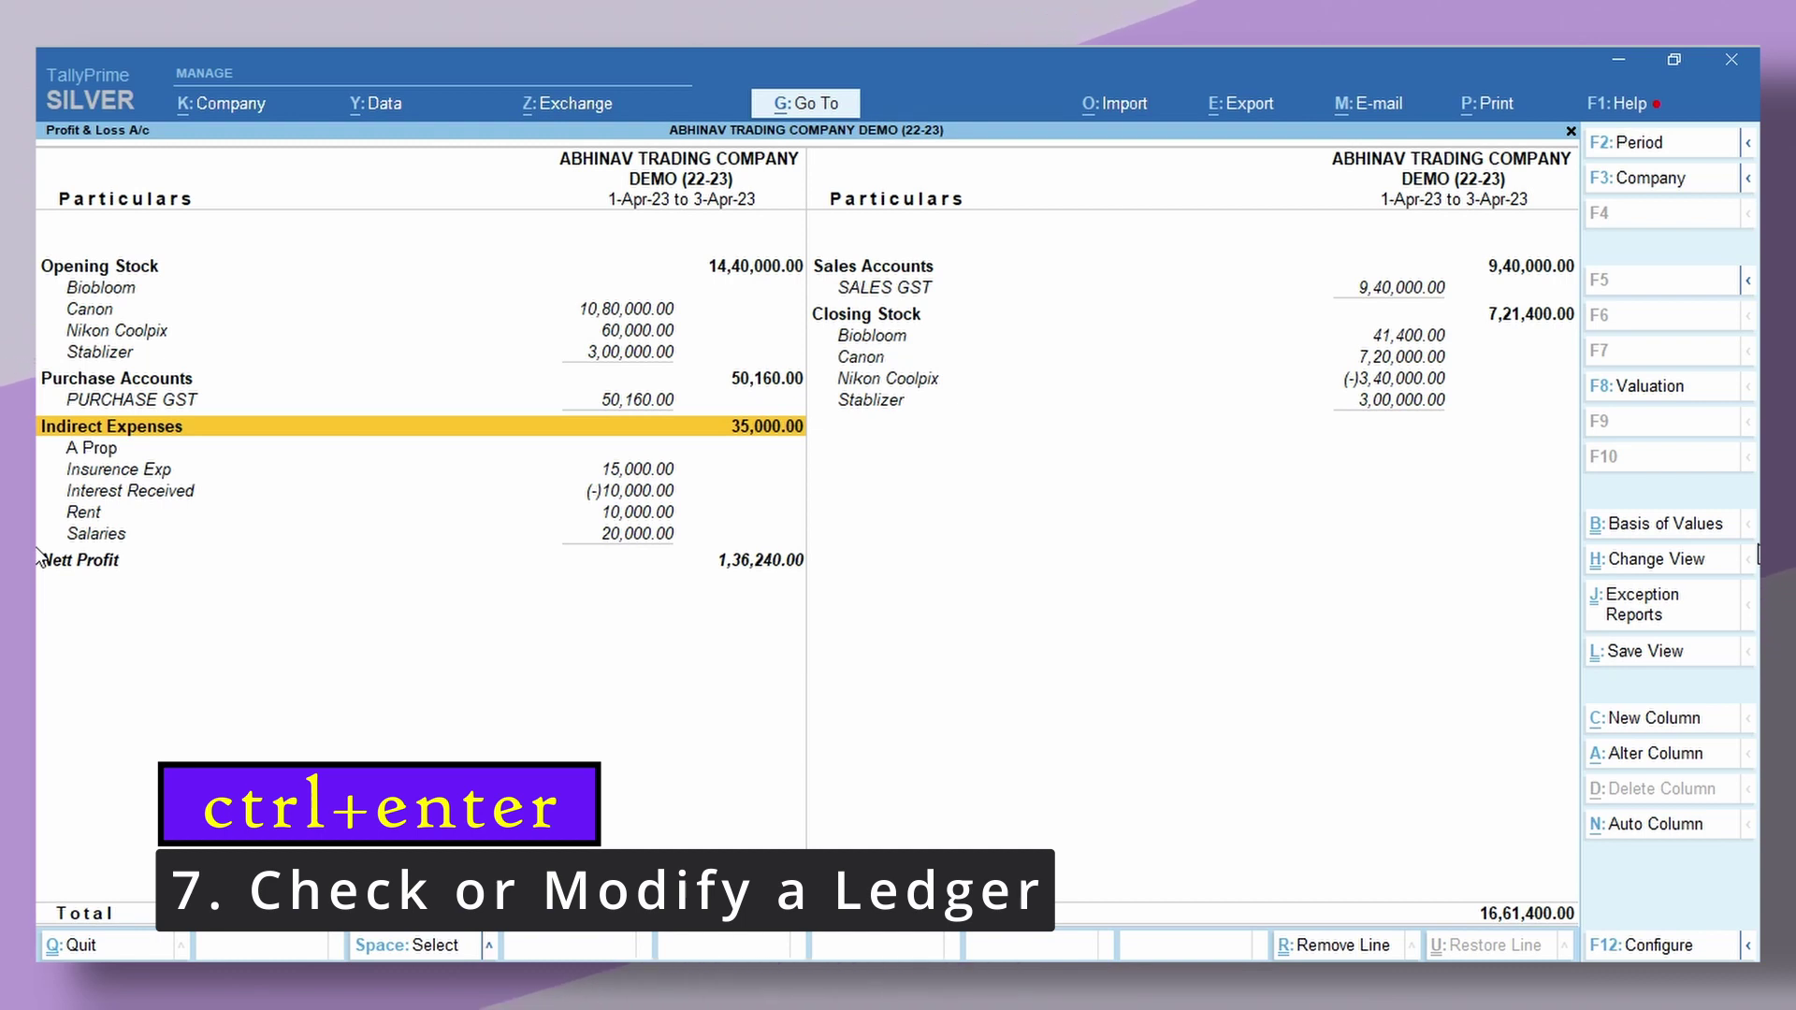
{"action": "key", "text": "Down"}
{"action": "key", "text": "Down"}
{"action": "key", "text": "Down"}
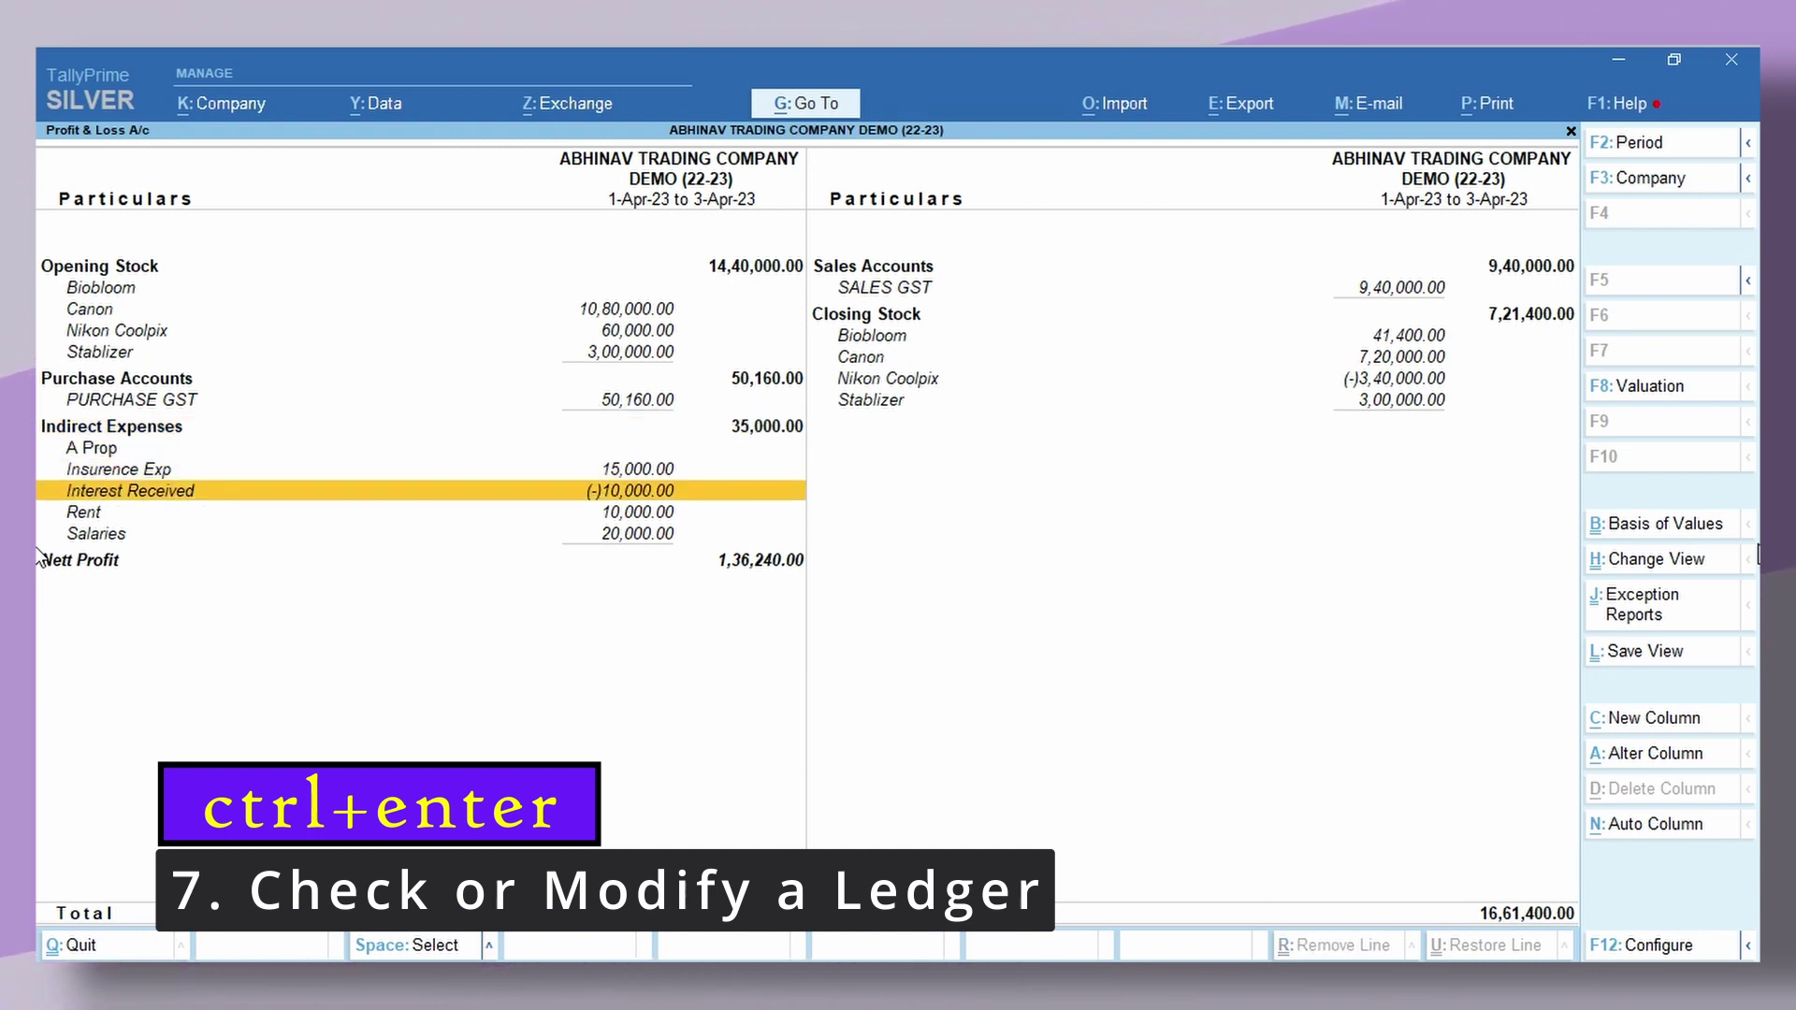
{"action": "key", "text": "ctrl+Return"}
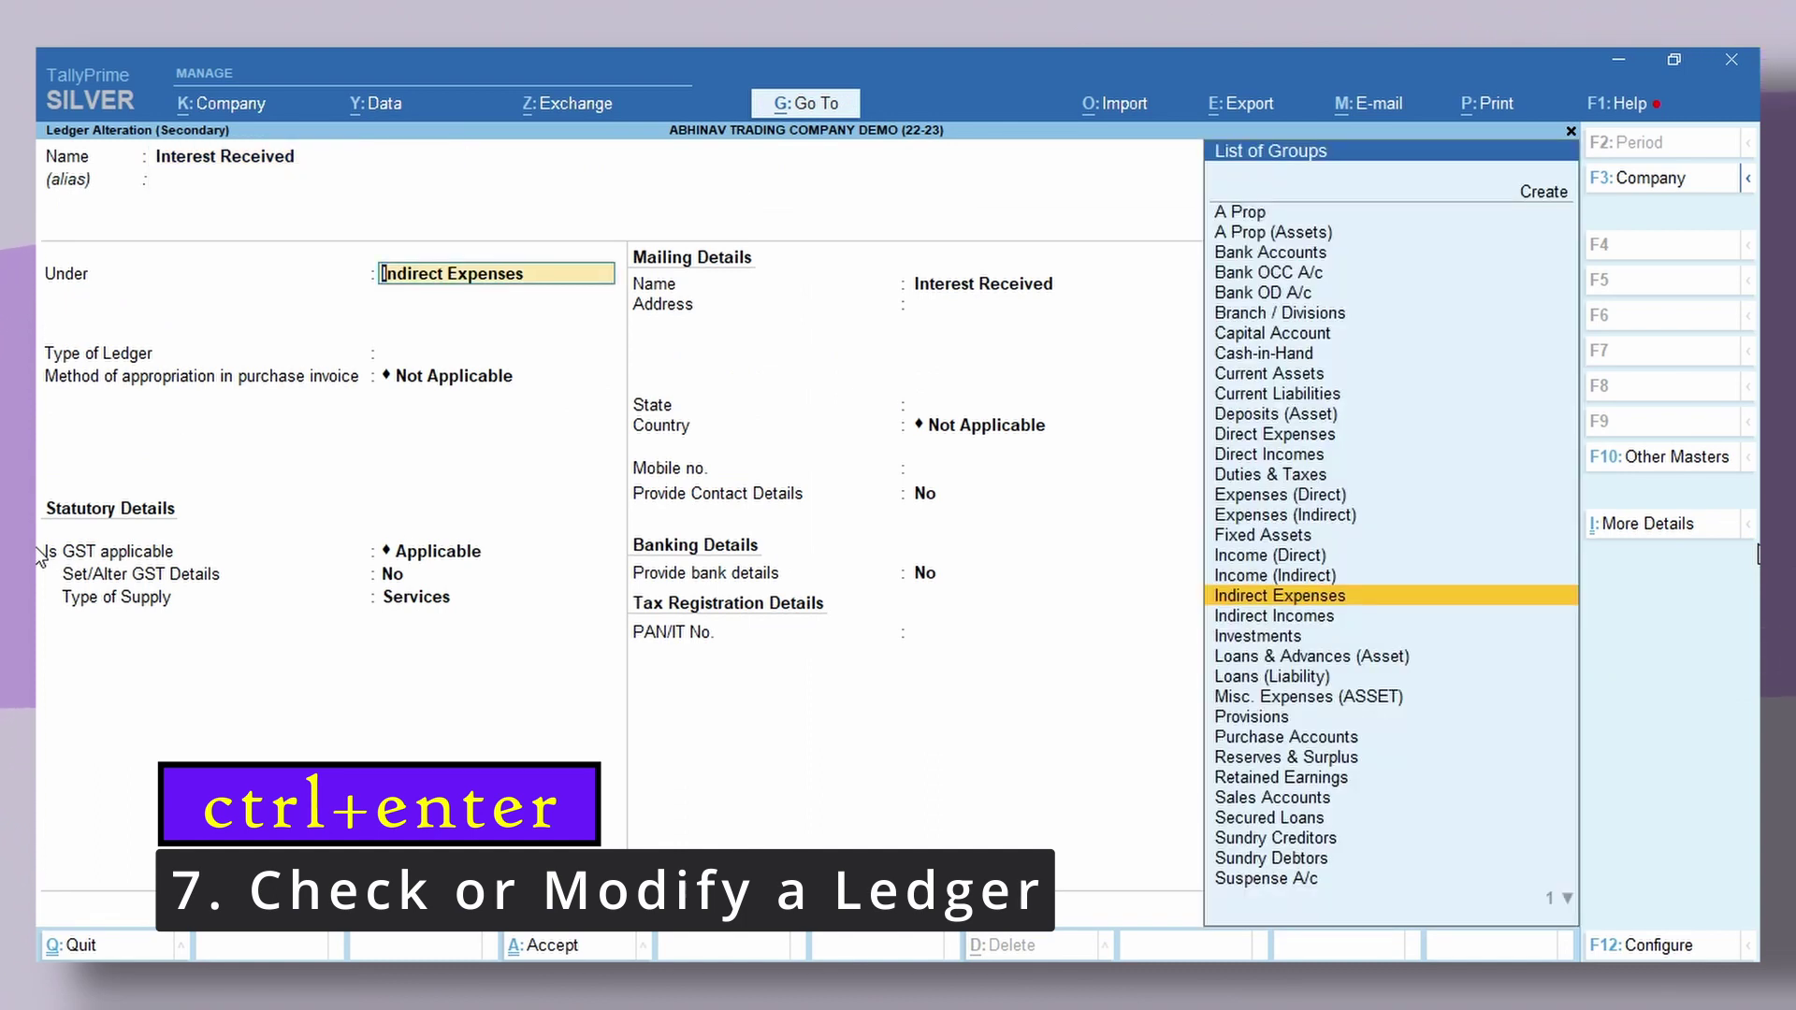
{"action": "key", "text": "Down"}
{"action": "key", "text": "Return"}
{"action": "key", "text": "Return"}
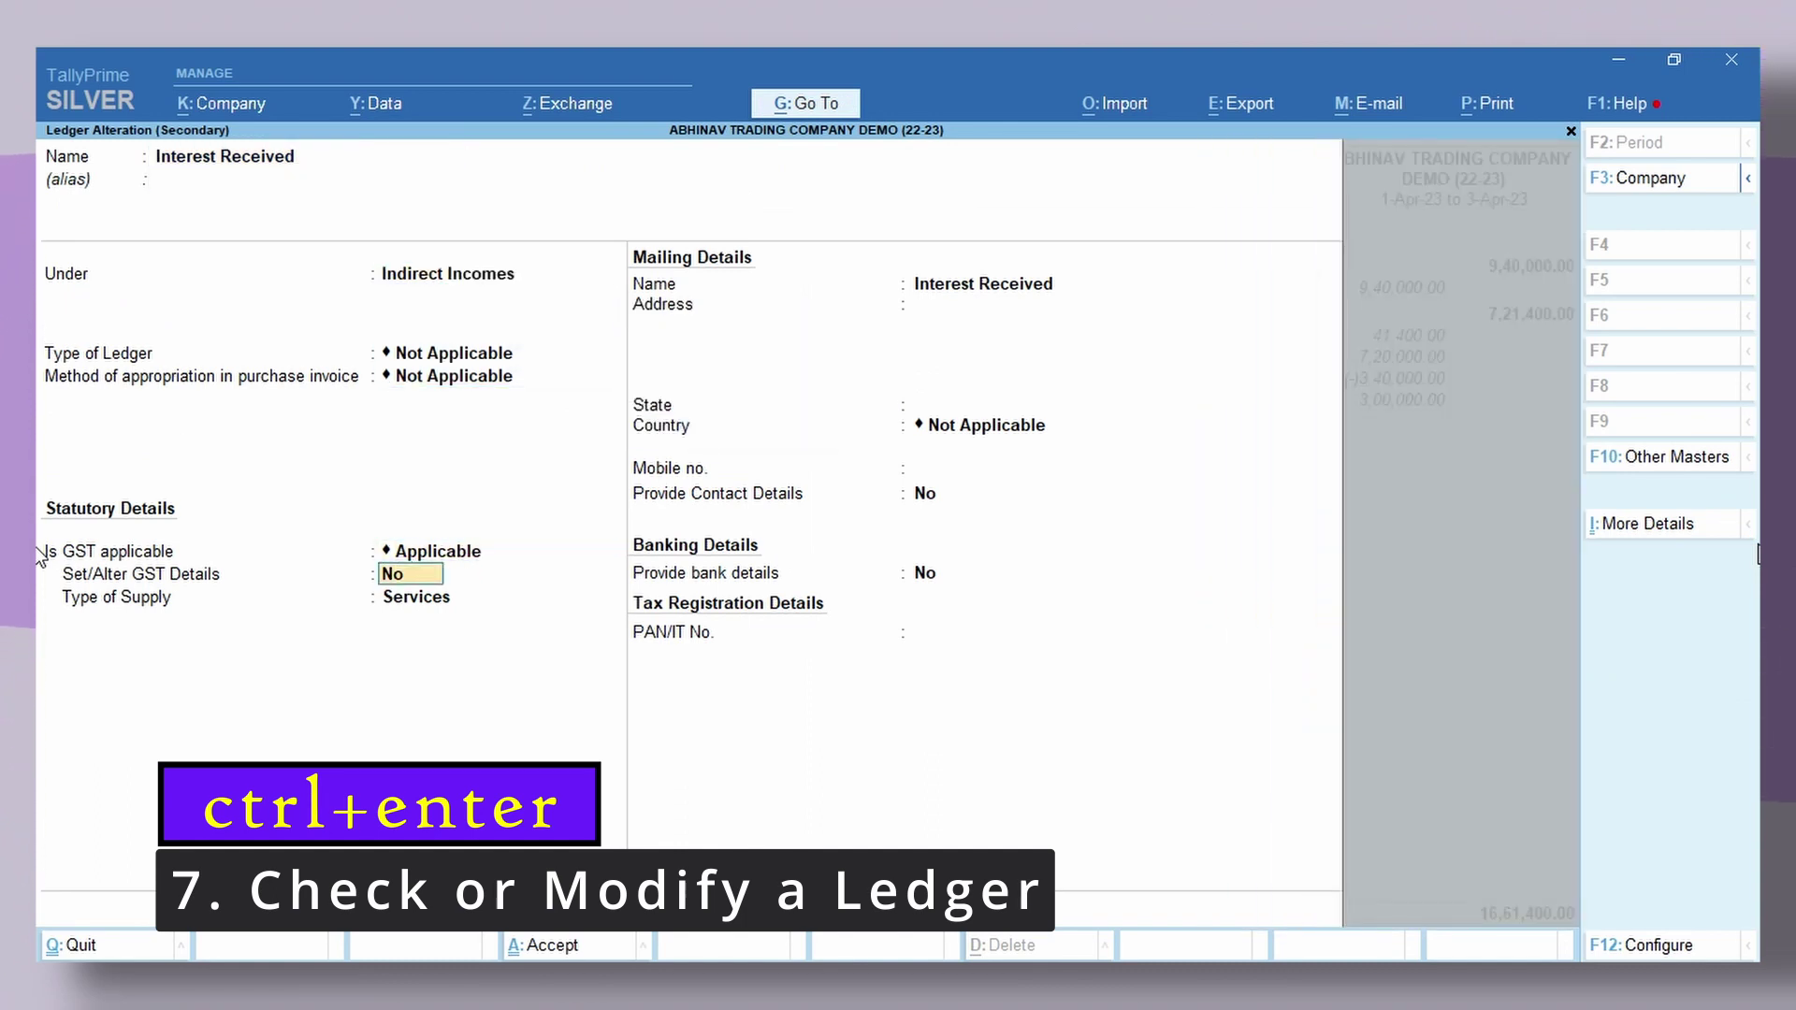
{"action": "key", "text": "Return"}
{"action": "key", "text": "ctrl+a"}
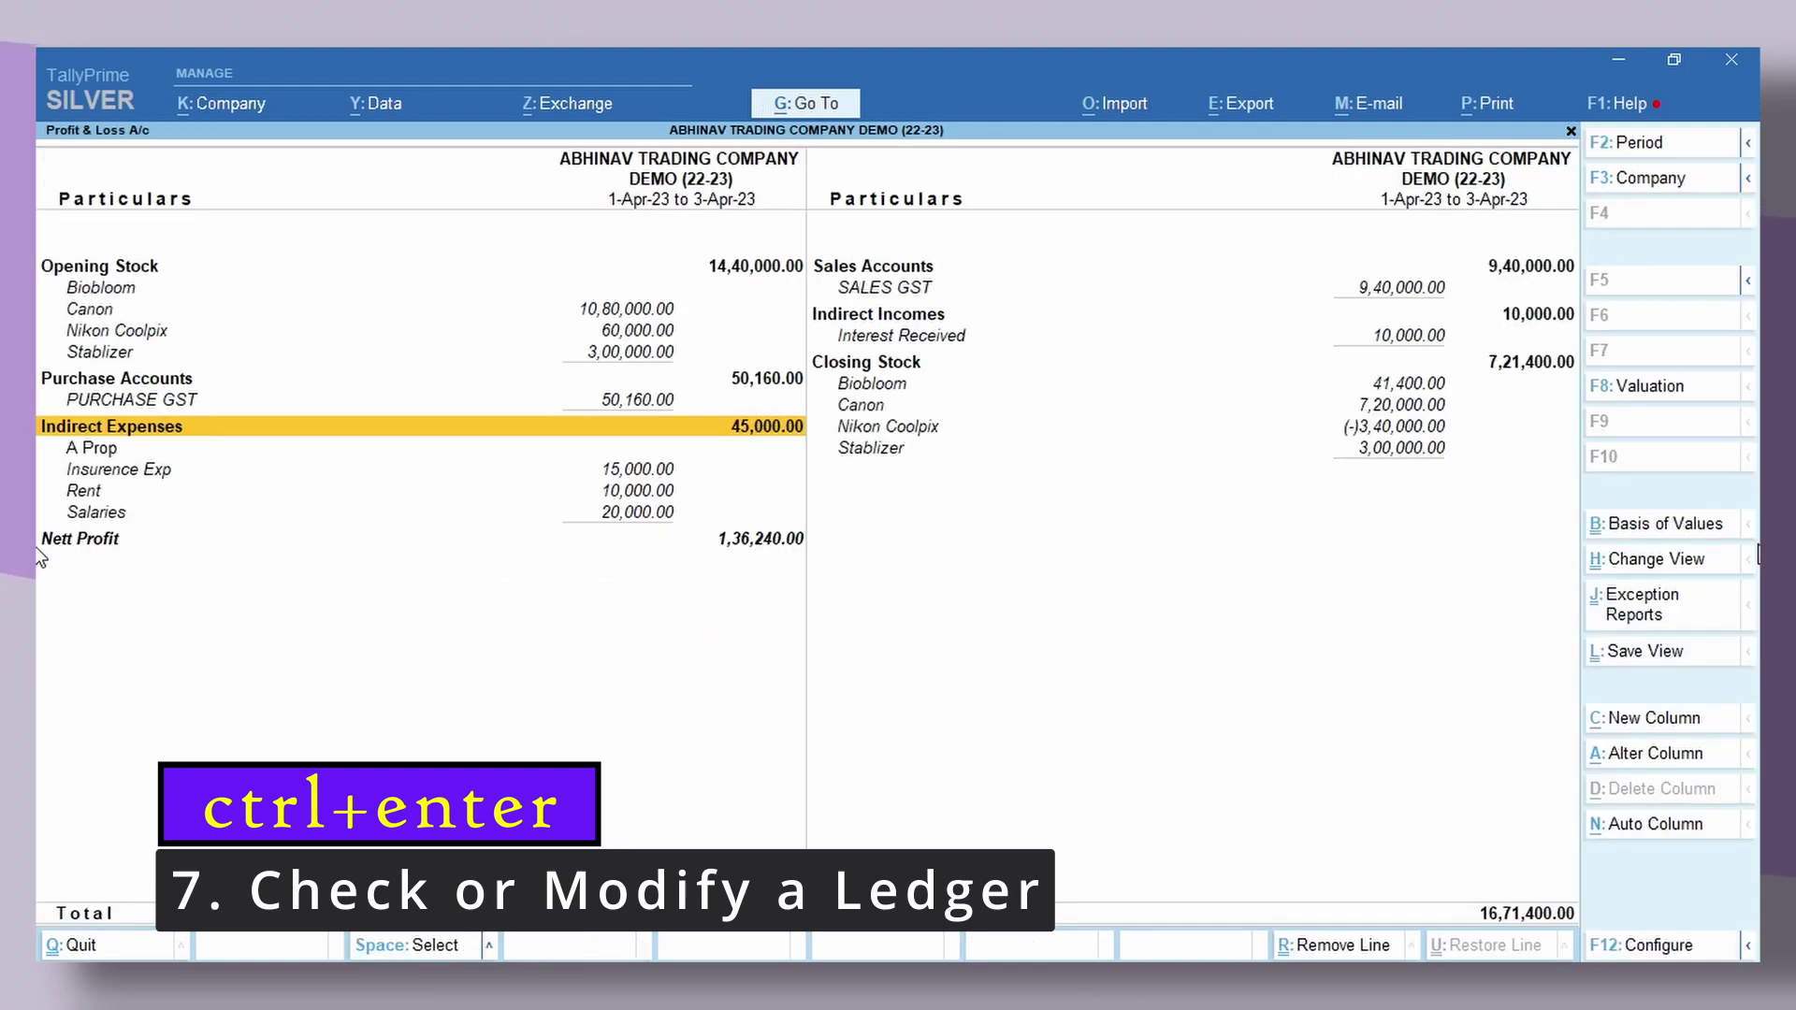
Step: Check the Interest Received ledger under Indirect Incomes in the Profit & Loss A/c
{"action": "key", "text": "Right"}
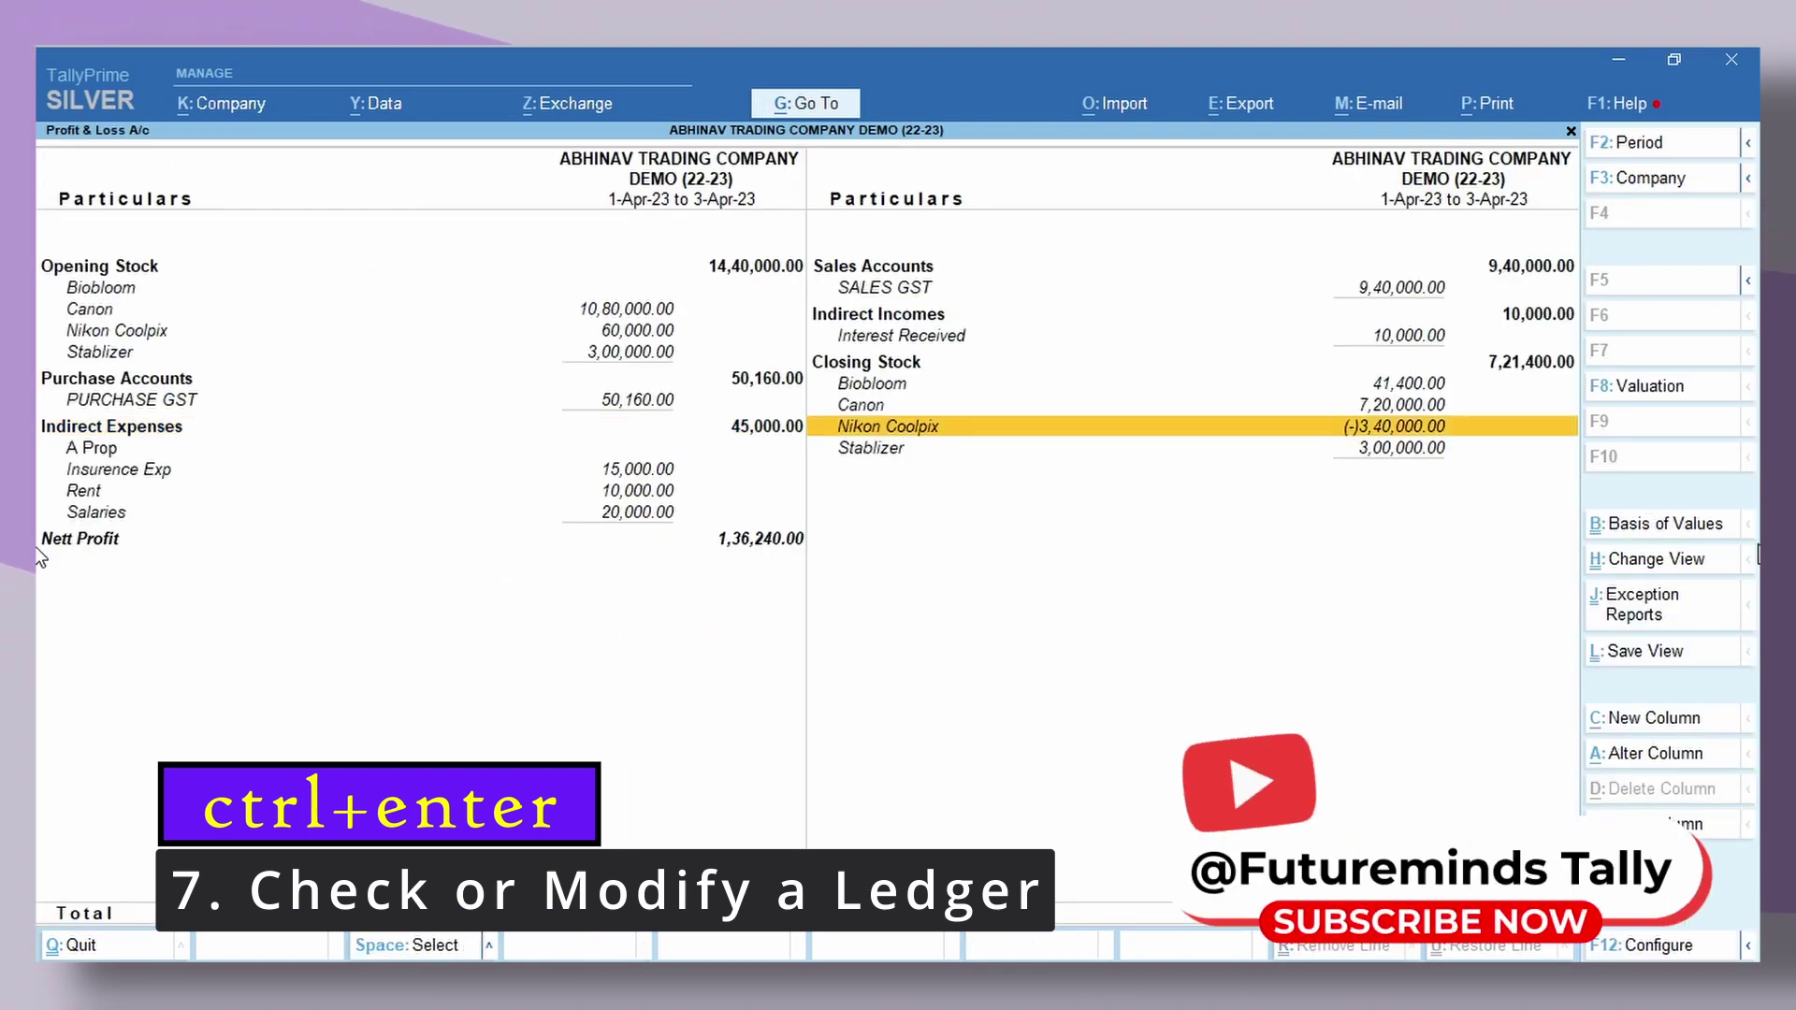
{"action": "key", "text": "Up"}
{"action": "key", "text": "Up"}
{"action": "key", "text": "Up"}
{"action": "key", "text": "Up"}
{"action": "key", "text": "ctrl+Return"}
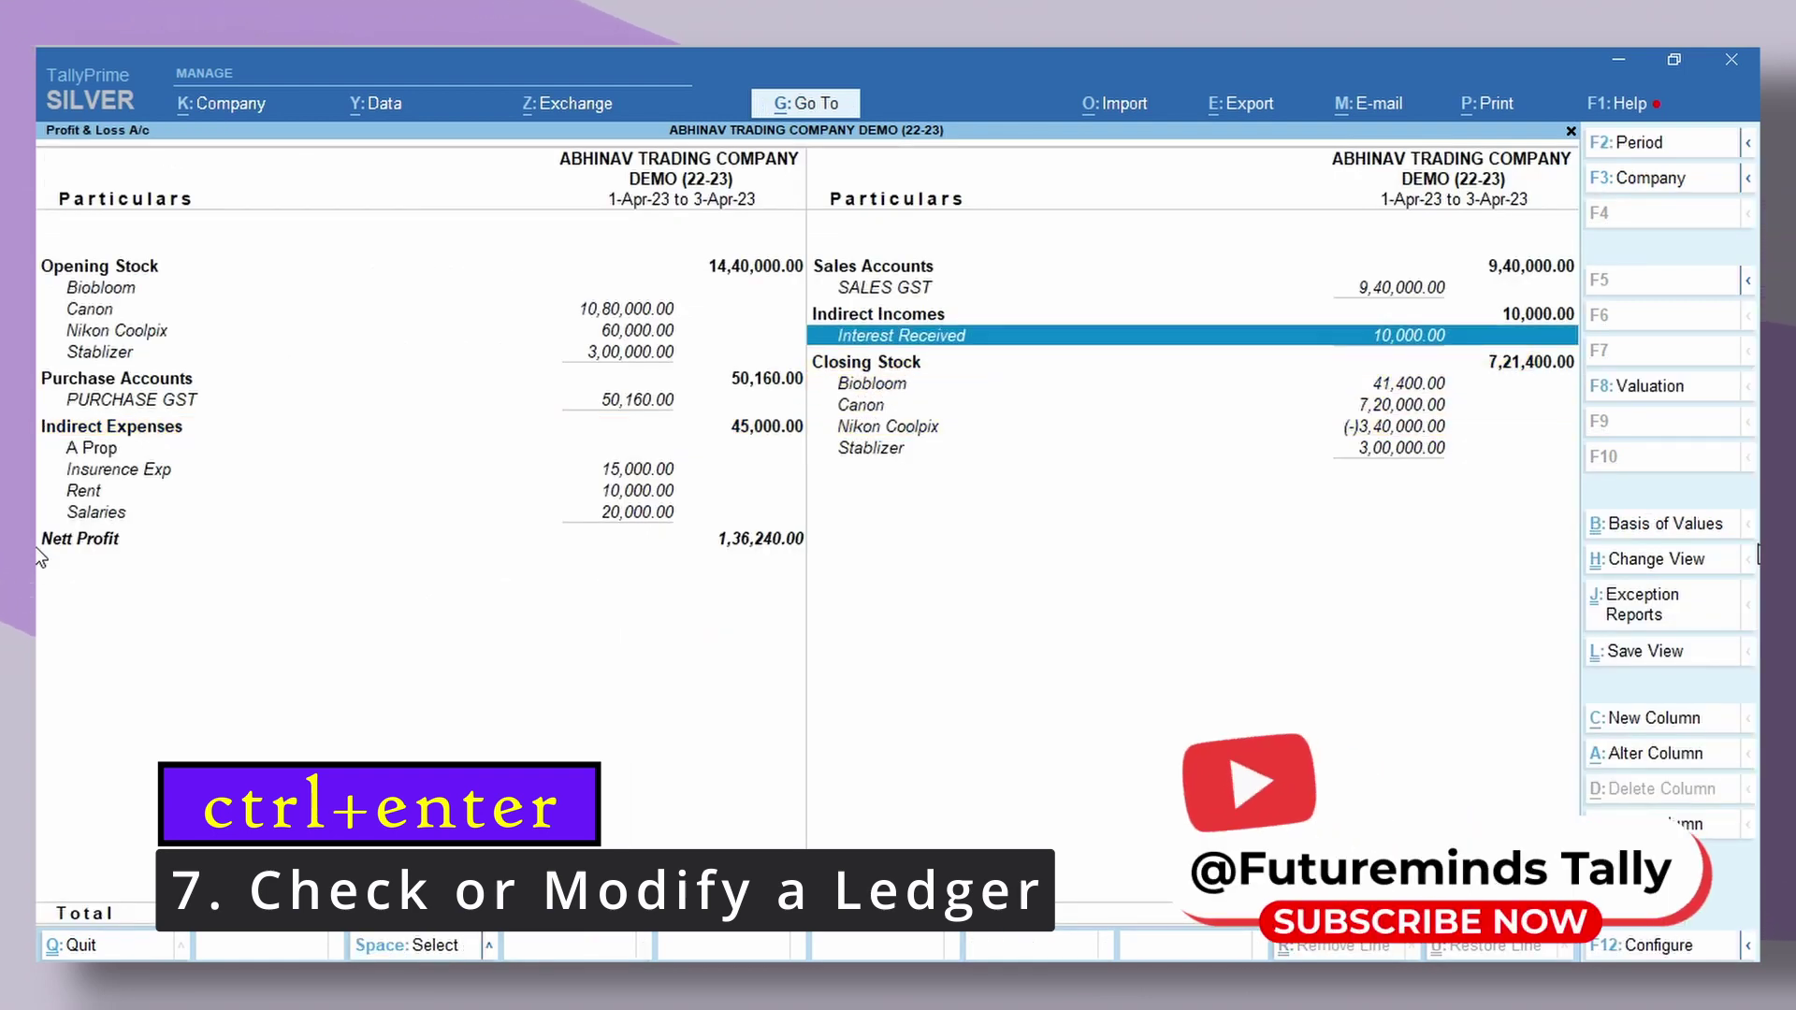
Step: Open the Nikon Coolpix stock item under Opening Stock for alteration and go through its details without editing them
{"action": "key", "text": "Left"}
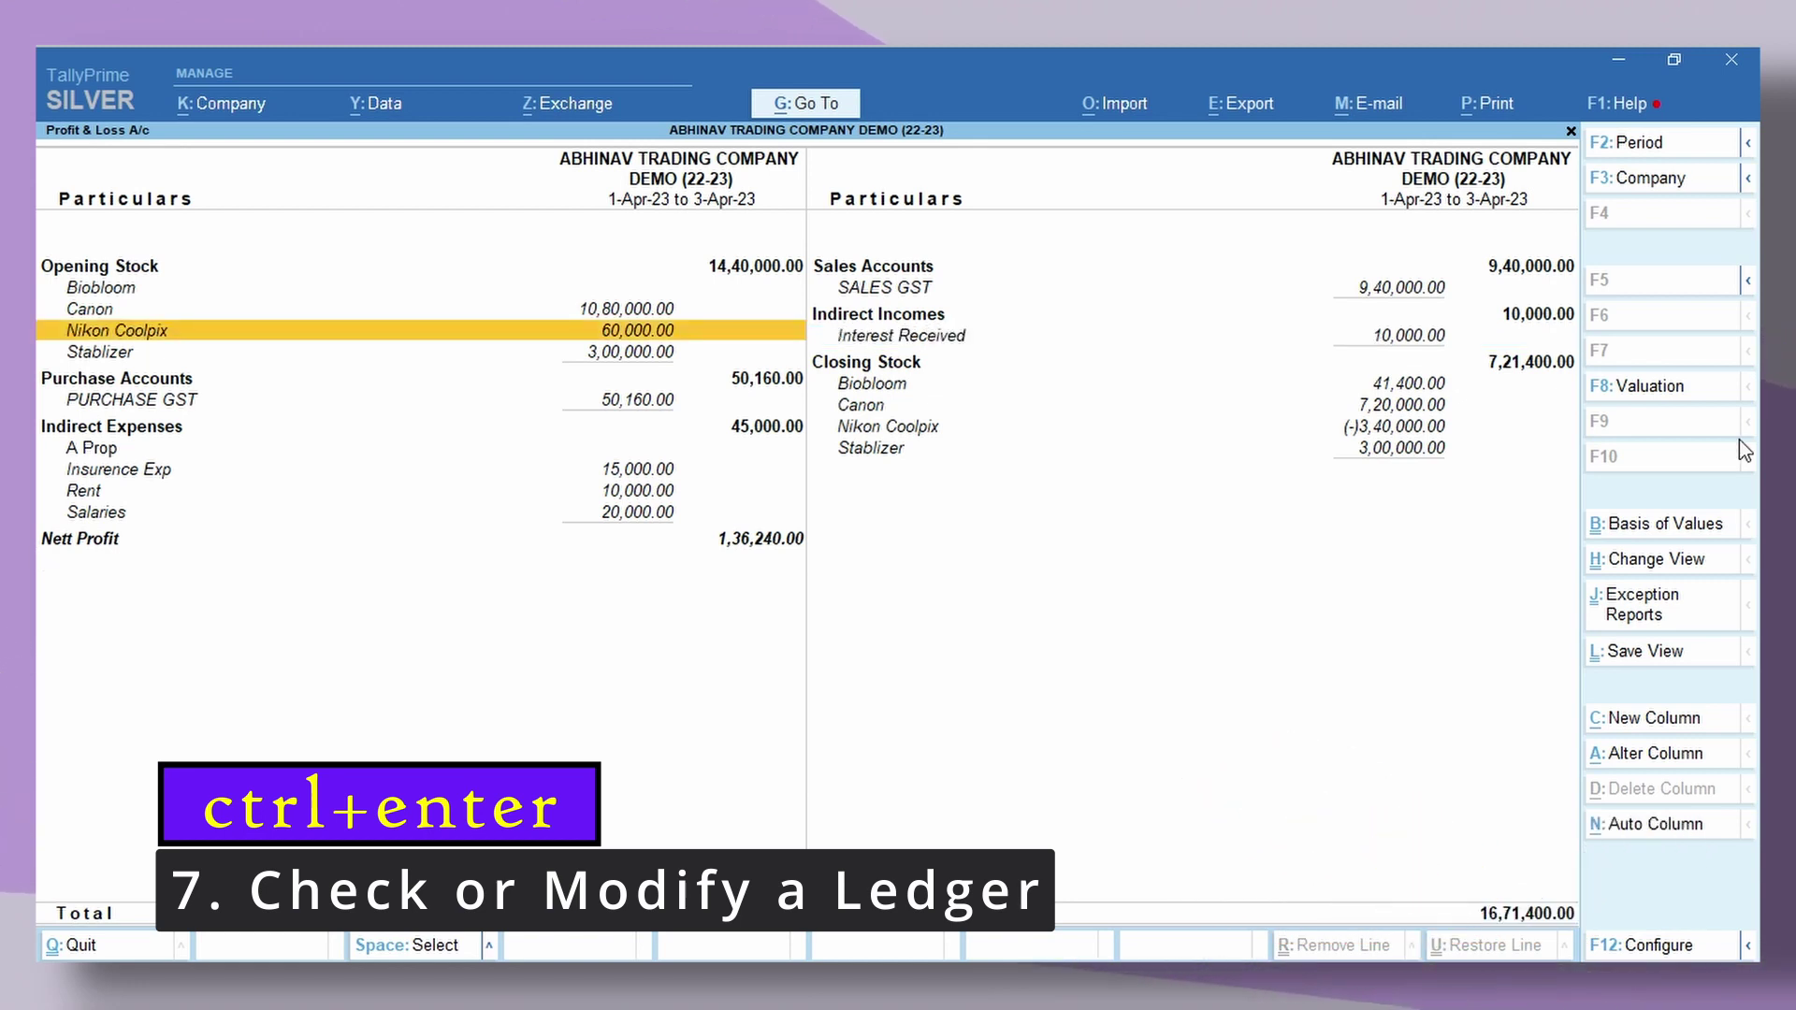
{"action": "key", "text": "ctrl+Return"}
{"action": "key", "text": "Return"}
{"action": "key", "text": "Return"}
{"action": "key", "text": "Return"}
{"action": "key", "text": "Return"}
{"action": "key", "text": "Return"}
{"action": "key", "text": "Return"}
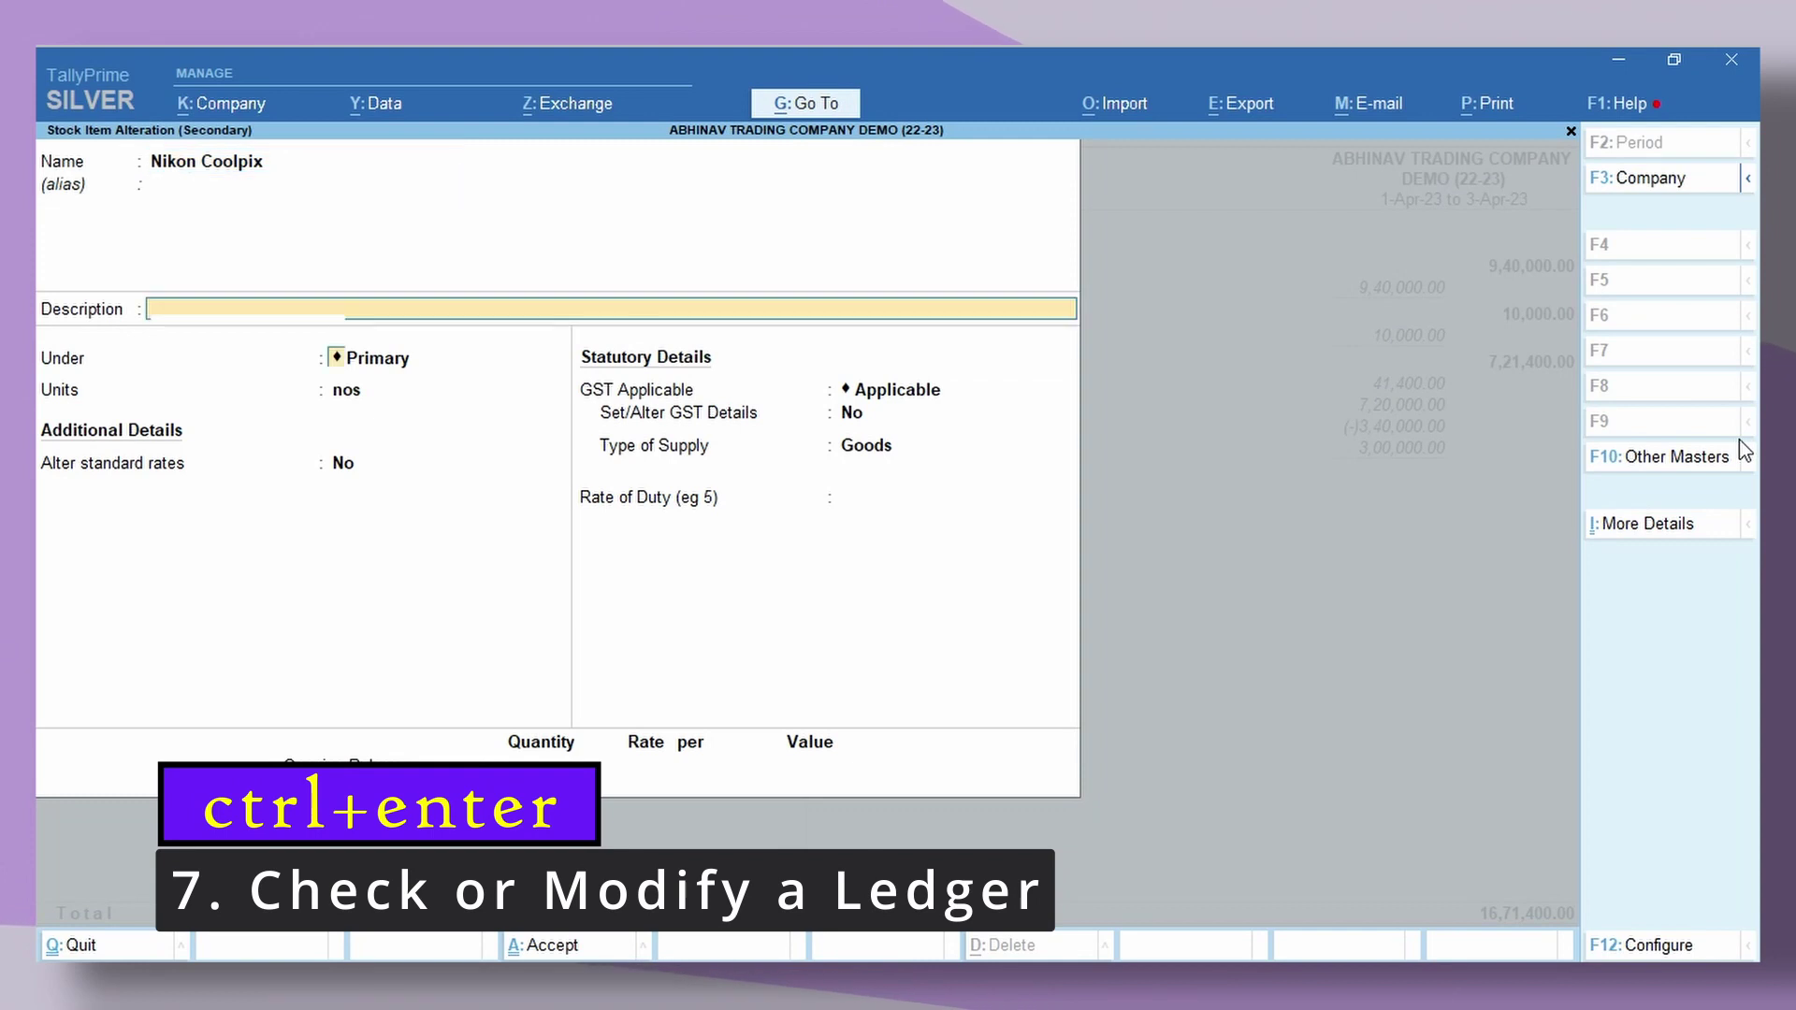
{"action": "key", "text": "Return"}
{"action": "key", "text": "Return"}
{"action": "key", "text": "Return"}
{"action": "key", "text": "Return"}
{"action": "key", "text": "Return"}
{"action": "key", "text": "Return"}
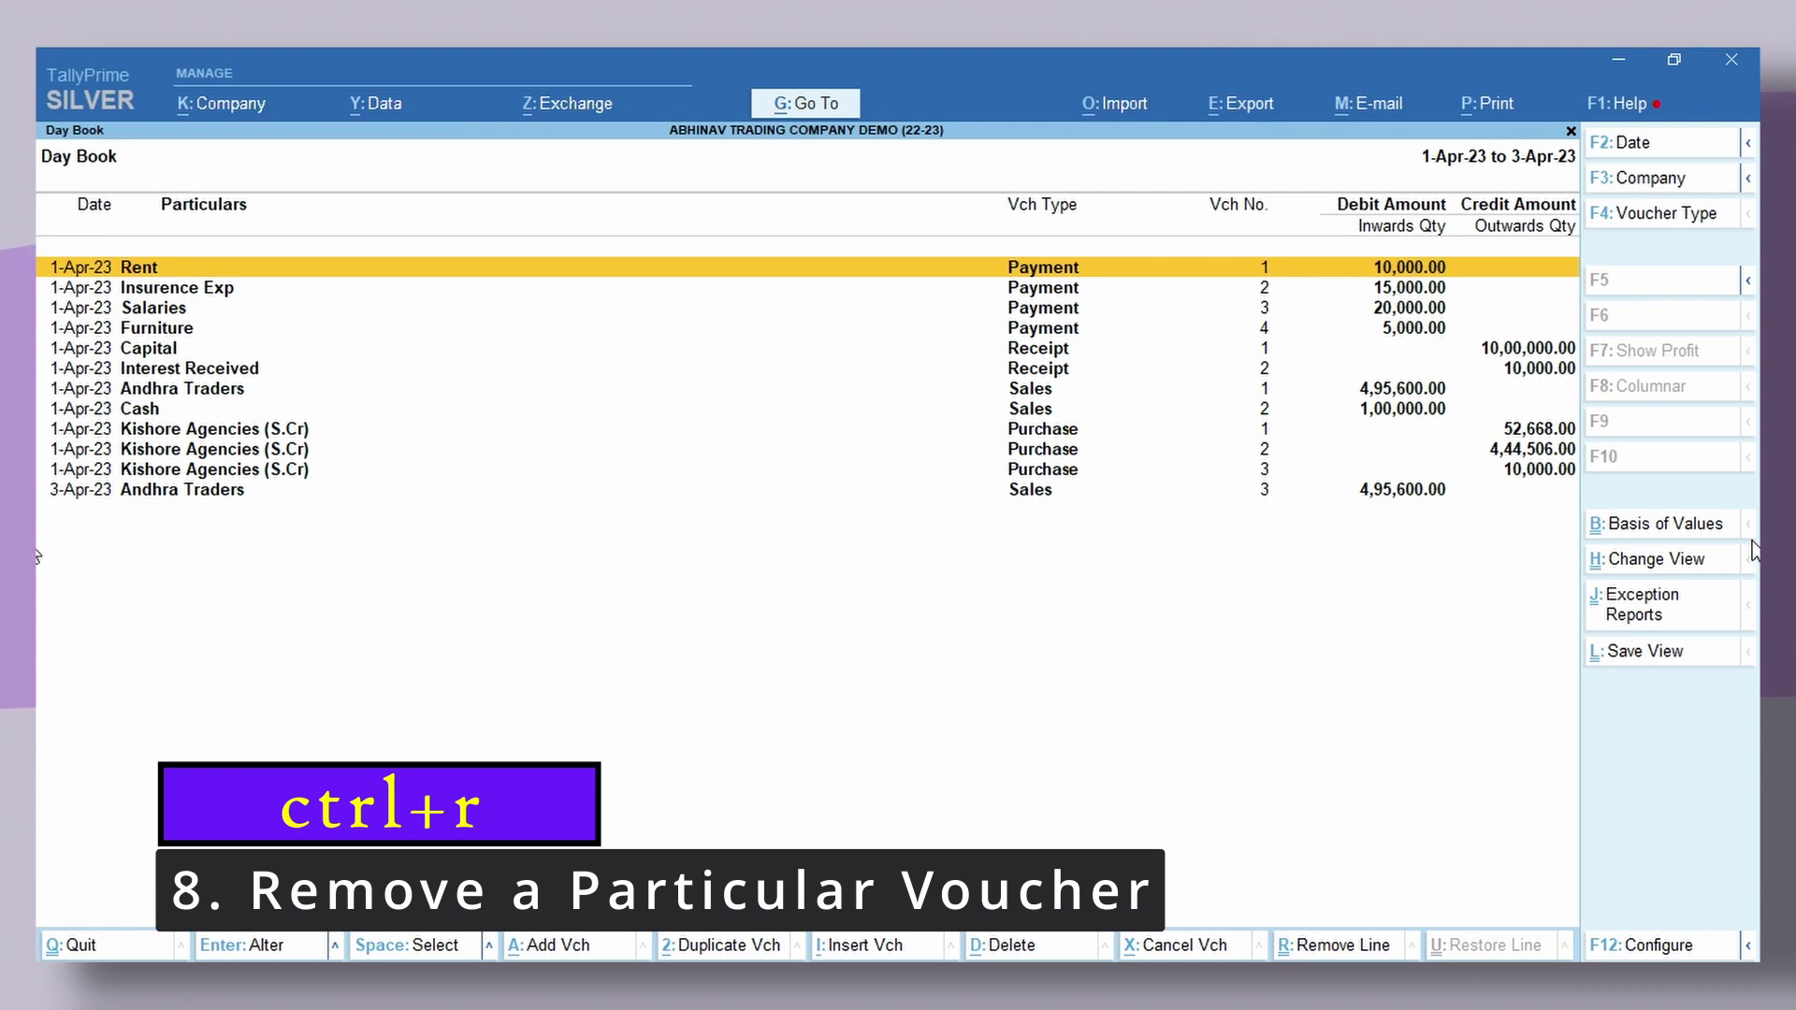
Step: Remove the Rent, Insurence Exp, Salaries and Furniture payment lines from the Day Book view and restore them
{"action": "key", "text": "space"}
{"action": "key", "text": "space"}
{"action": "key", "text": "space"}
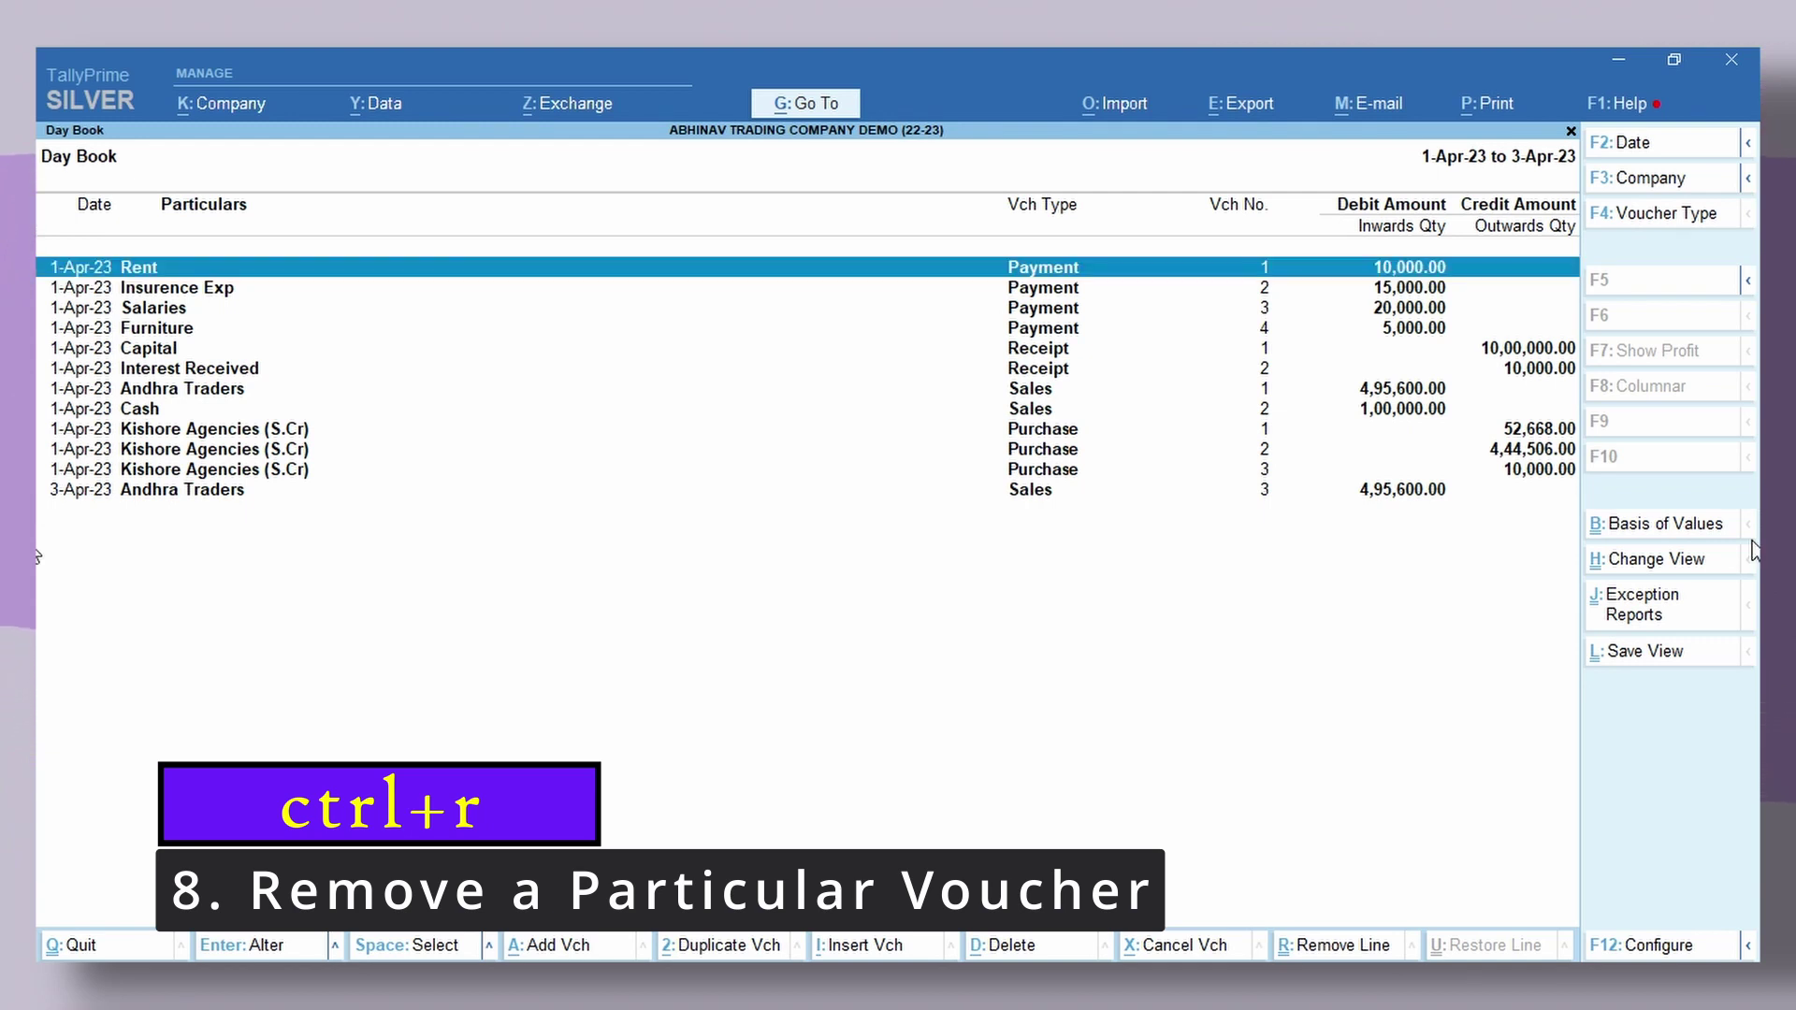
{"action": "key", "text": "space"}
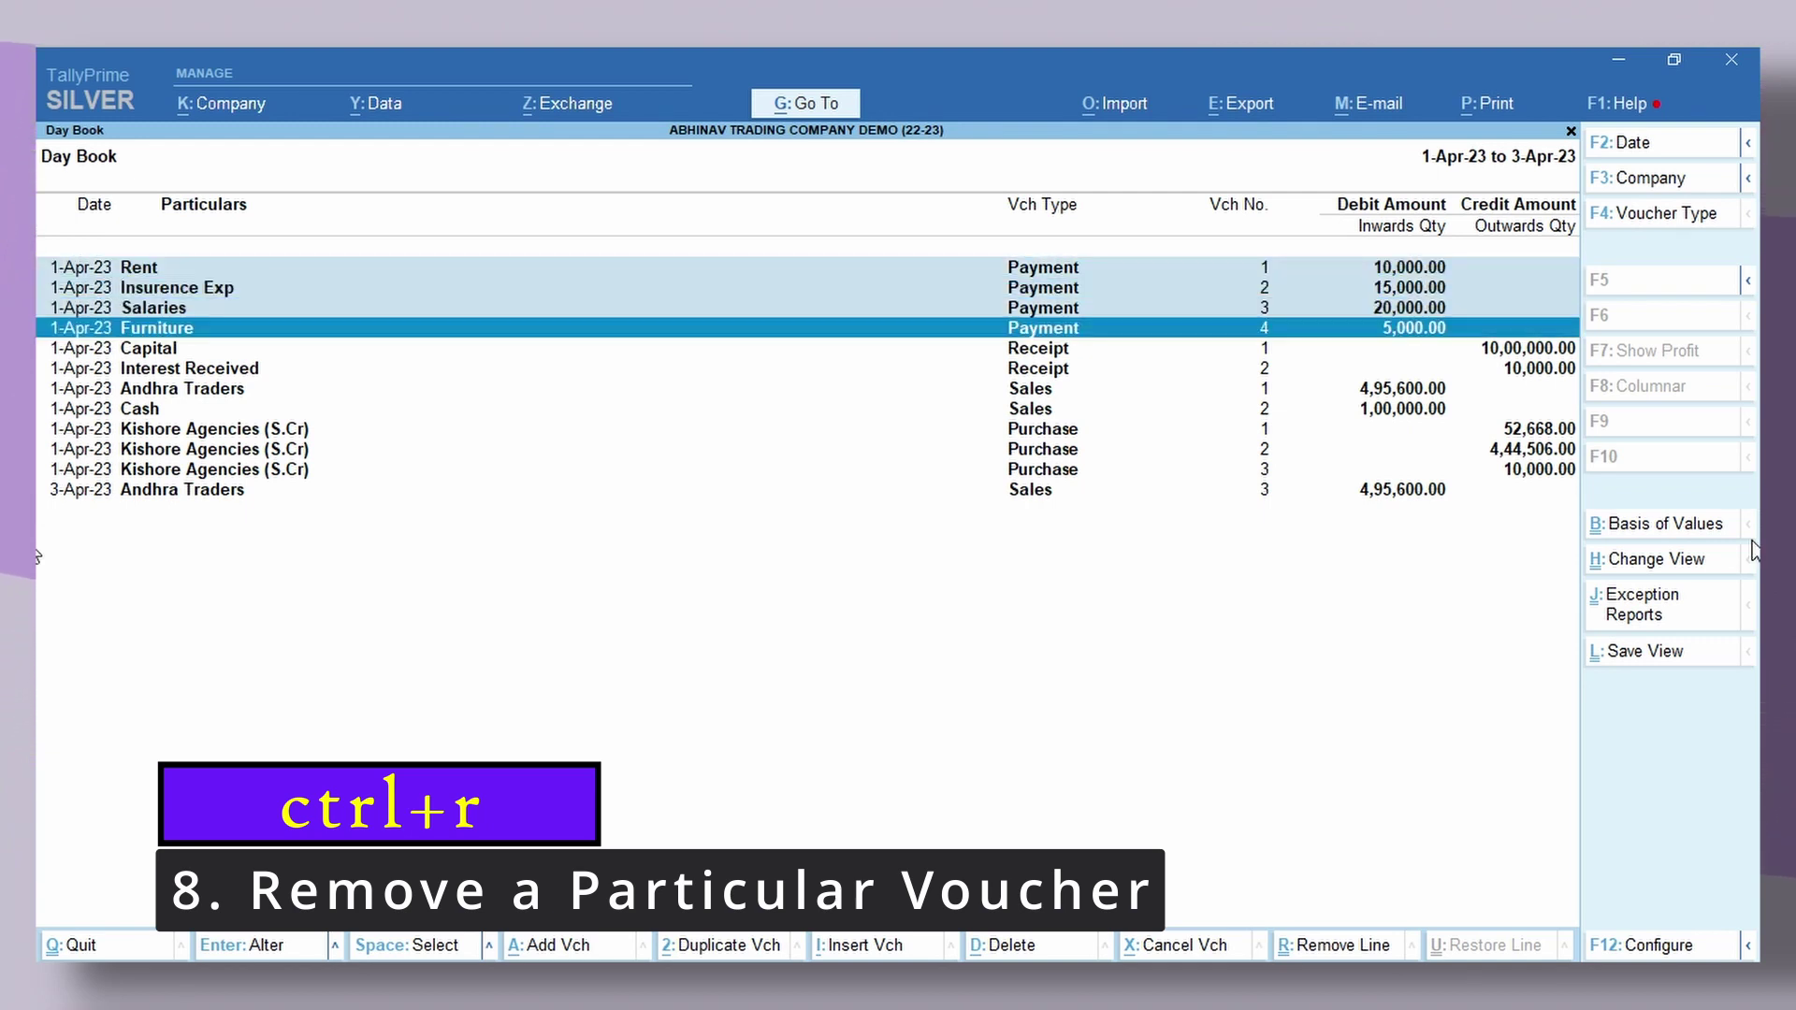
{"action": "key", "text": "ctrl+r"}
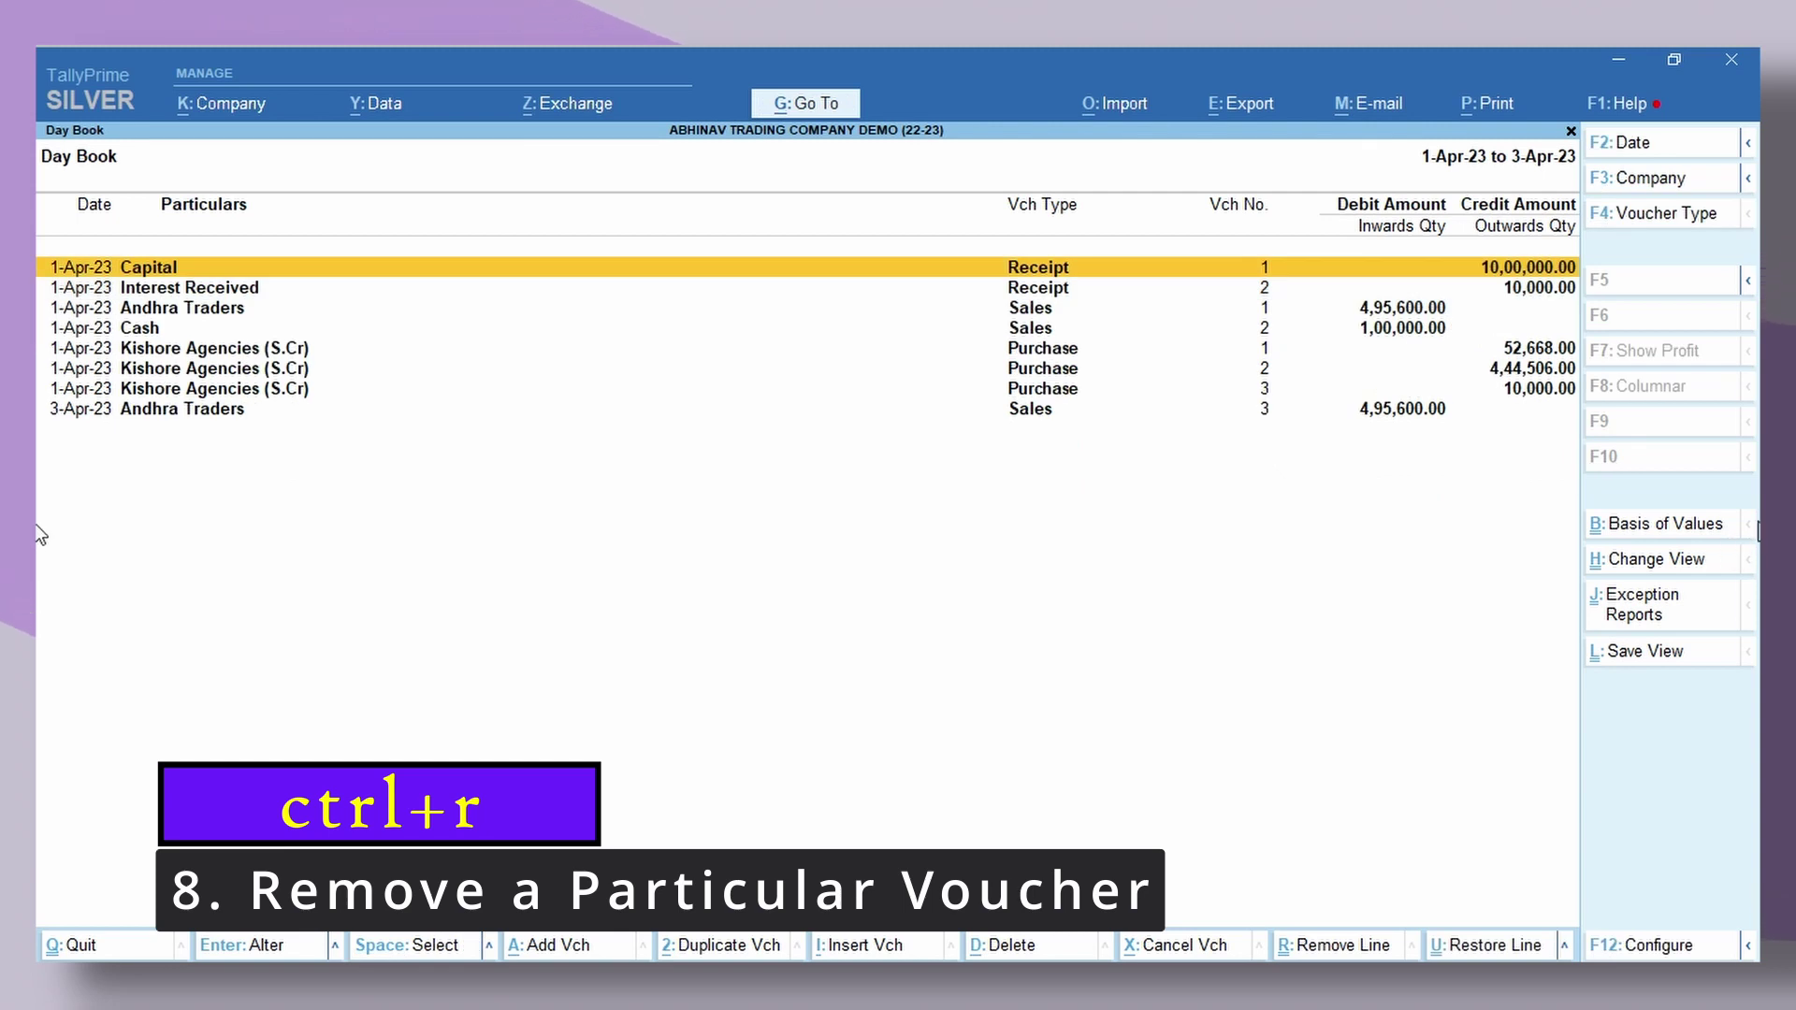
{"action": "key", "text": "ctrl+u"}
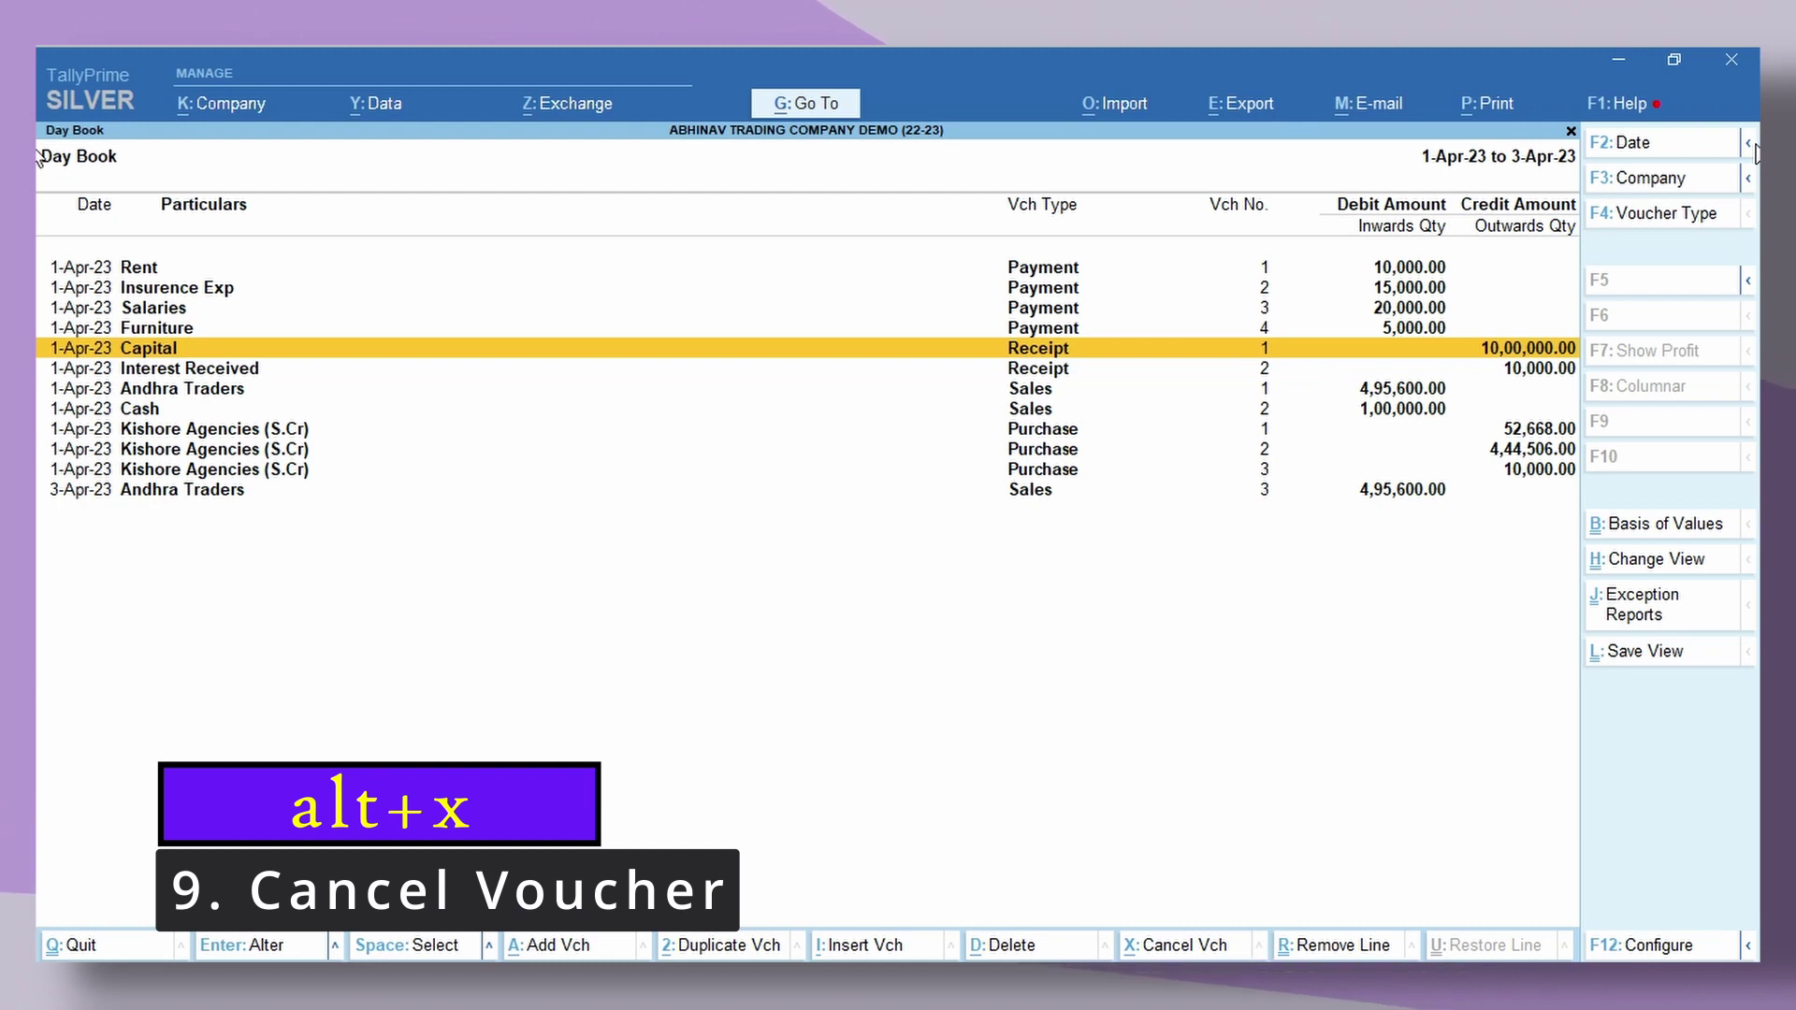
Step: Cancel the Andhra Traders sales voucher no. 1 dated 1-Apr-23 in the Day Book
{"action": "key", "text": "Down"}
{"action": "key", "text": "Down"}
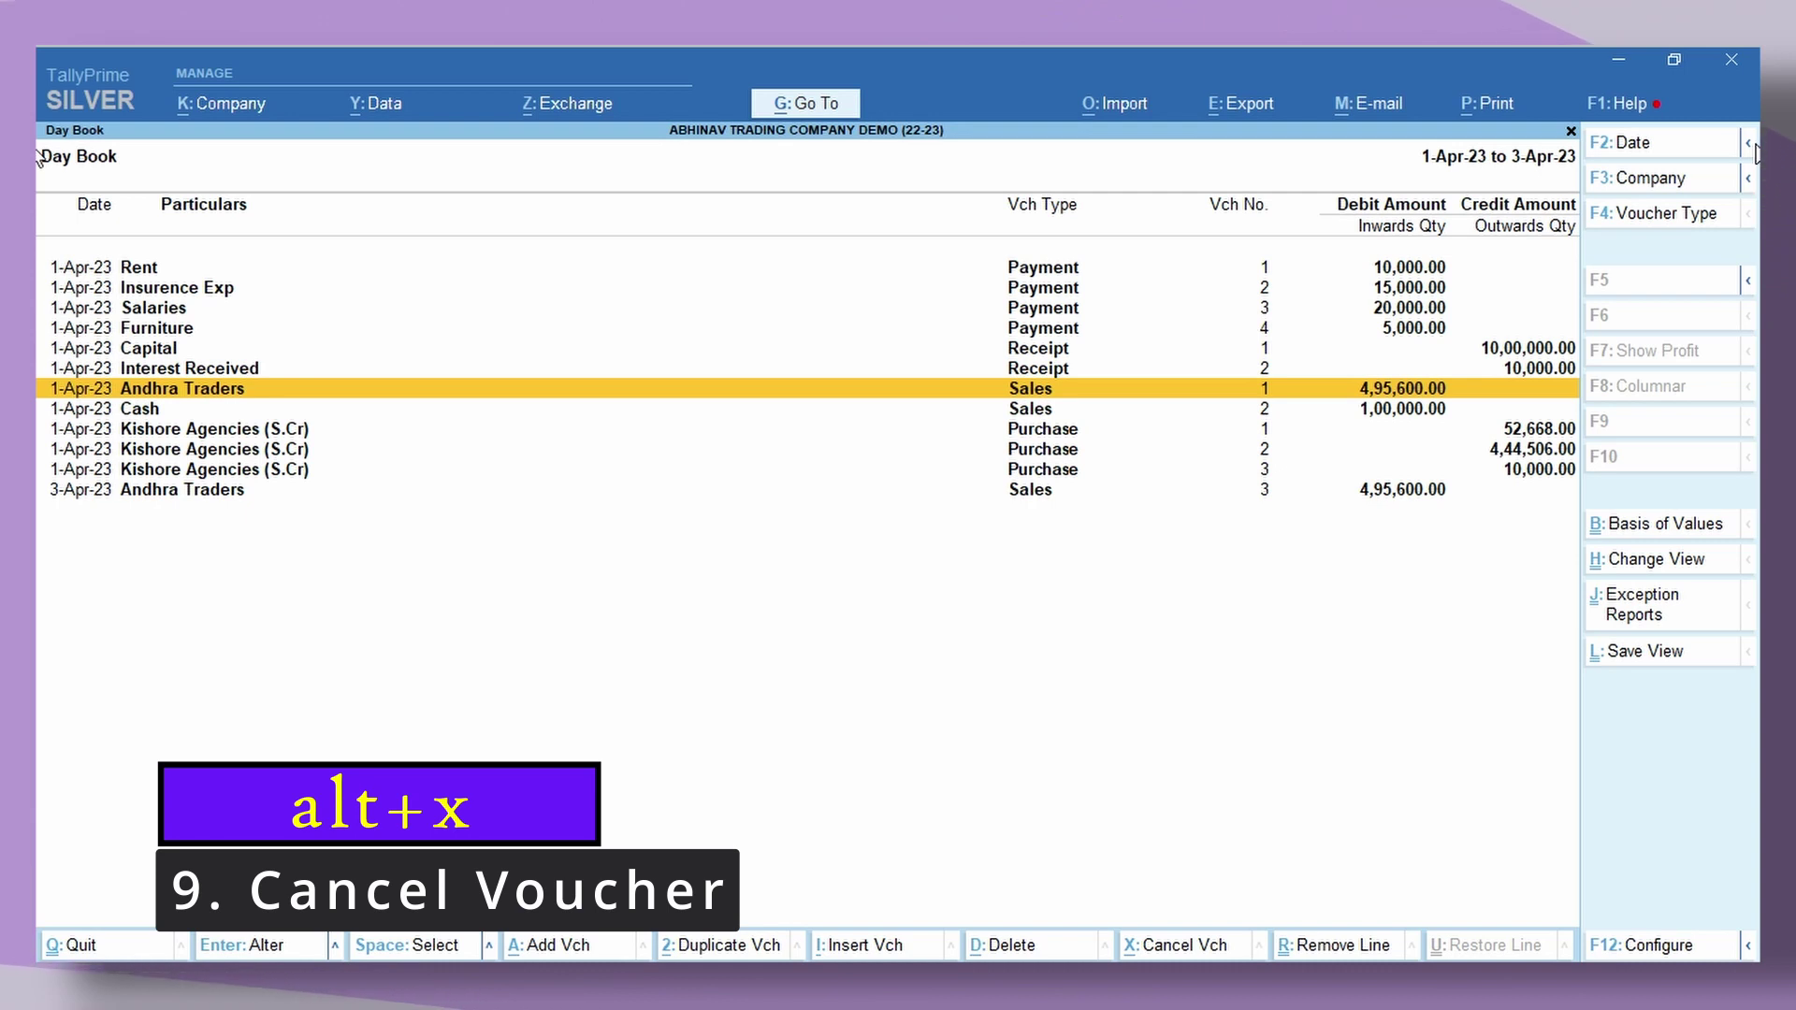
{"action": "key", "text": "space"}
{"action": "key", "text": "alt+x"}
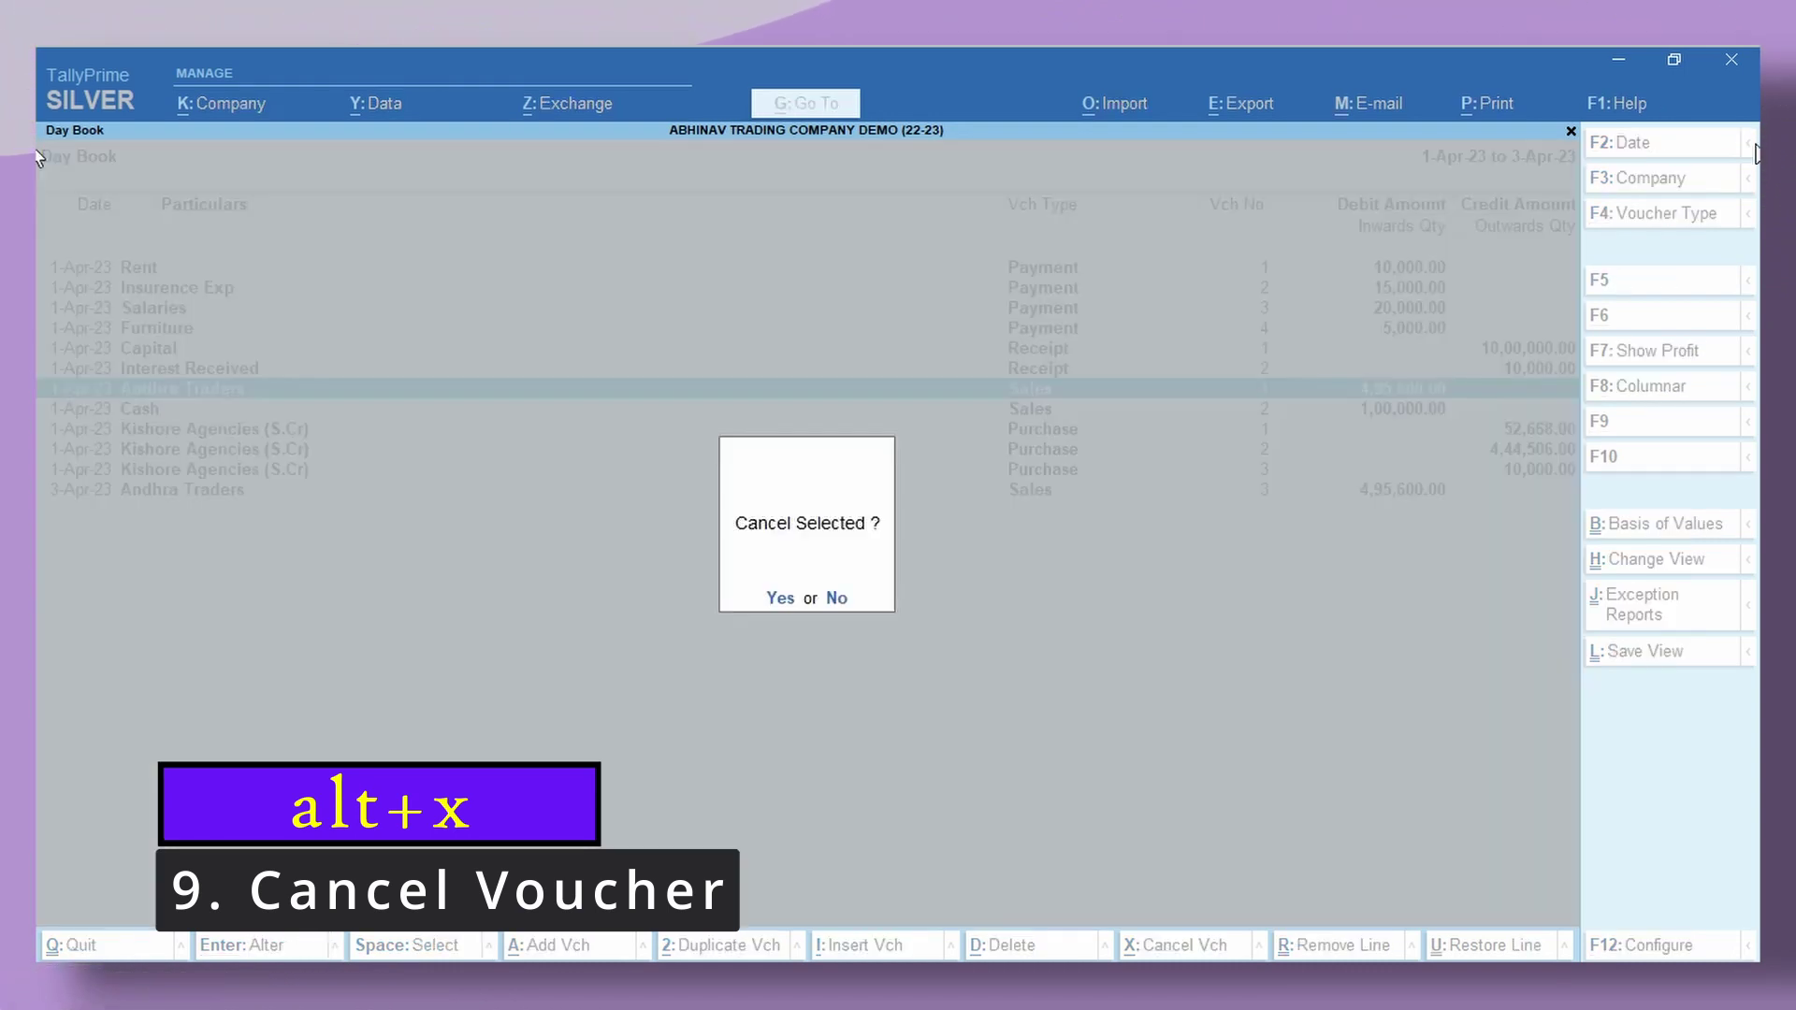
{"action": "key", "text": "Return"}
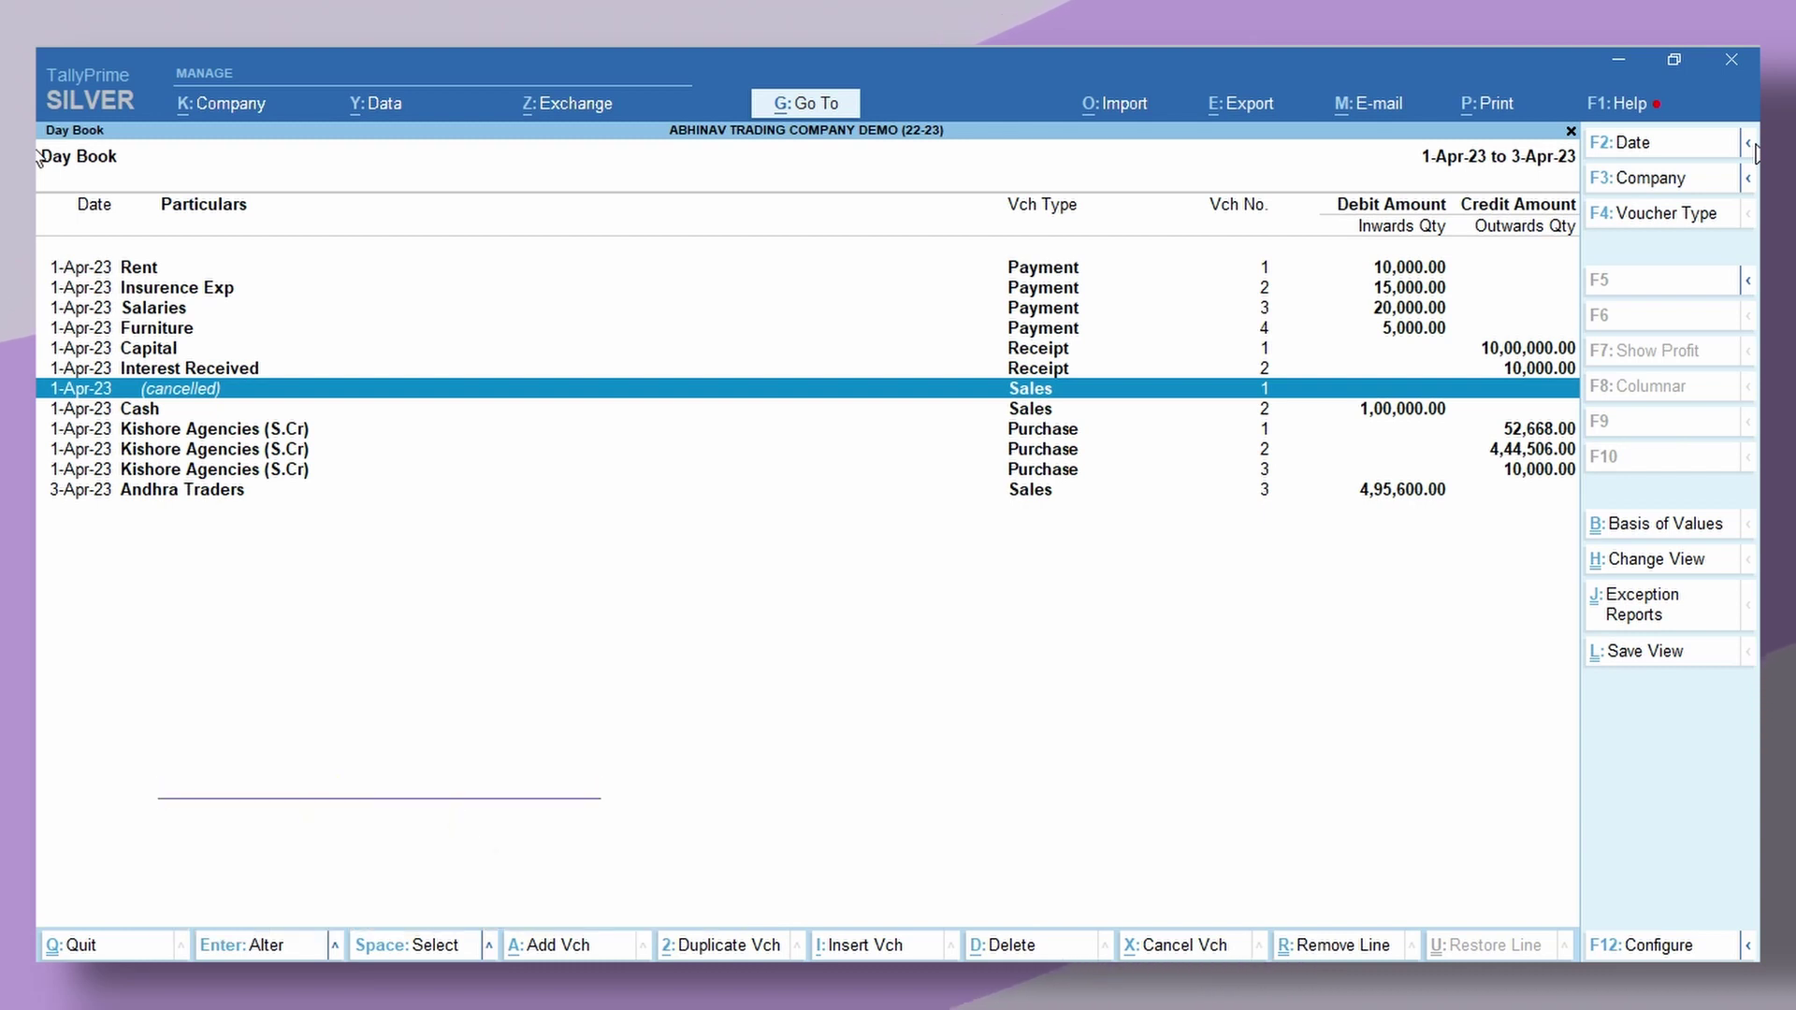
Step: Delete the Kishore Agencies (S.Cr) purchase voucher no. 2 from the Day Book
{"action": "key", "text": "Down"}
{"action": "key", "text": "Down"}
{"action": "key", "text": "Down"}
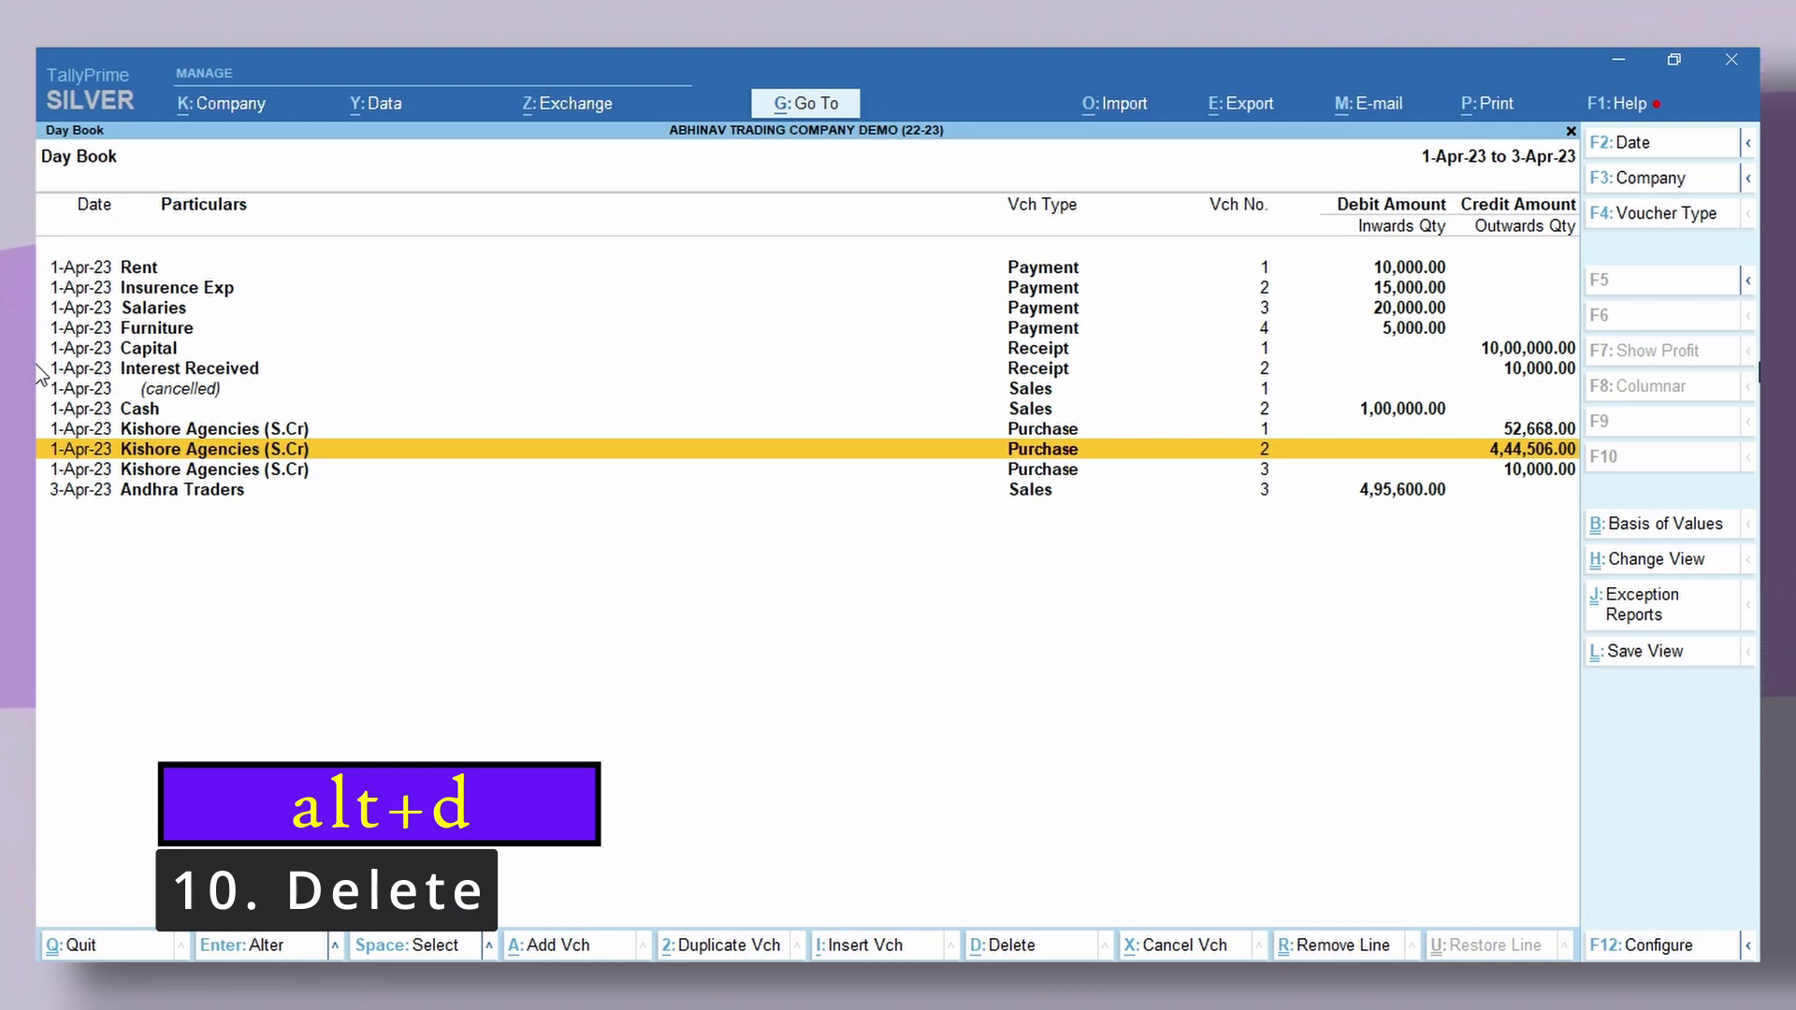
{"action": "key", "text": "alt+d"}
{"action": "key", "text": "alt+d"}
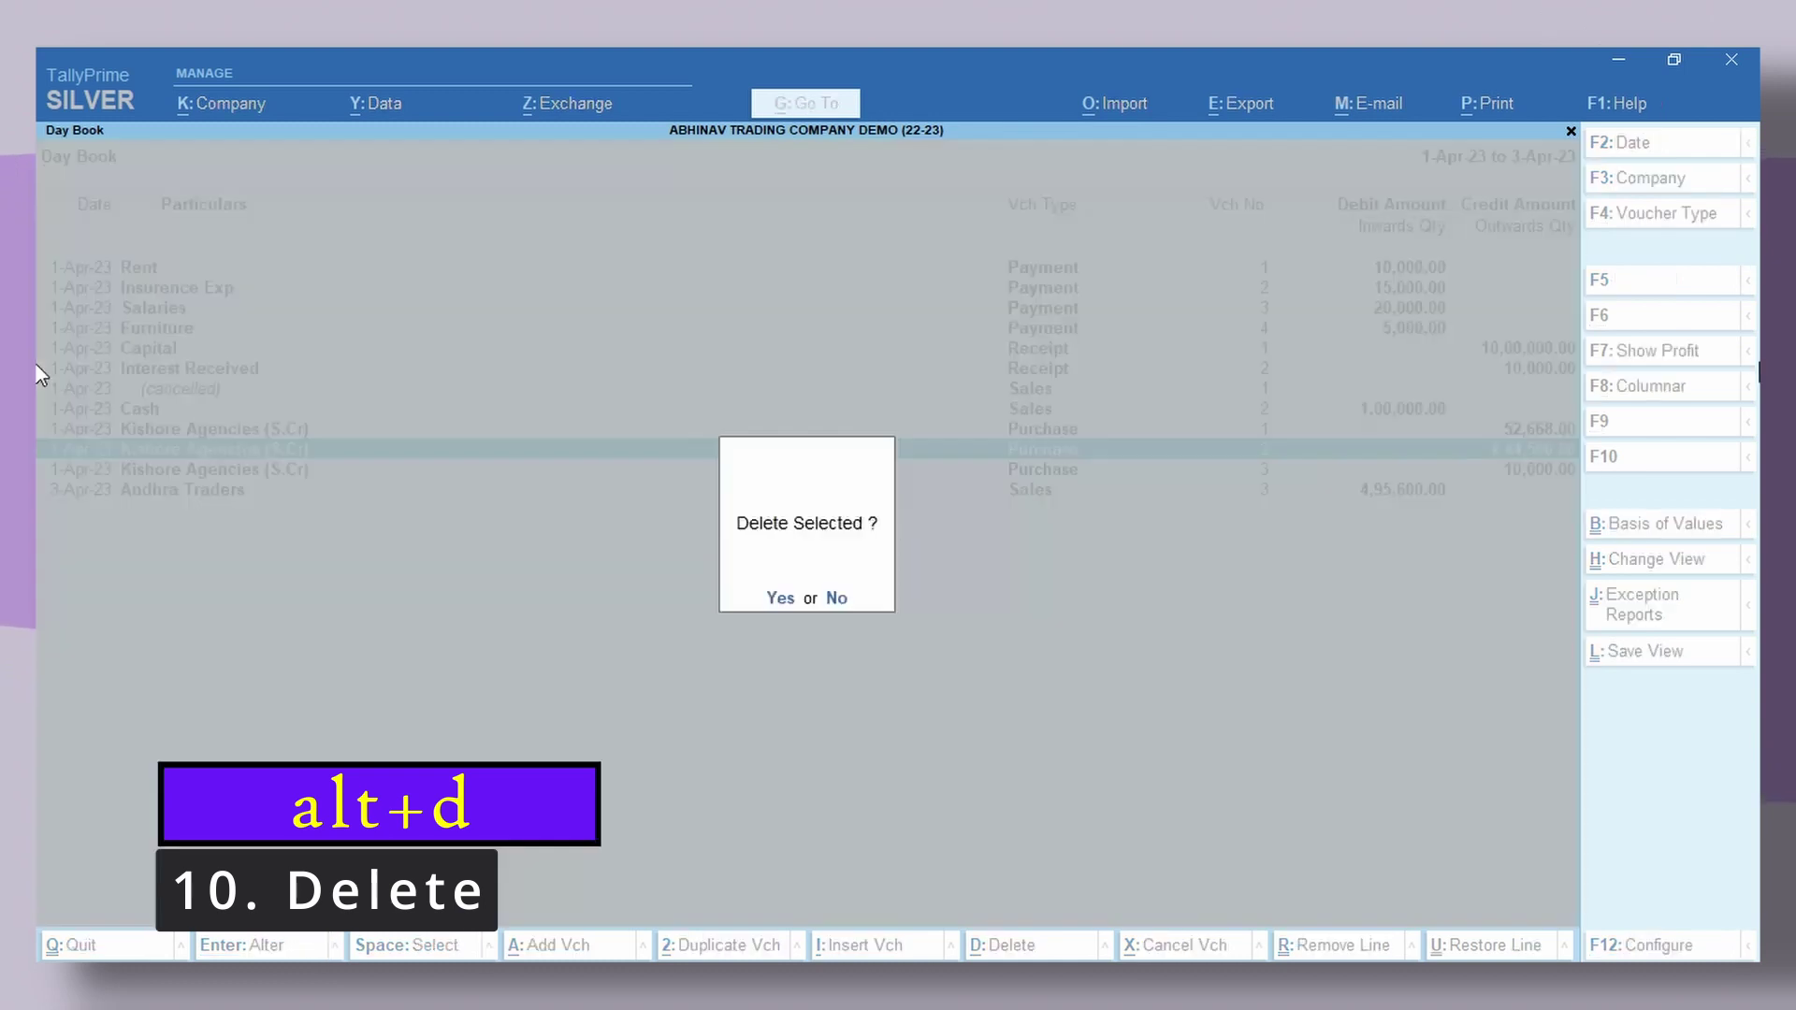
{"action": "key", "text": "y"}
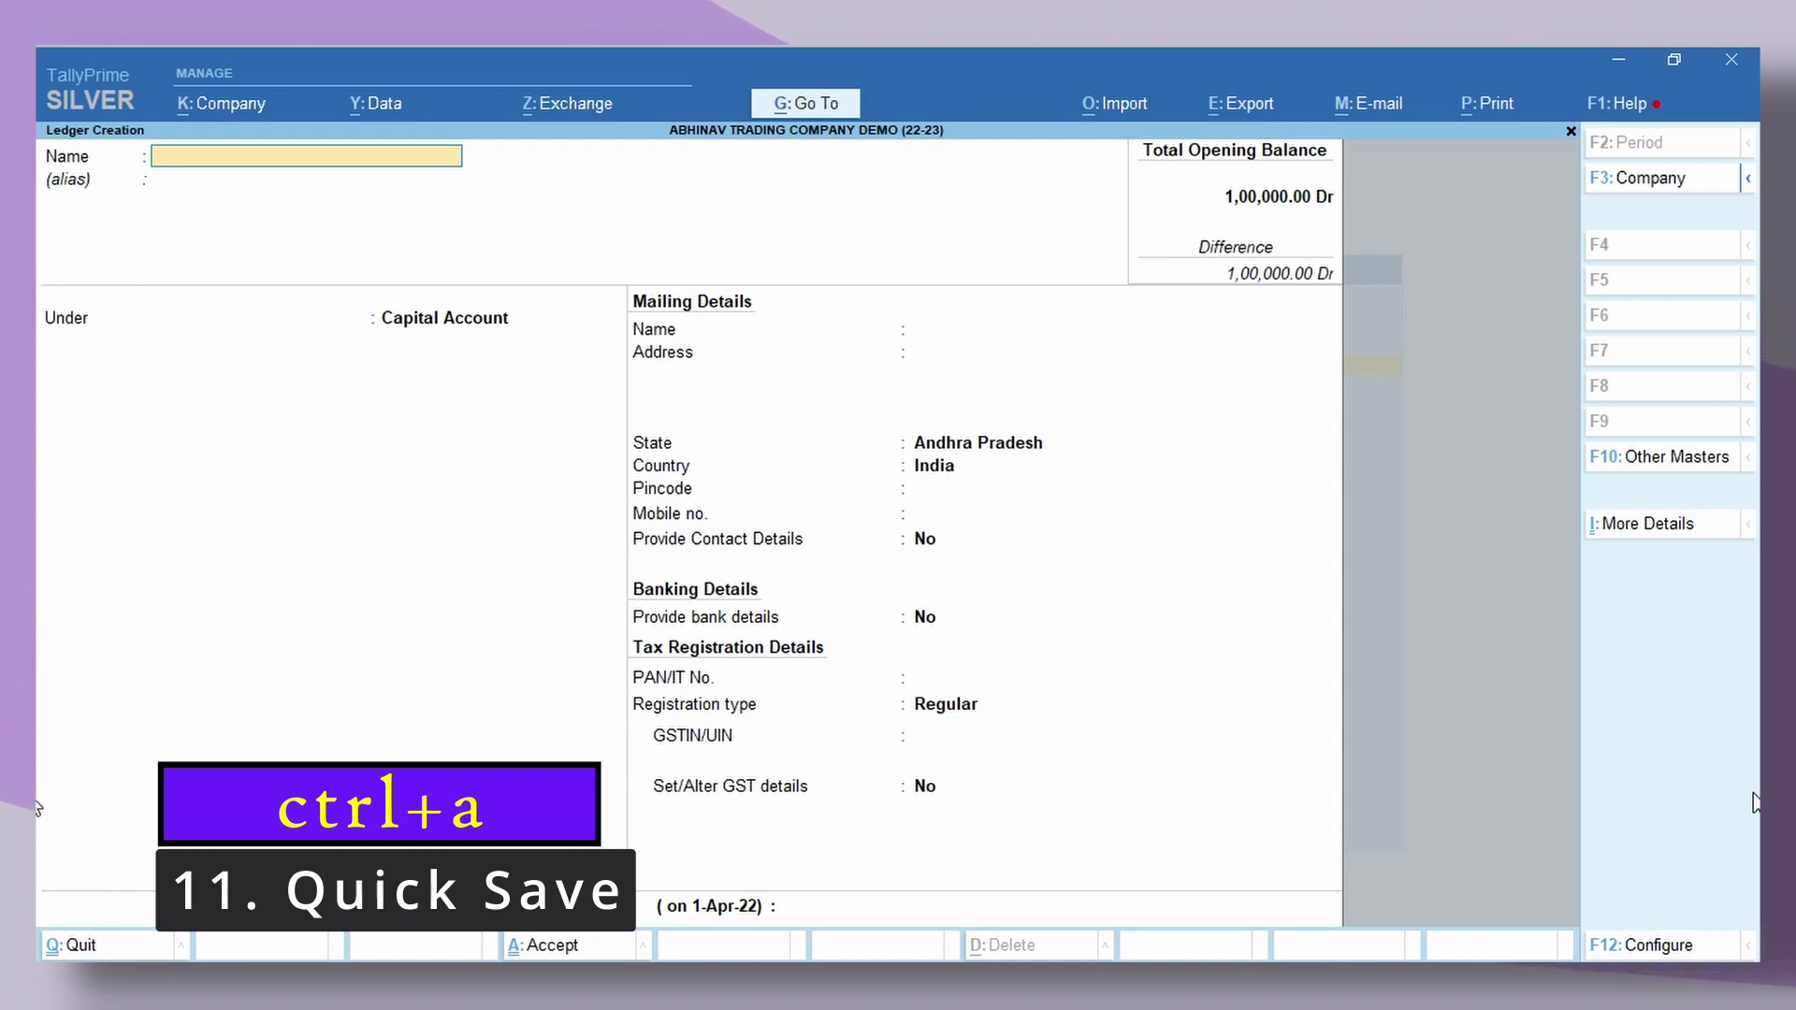
Step: Create a ledger named S B I BANK under Bank Accounts, leave its bank account details blank, and save it
{"action": "type", "text": "S B I"}
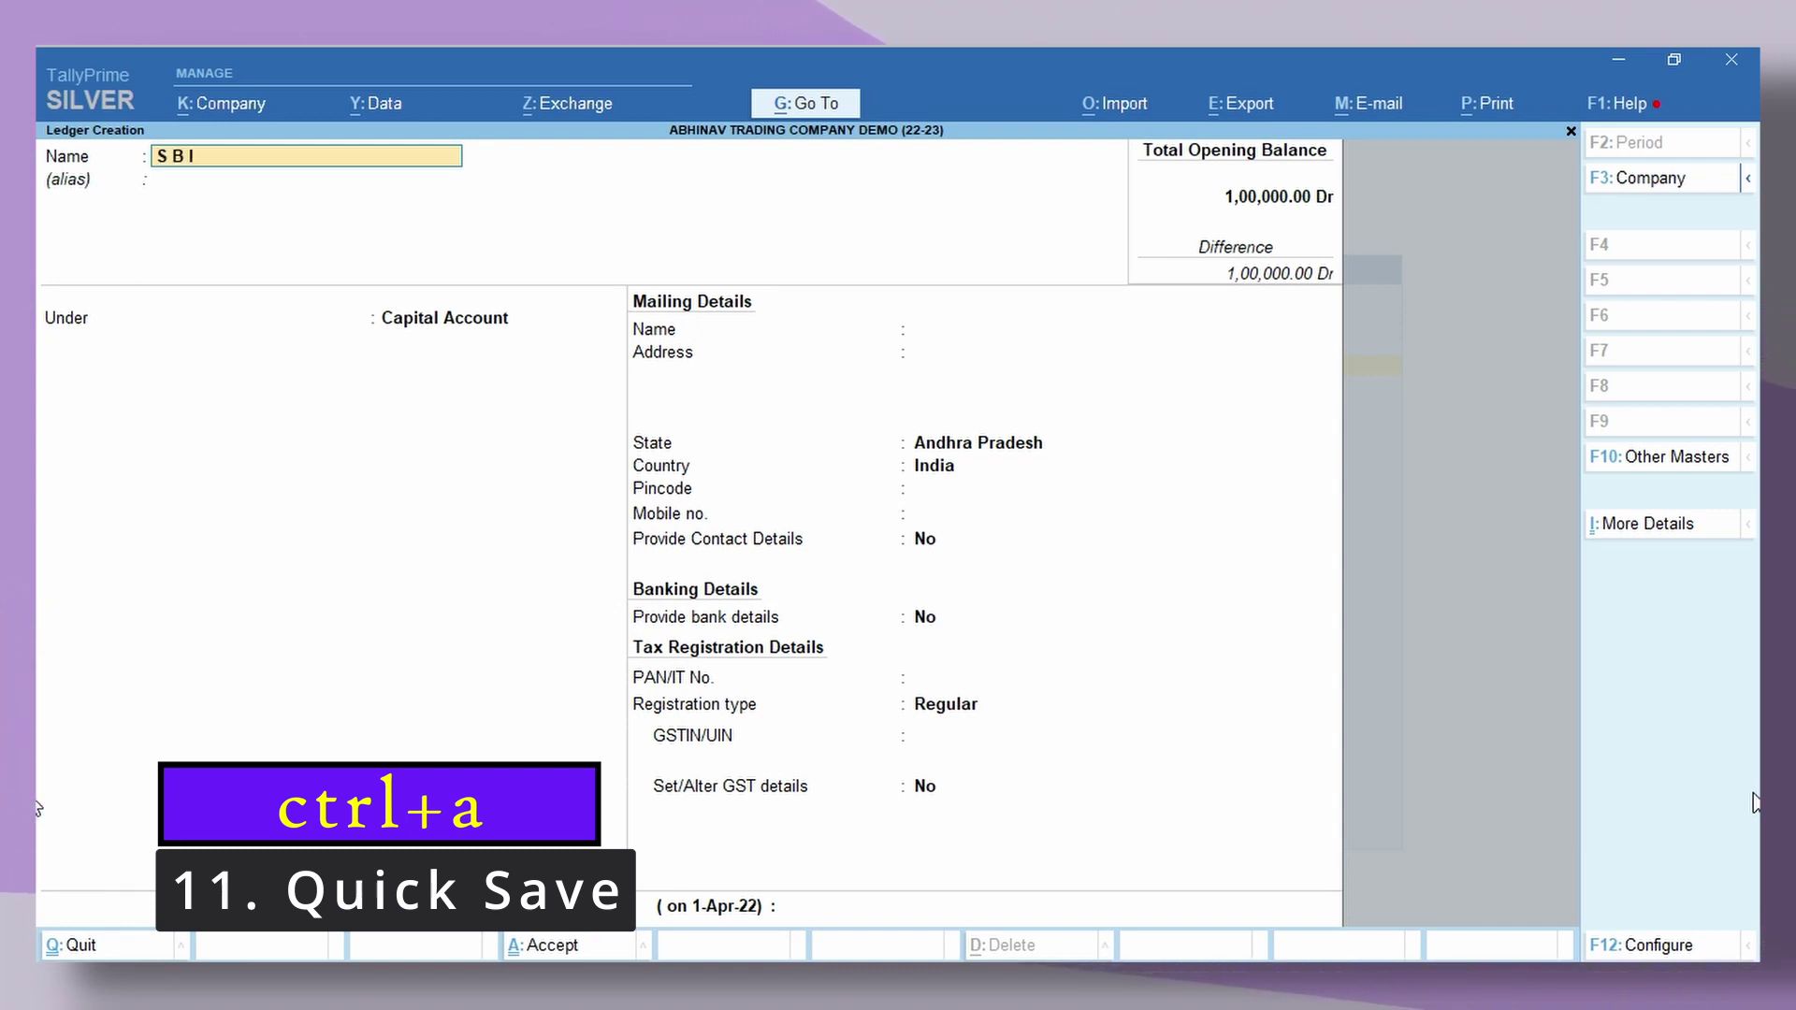
{"action": "type", "text": " BANK"}
{"action": "key", "text": "Return"}
{"action": "key", "text": "Return"}
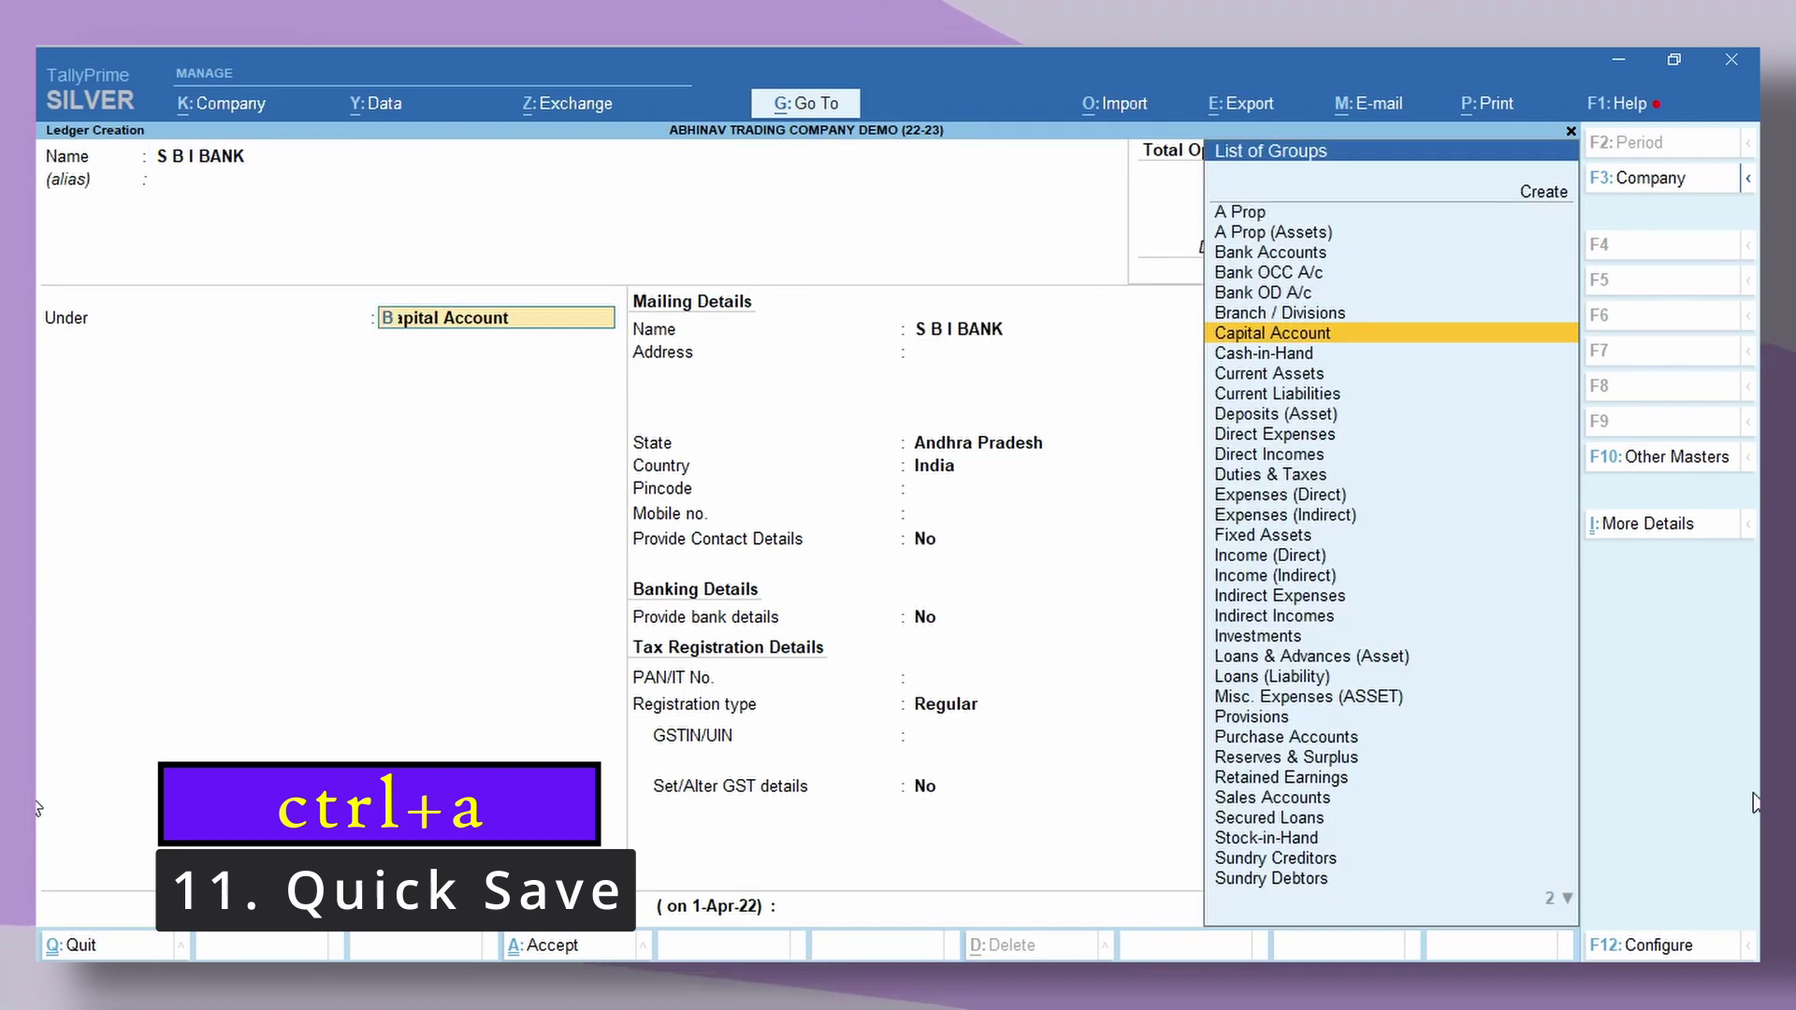
{"action": "type", "text": "BAN"}
{"action": "key", "text": "Return"}
{"action": "key", "text": "Return"}
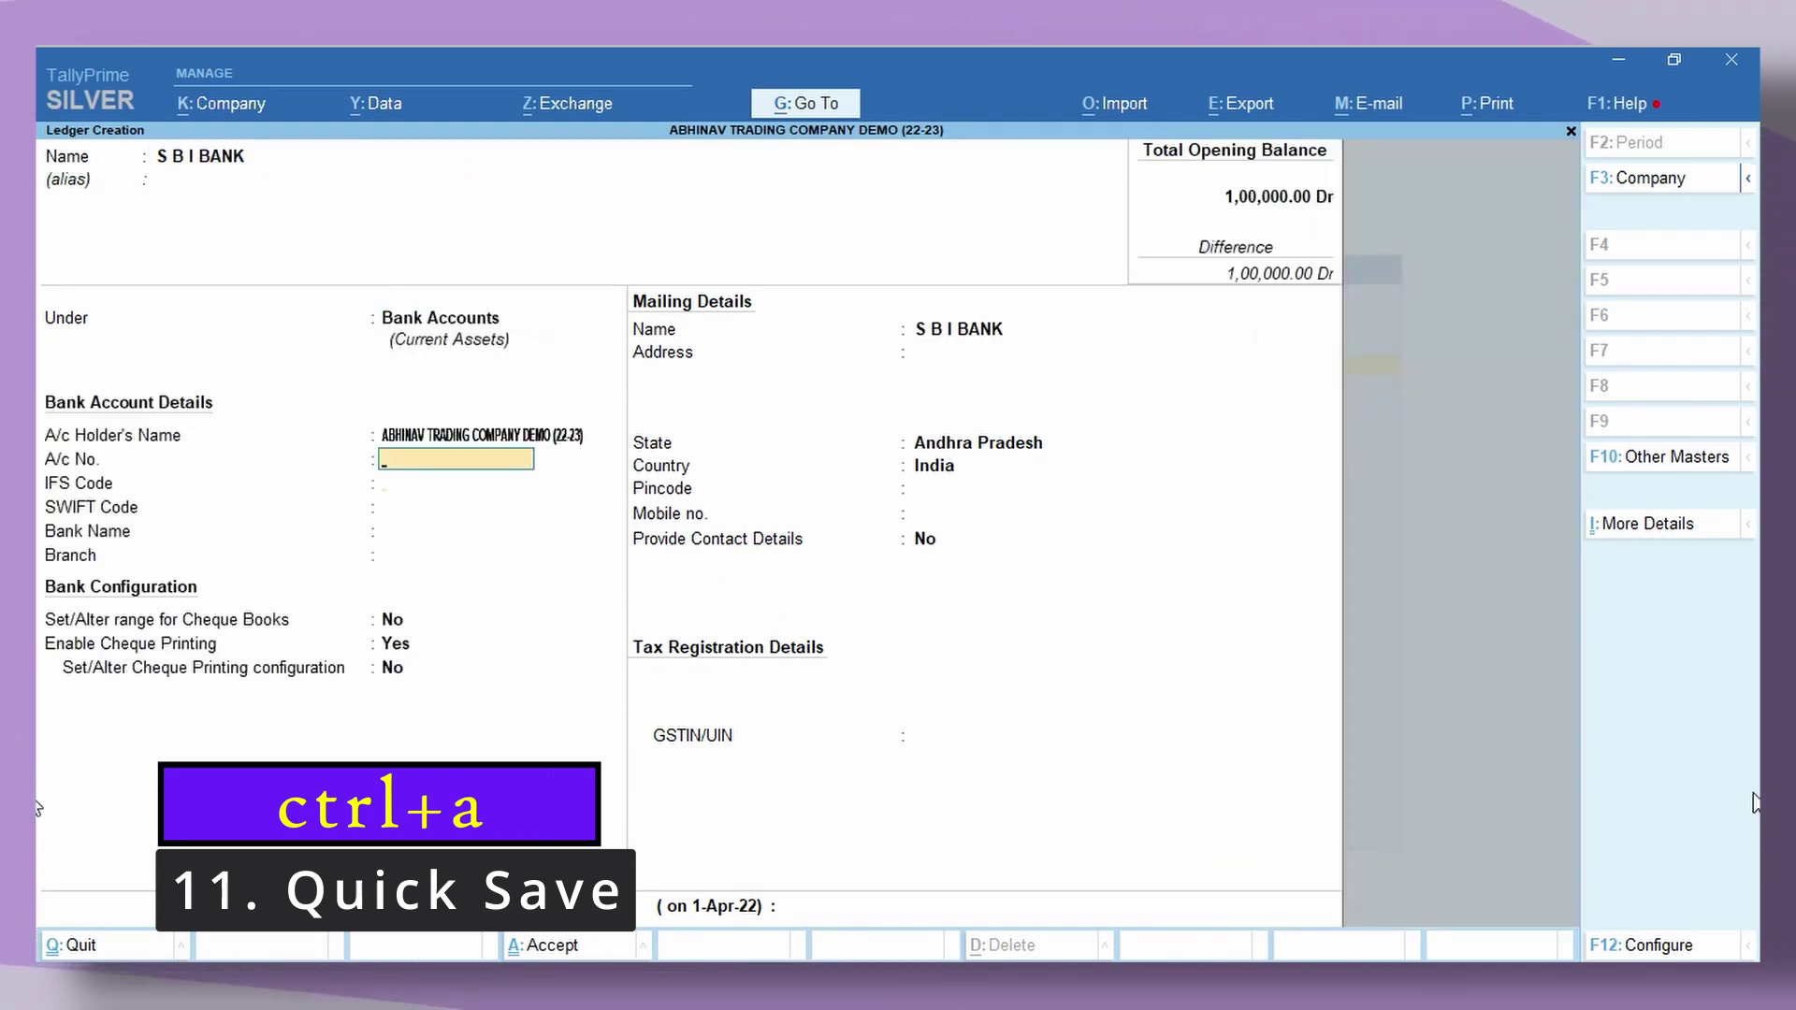
{"action": "key", "text": "Return"}
{"action": "key", "text": "Return"}
{"action": "key", "text": "ctrl"}
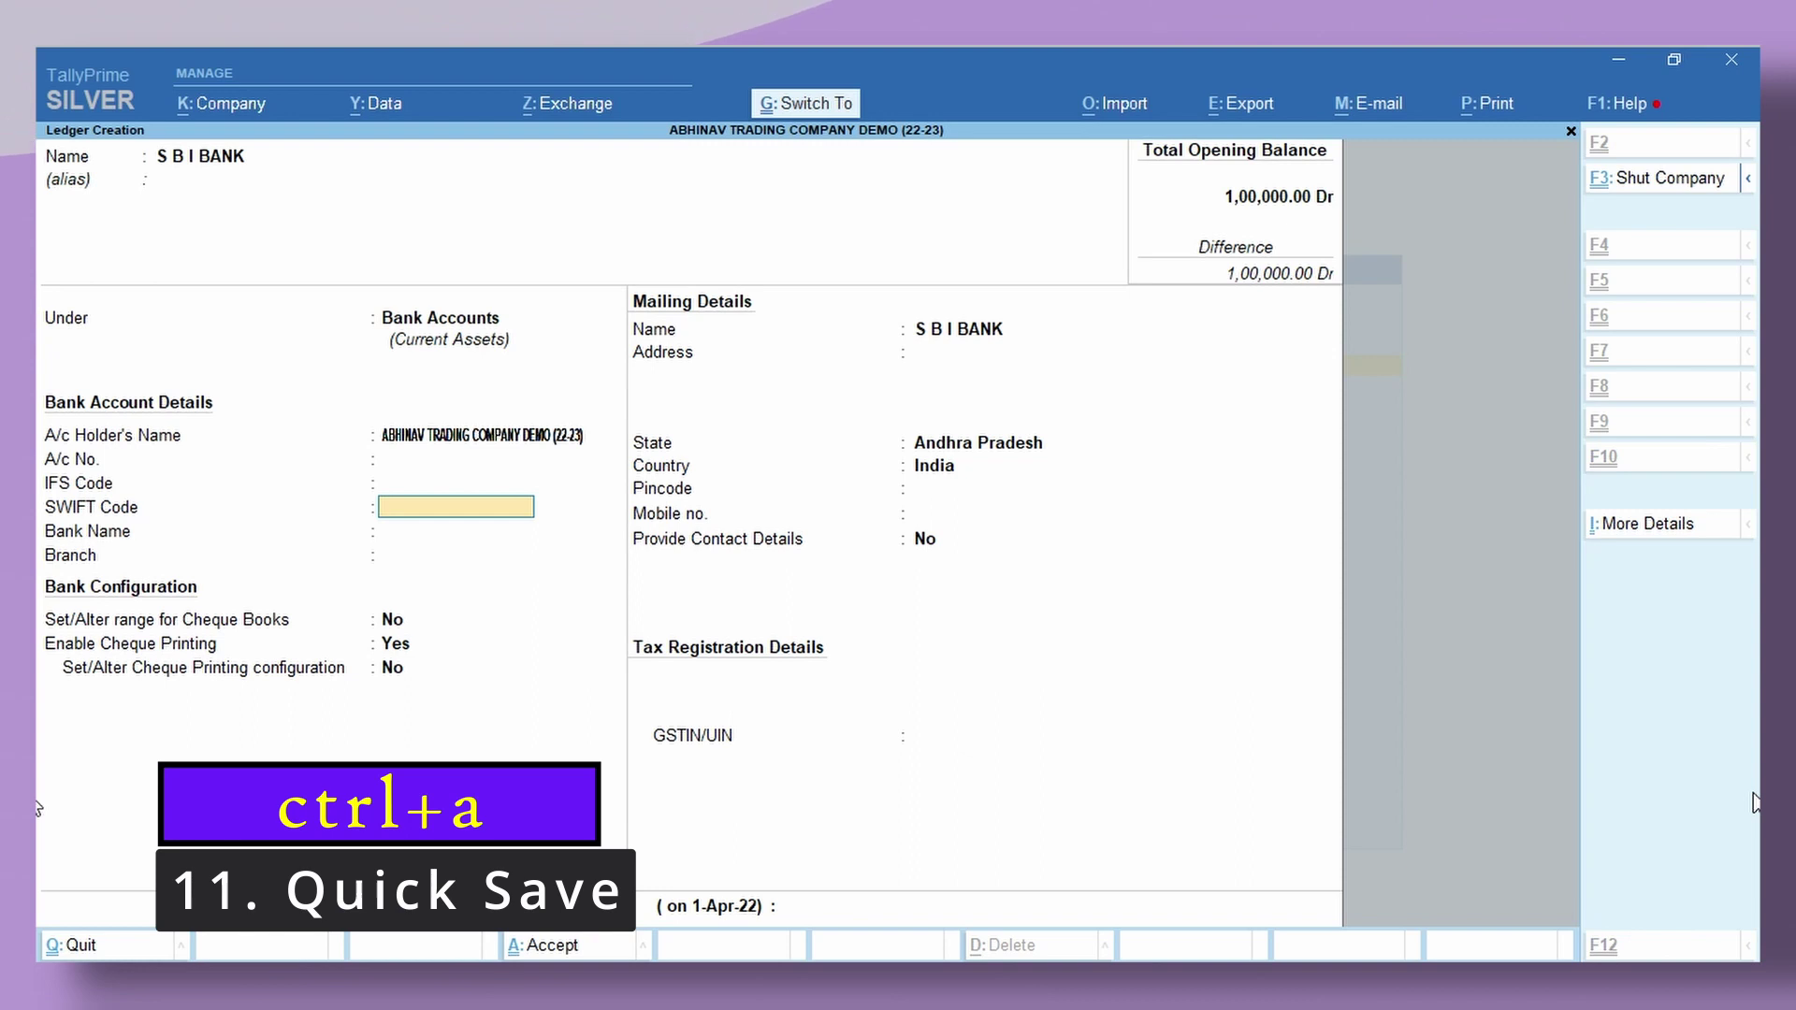
{"action": "key", "text": "ctrl+a"}
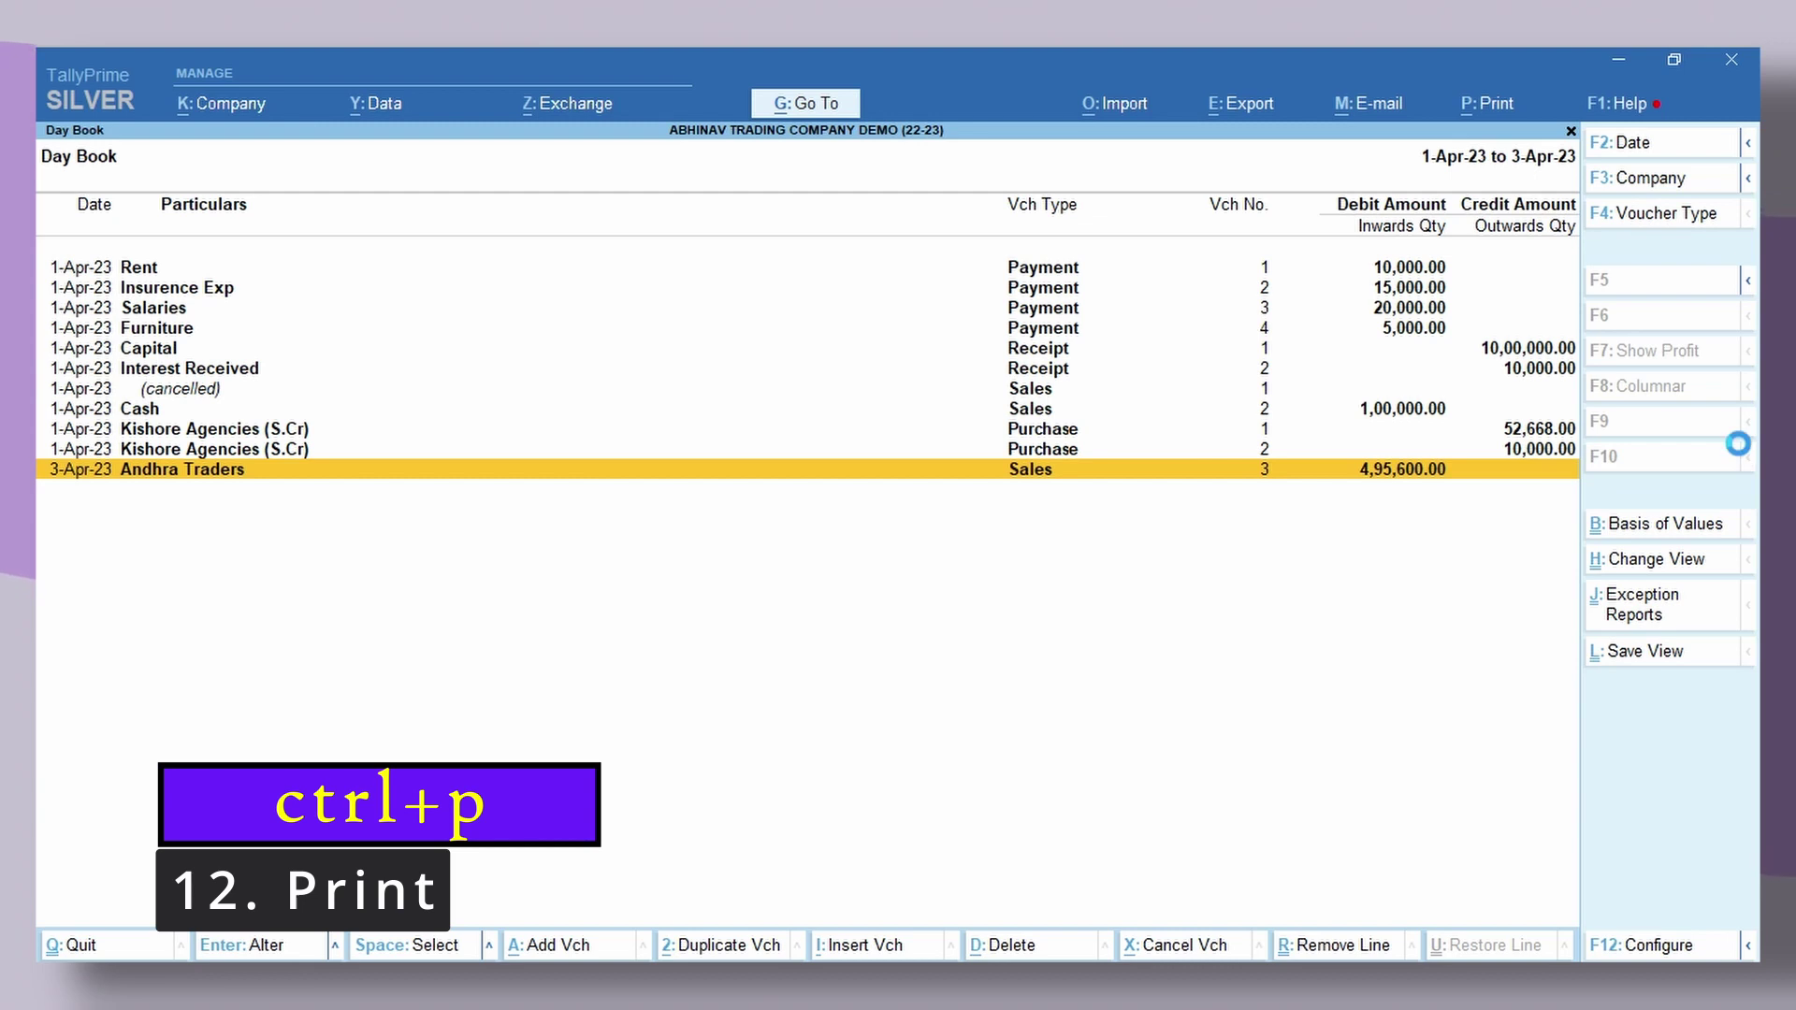
Step: Open the 3-Apr-23 Andhra Traders sales voucher from the Day Book and preview its Tax Invoice printout
{"action": "key", "text": "Return"}
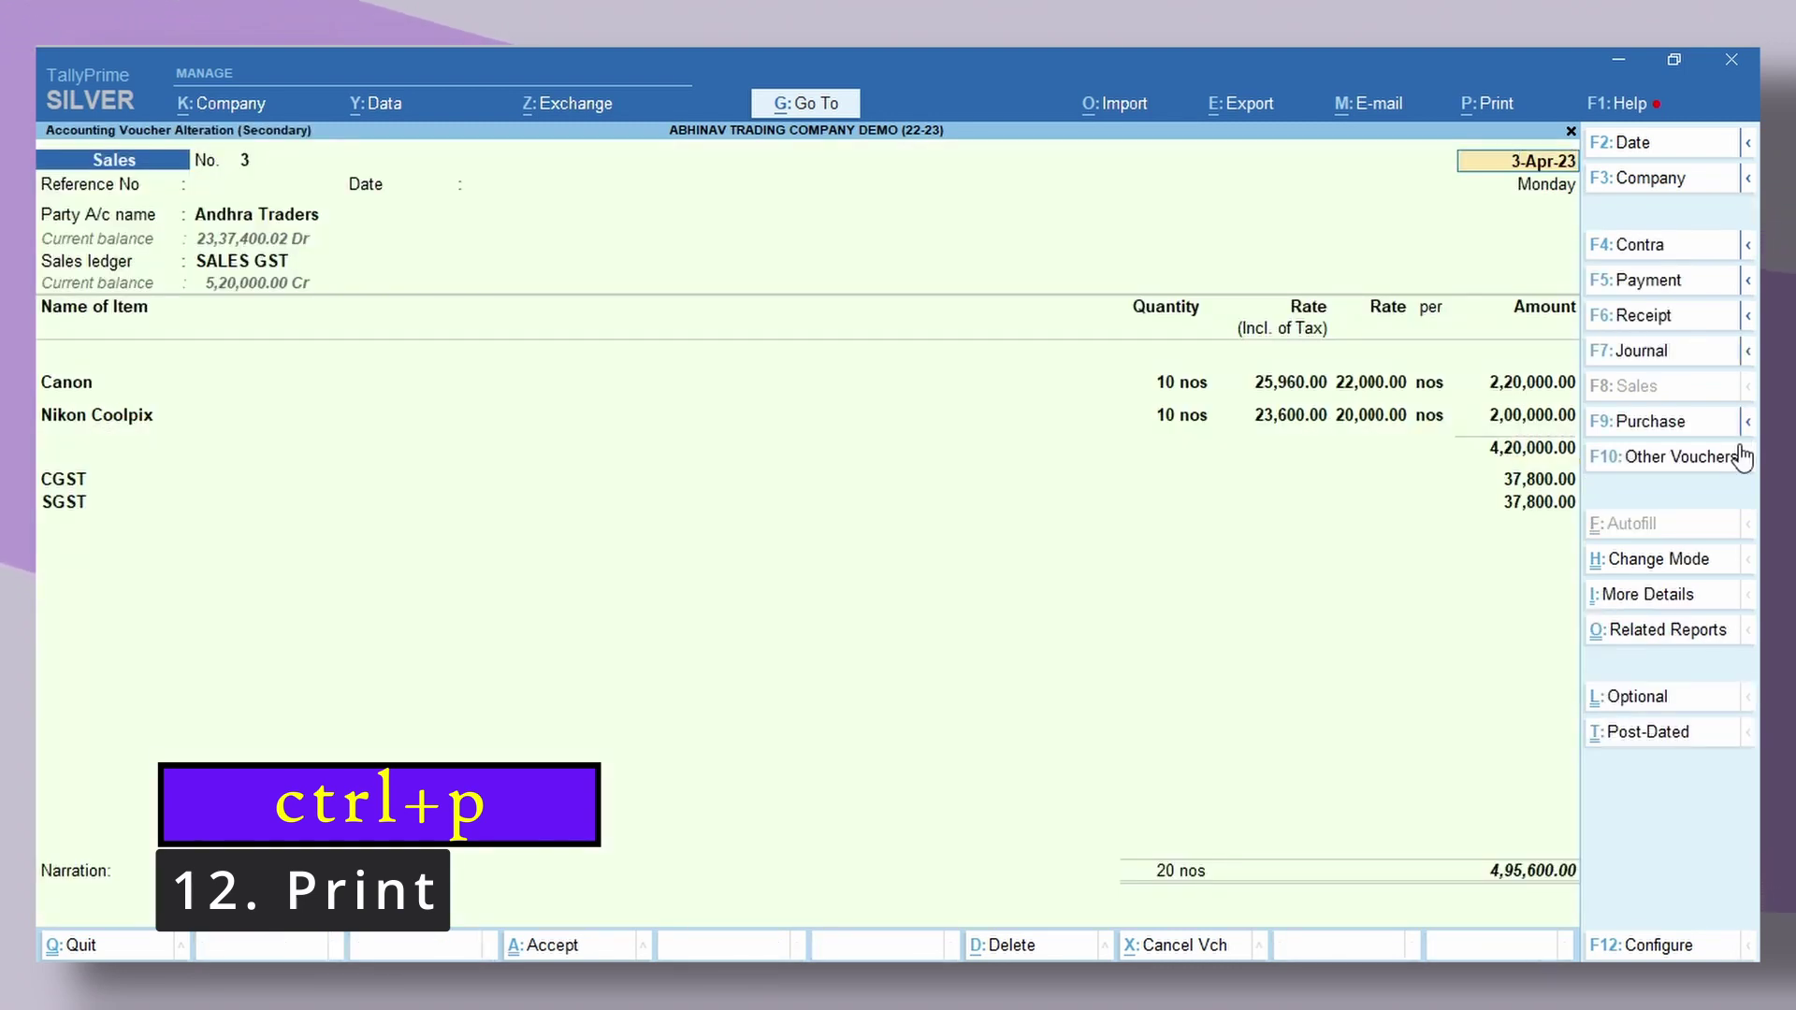
{"action": "key", "text": "ctrl+p"}
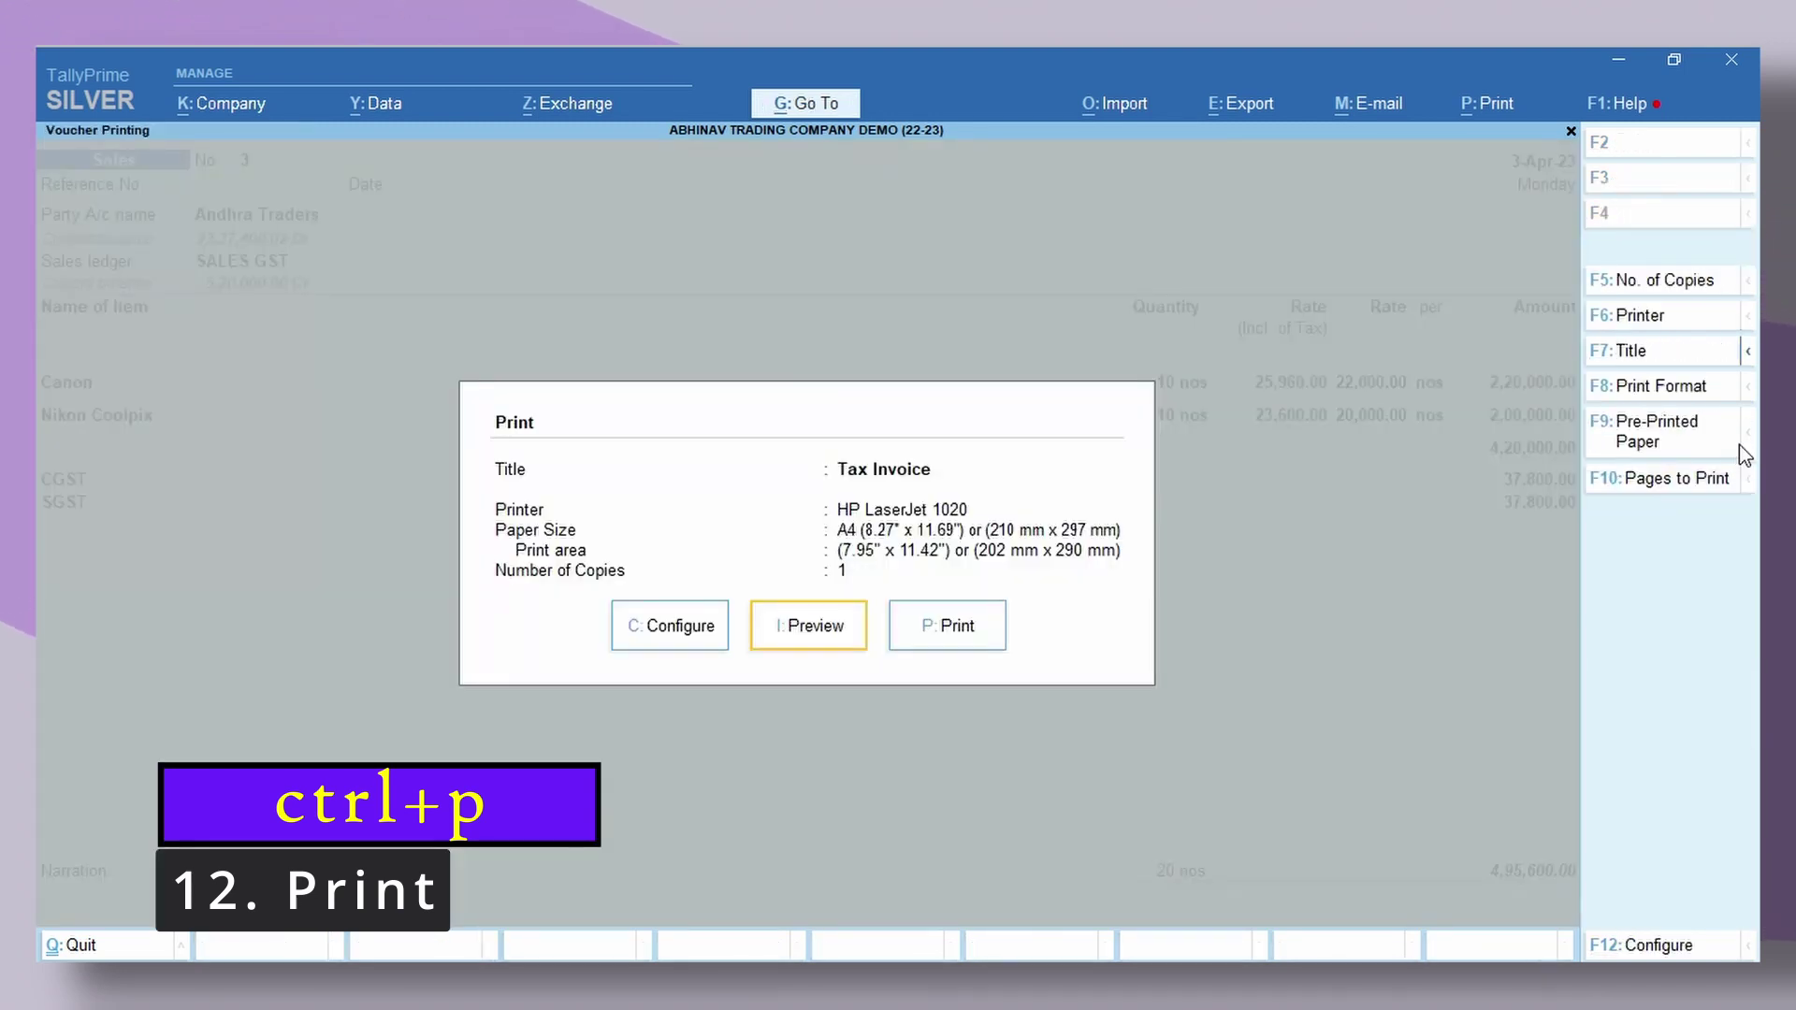
{"action": "key", "text": "Return"}
{"action": "key", "text": "Return"}
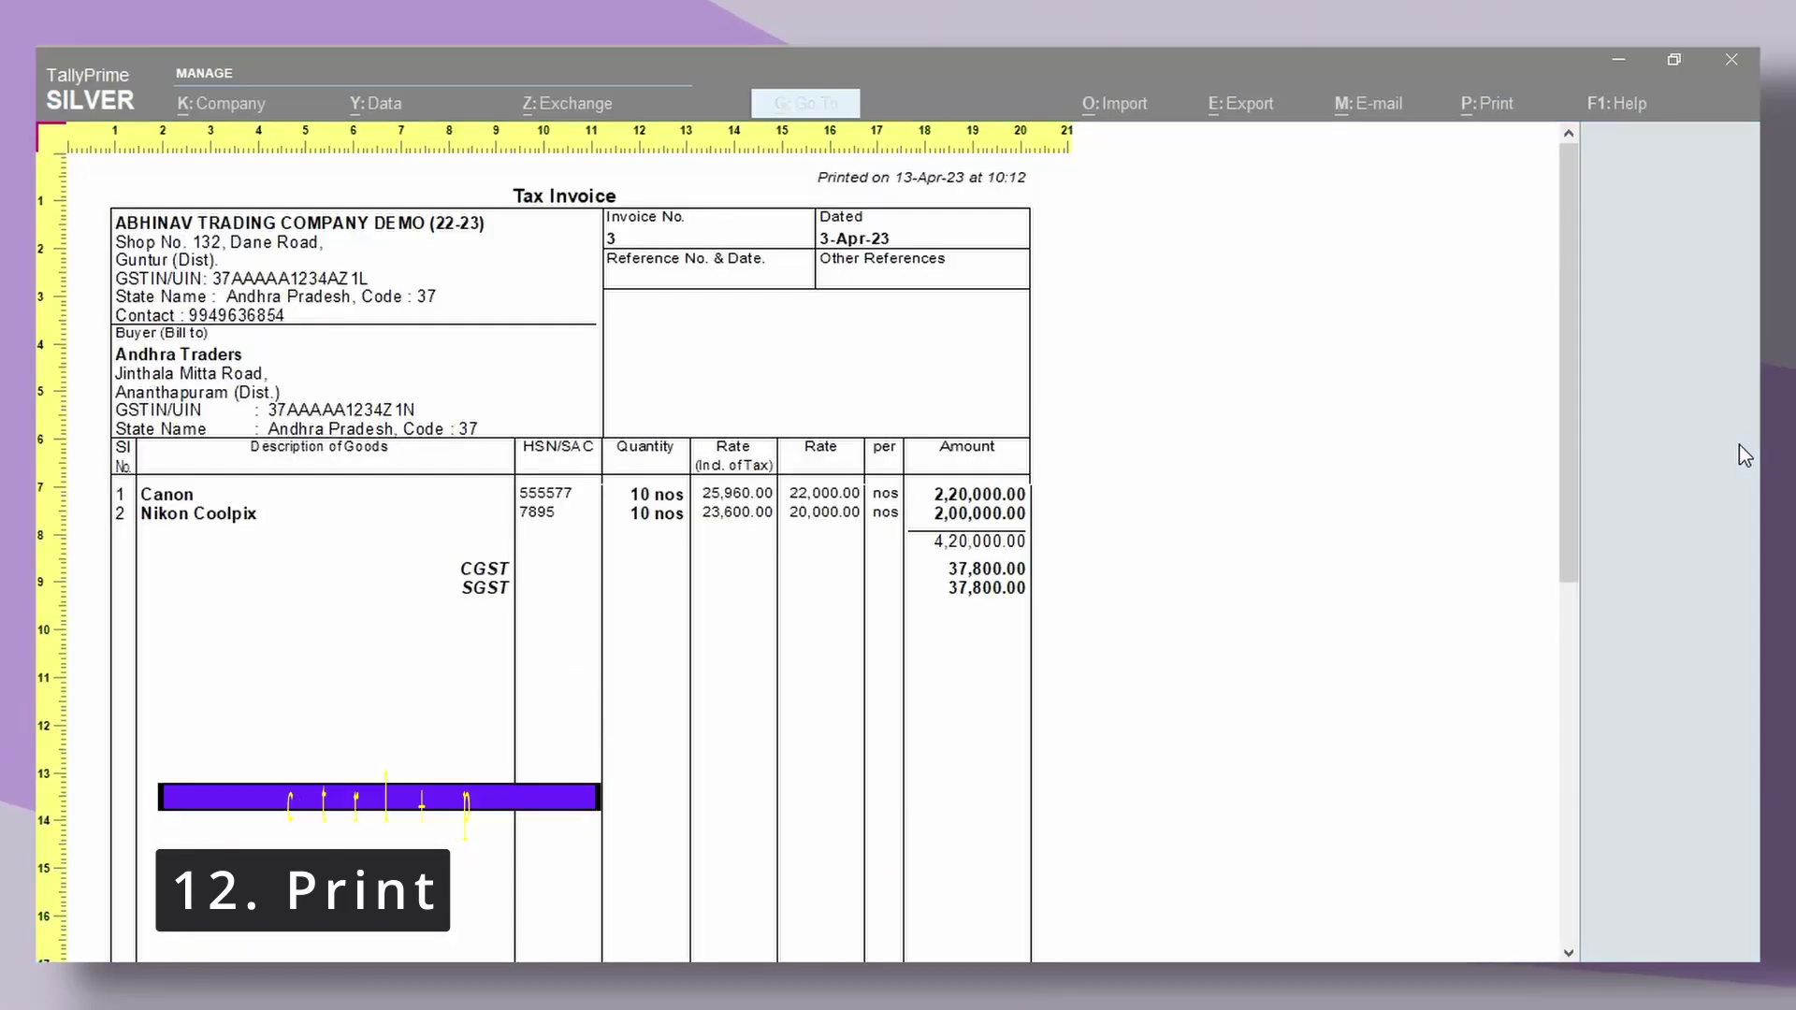